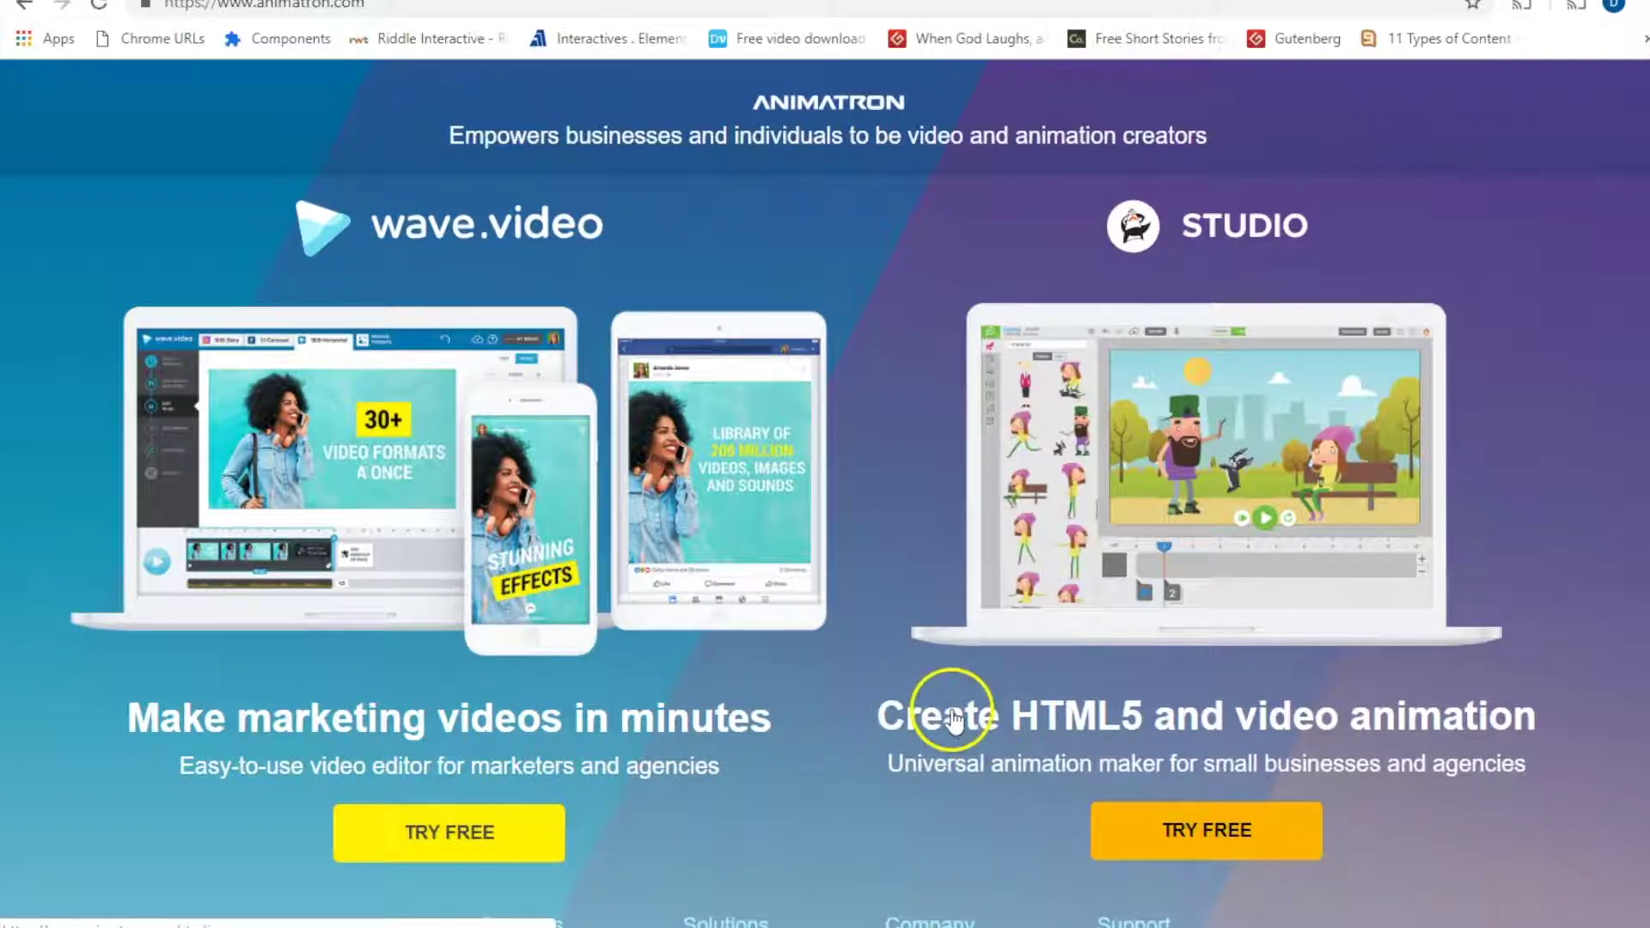
# Open Animatron Studio from the Animatron site, dismiss the sign-in form and start creating a project without an account
pyautogui.click(1227, 846)
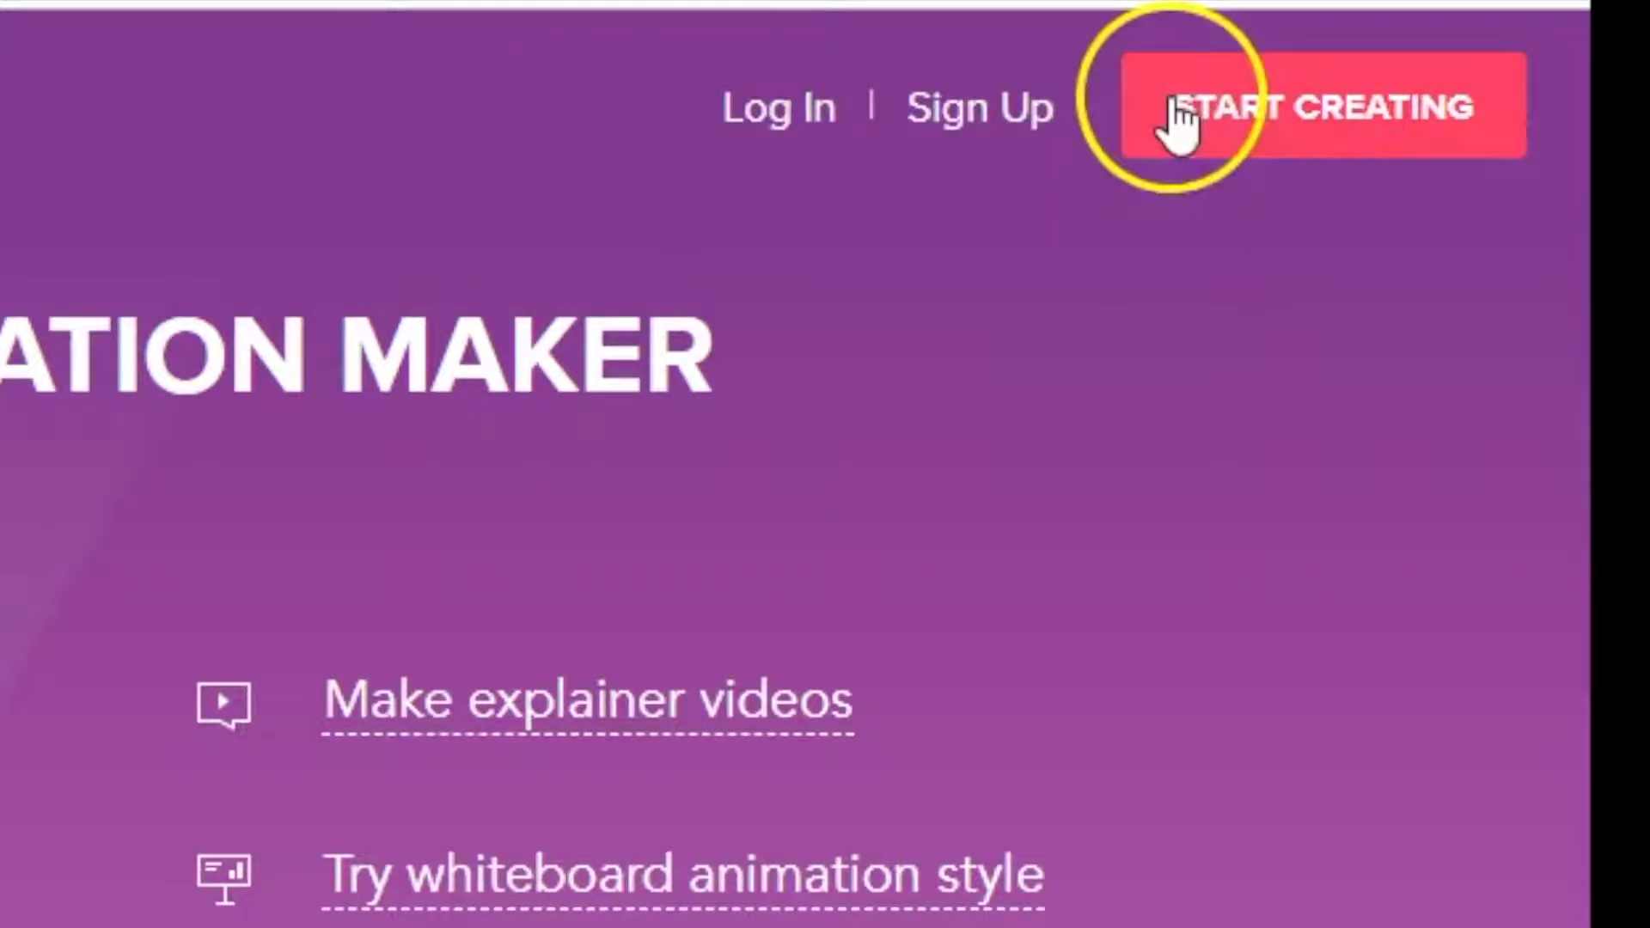
pyautogui.click(749, 99)
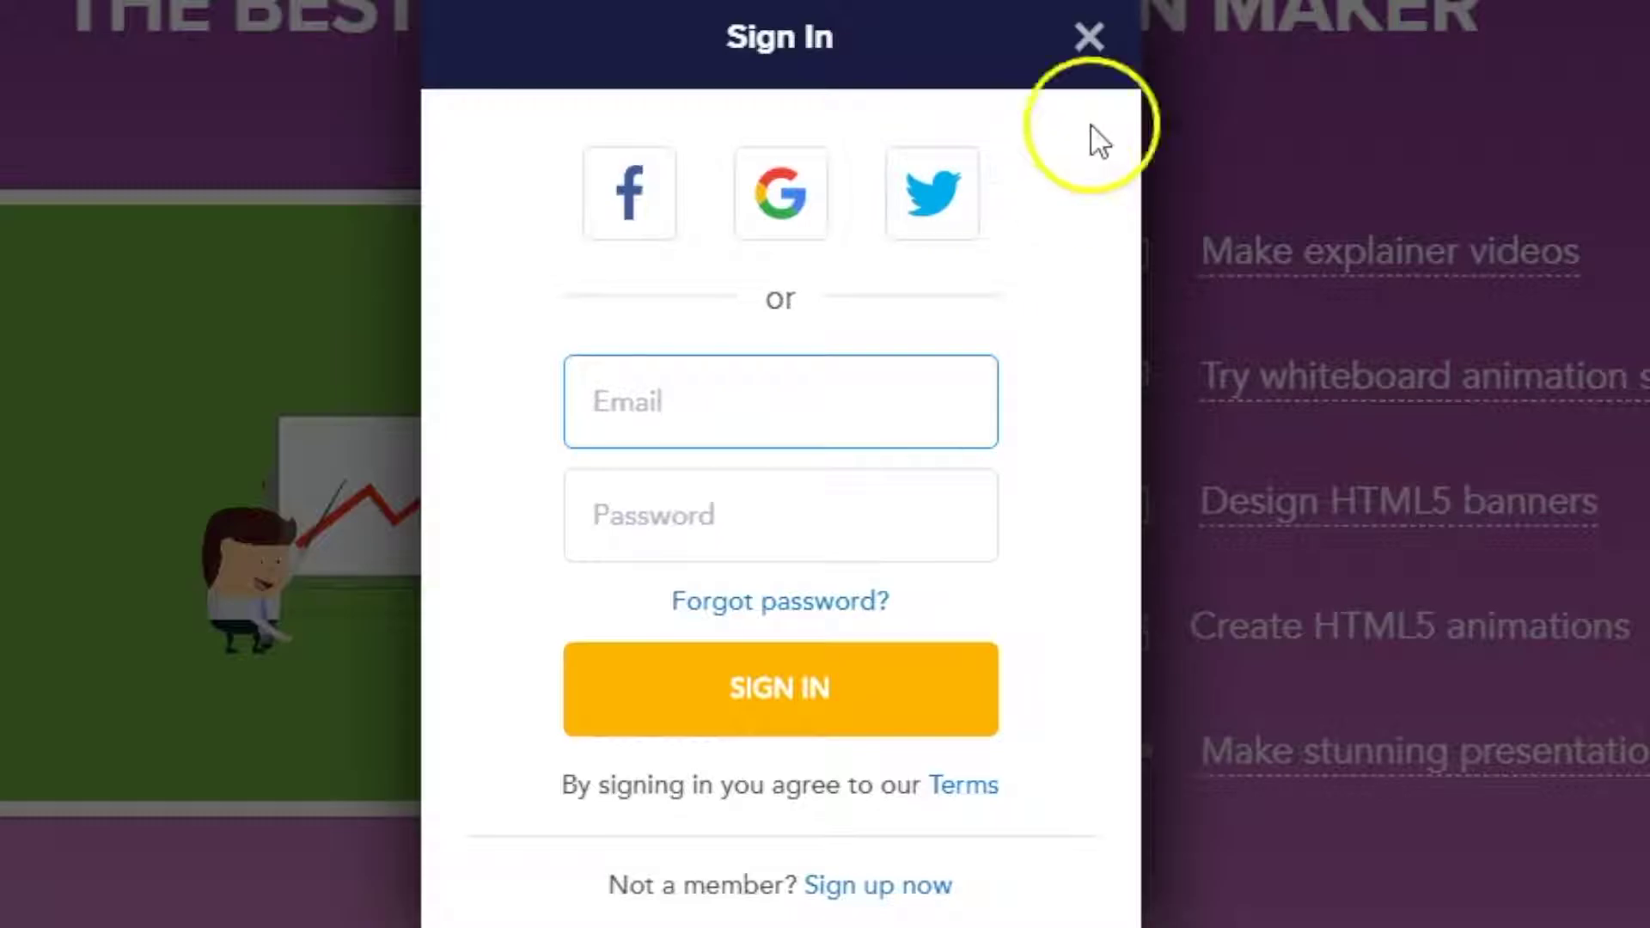
pyautogui.click(1089, 36)
pyautogui.click(1540, 112)
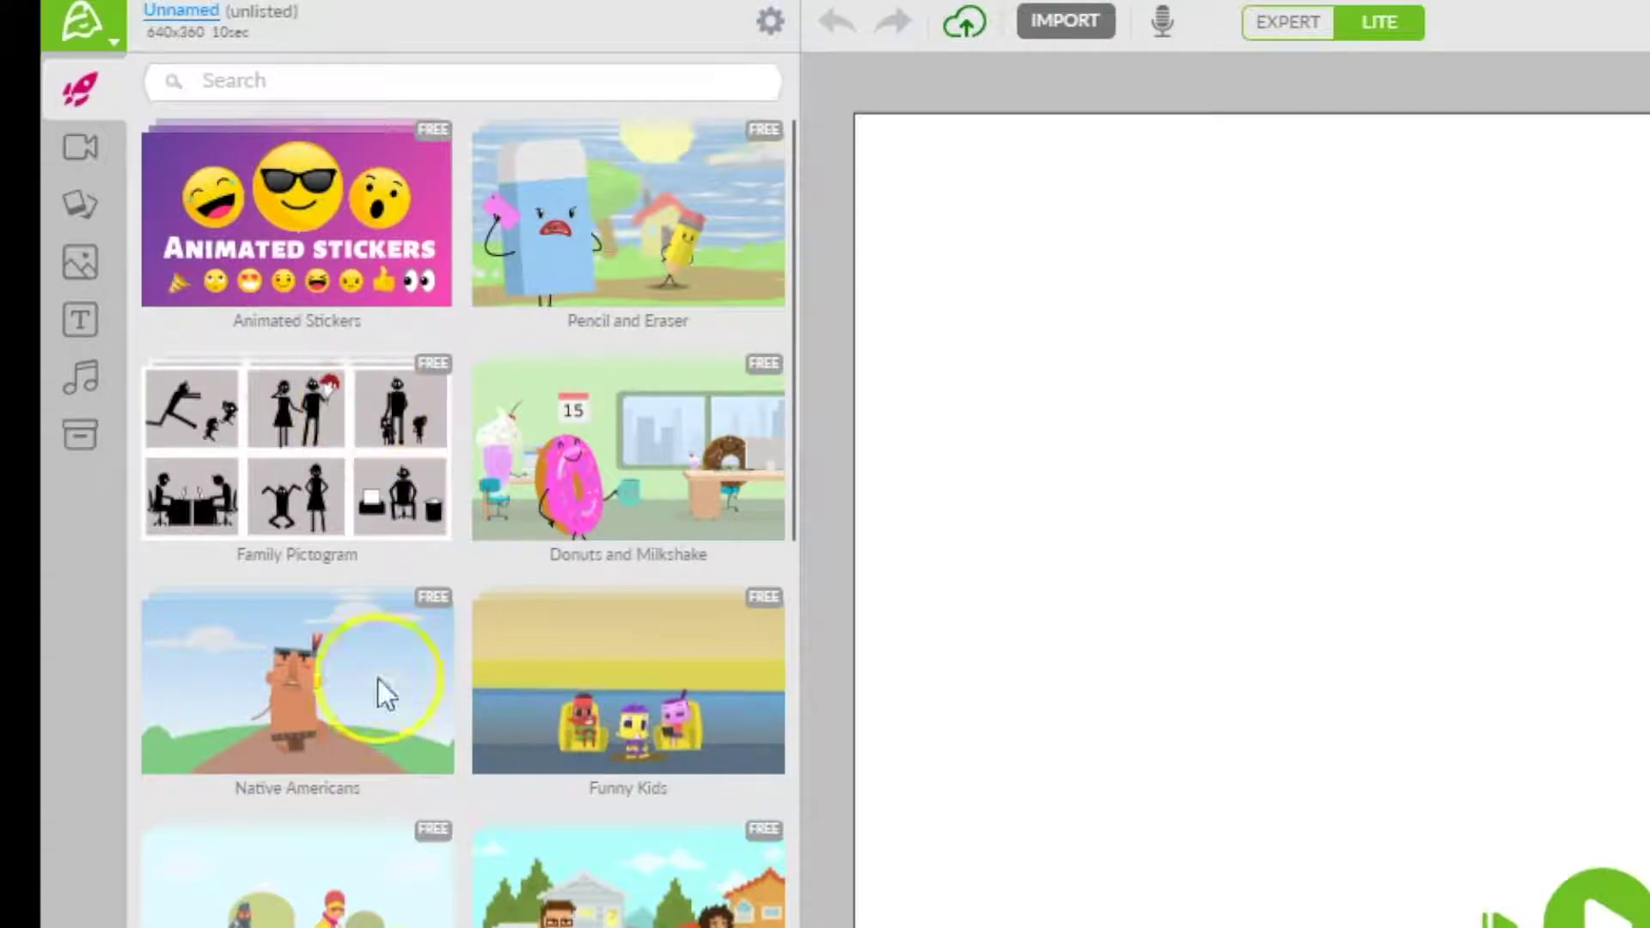
# Browse the animated sets, the stock video categories and the full range of background scenes available for the project
pyautogui.scroll(-4, 477, 722)
pyautogui.scroll(4, 574, 878)
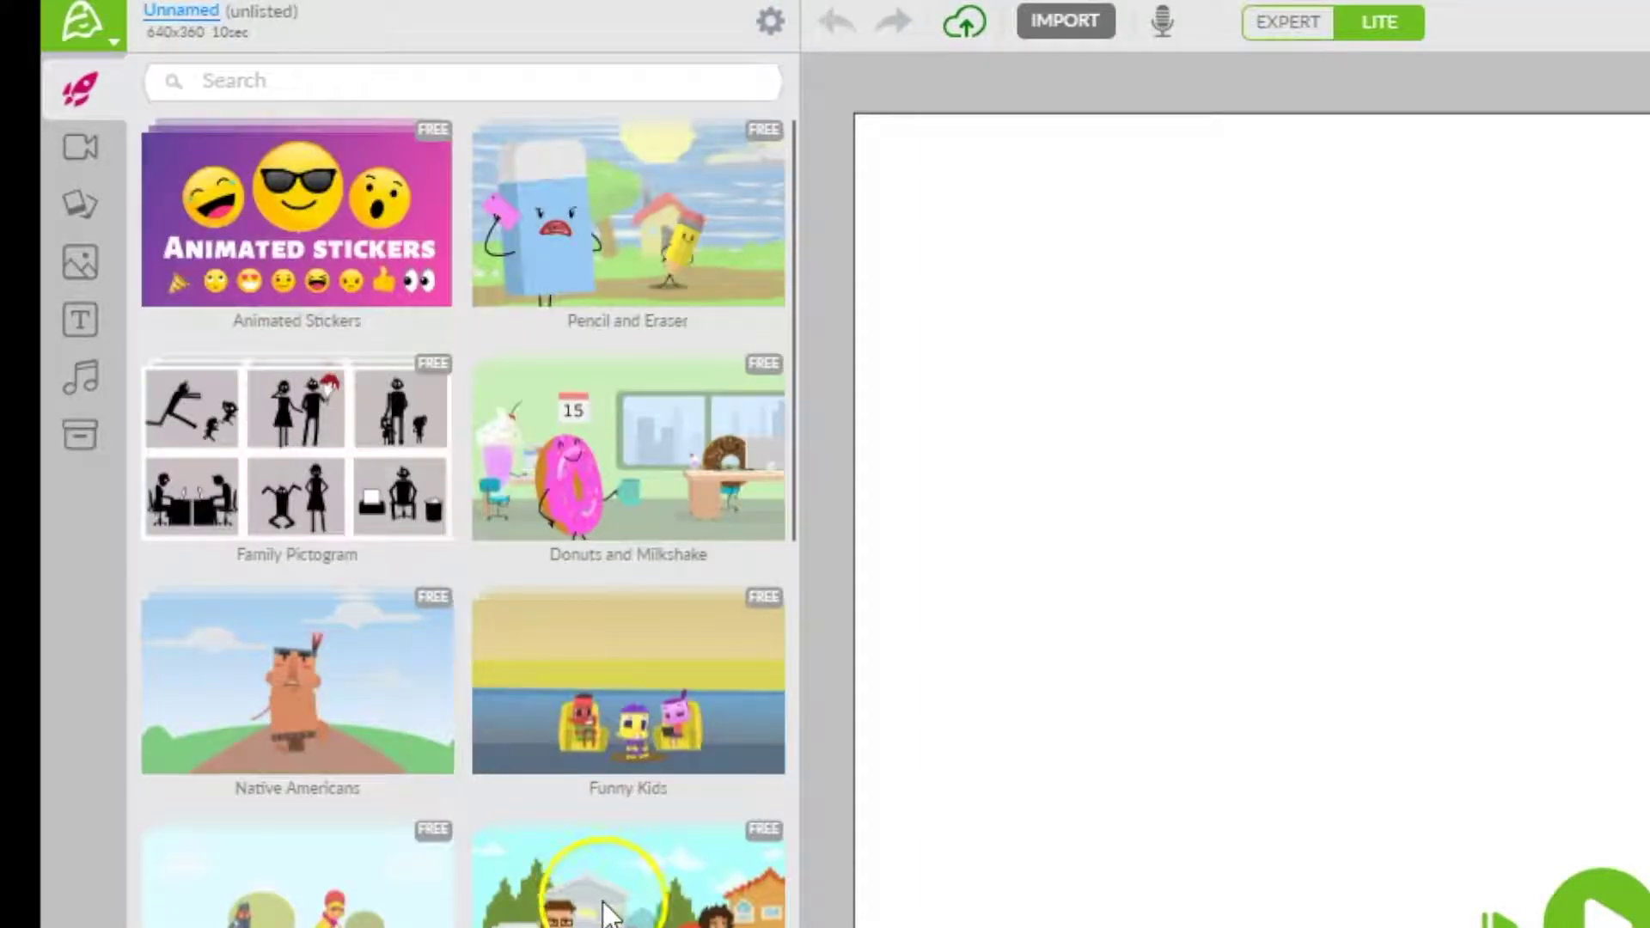
pyautogui.click(83, 153)
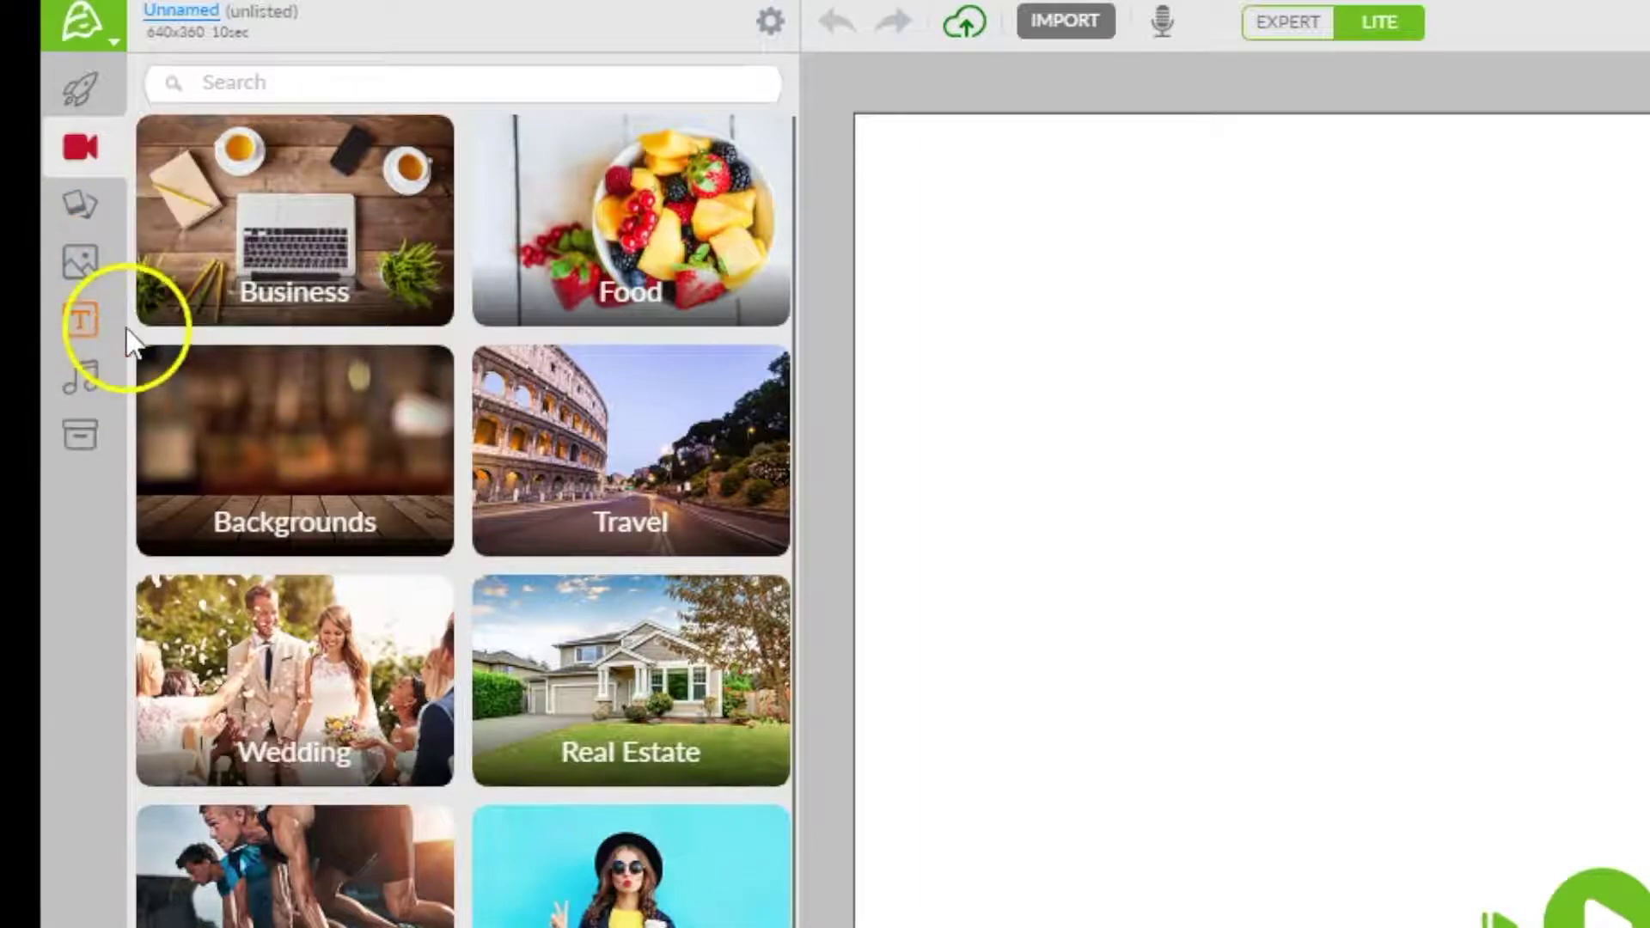
pyautogui.click(80, 258)
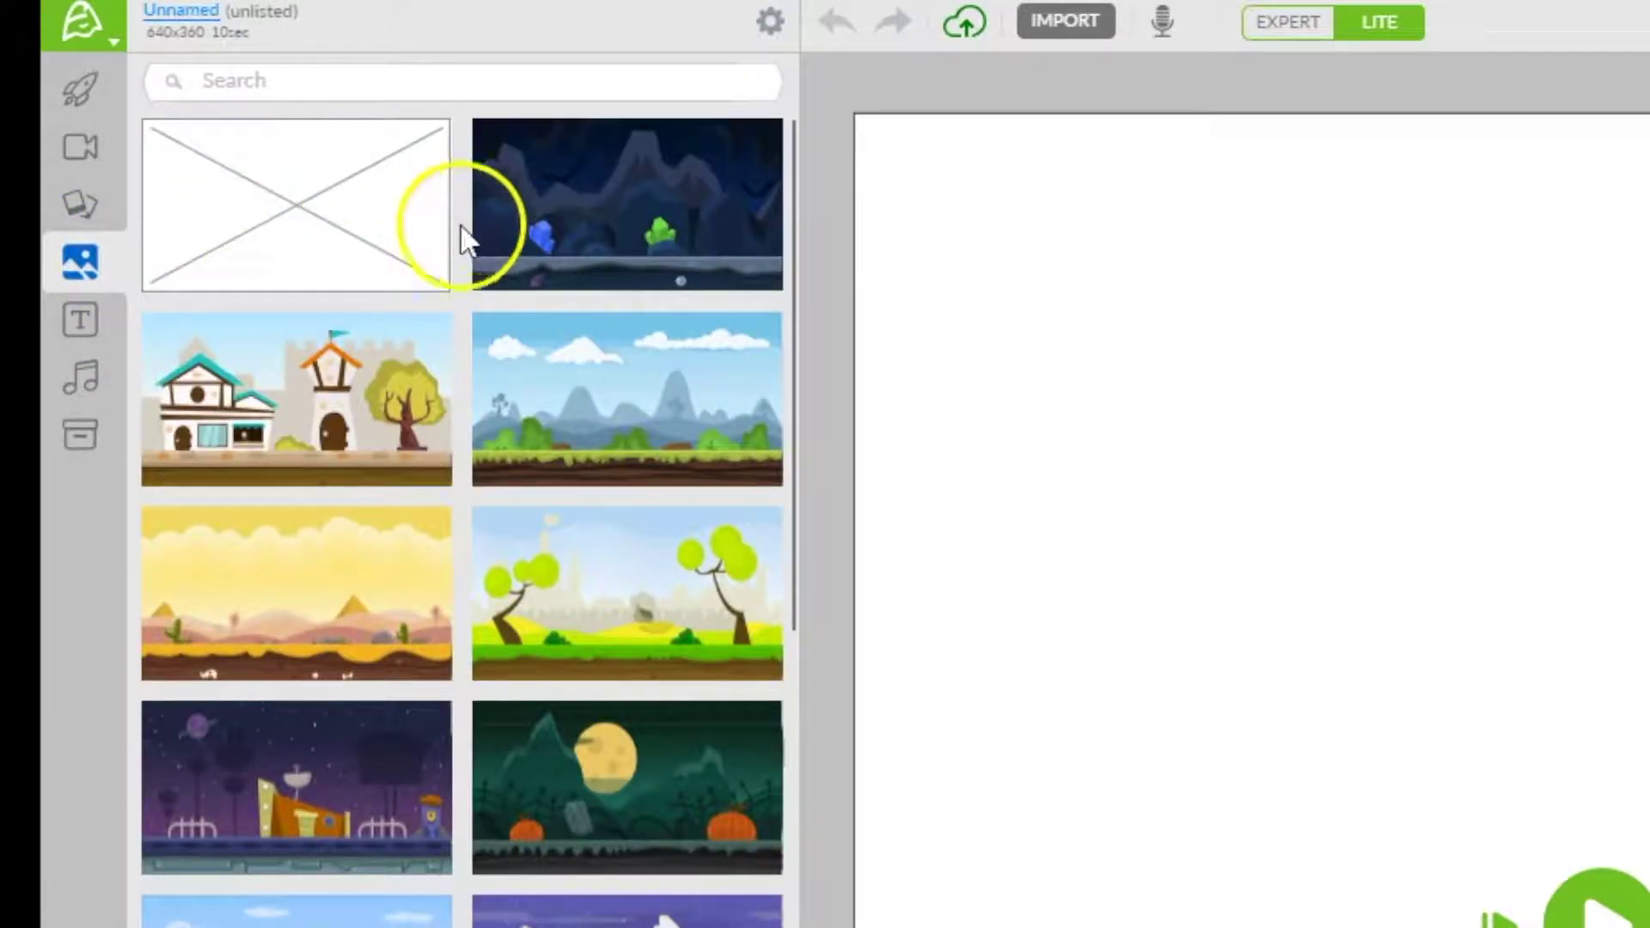
pyautogui.scroll(-15, 526, 460)
pyautogui.scroll(-13, 718, 895)
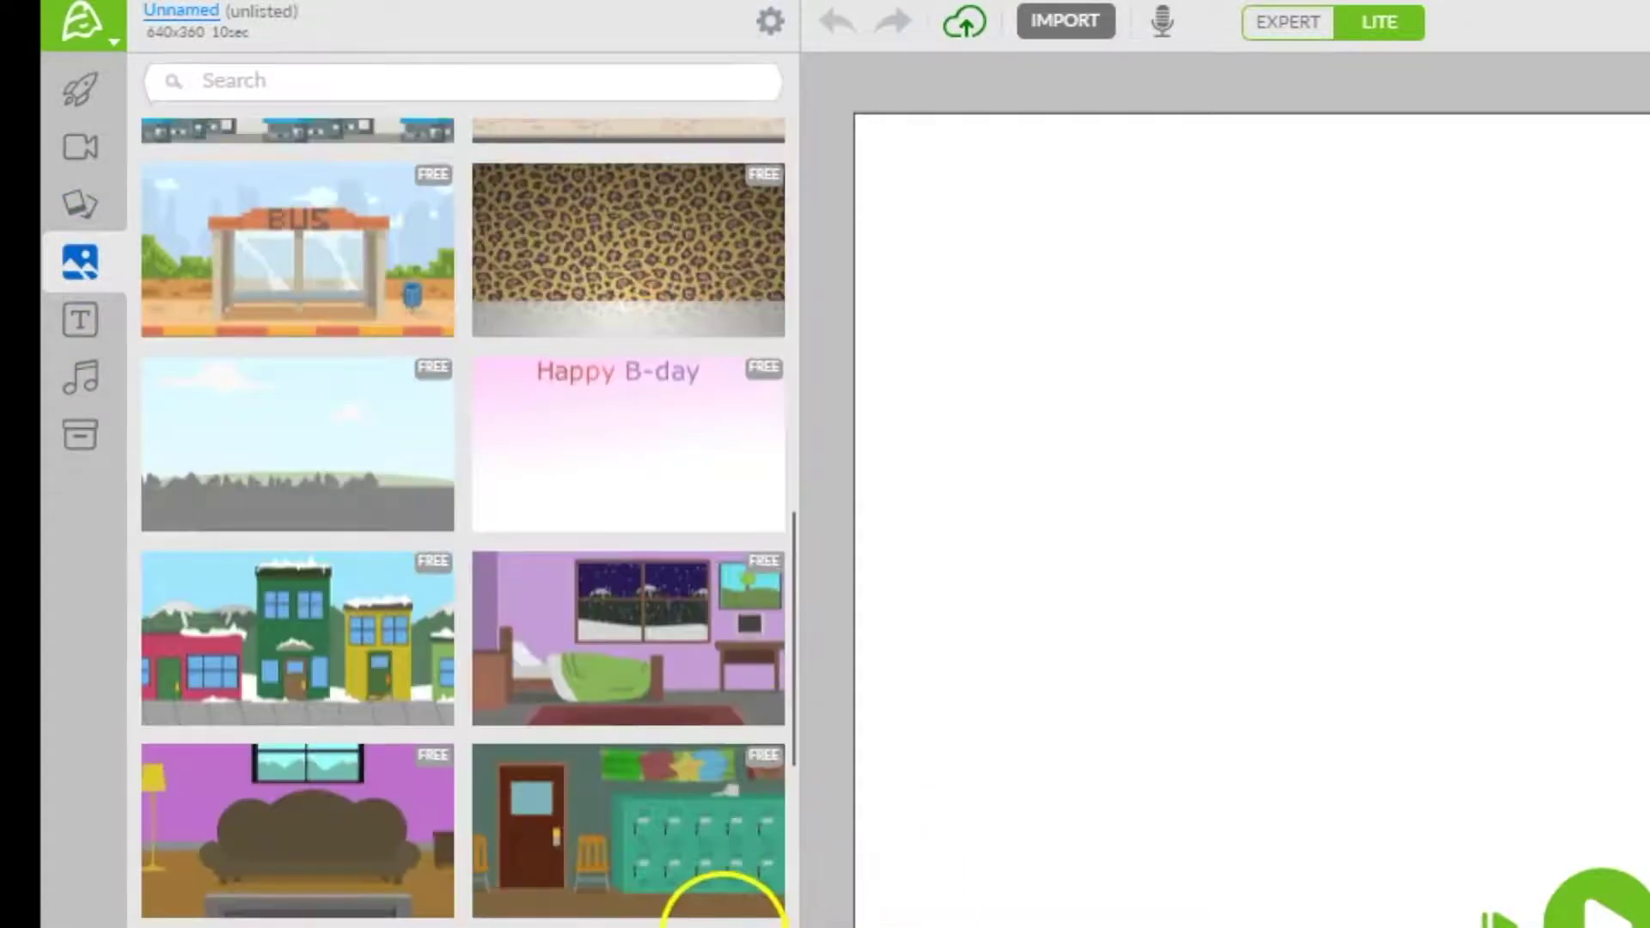
pyautogui.scroll(9, 718, 894)
pyautogui.scroll(15, 302, 127)
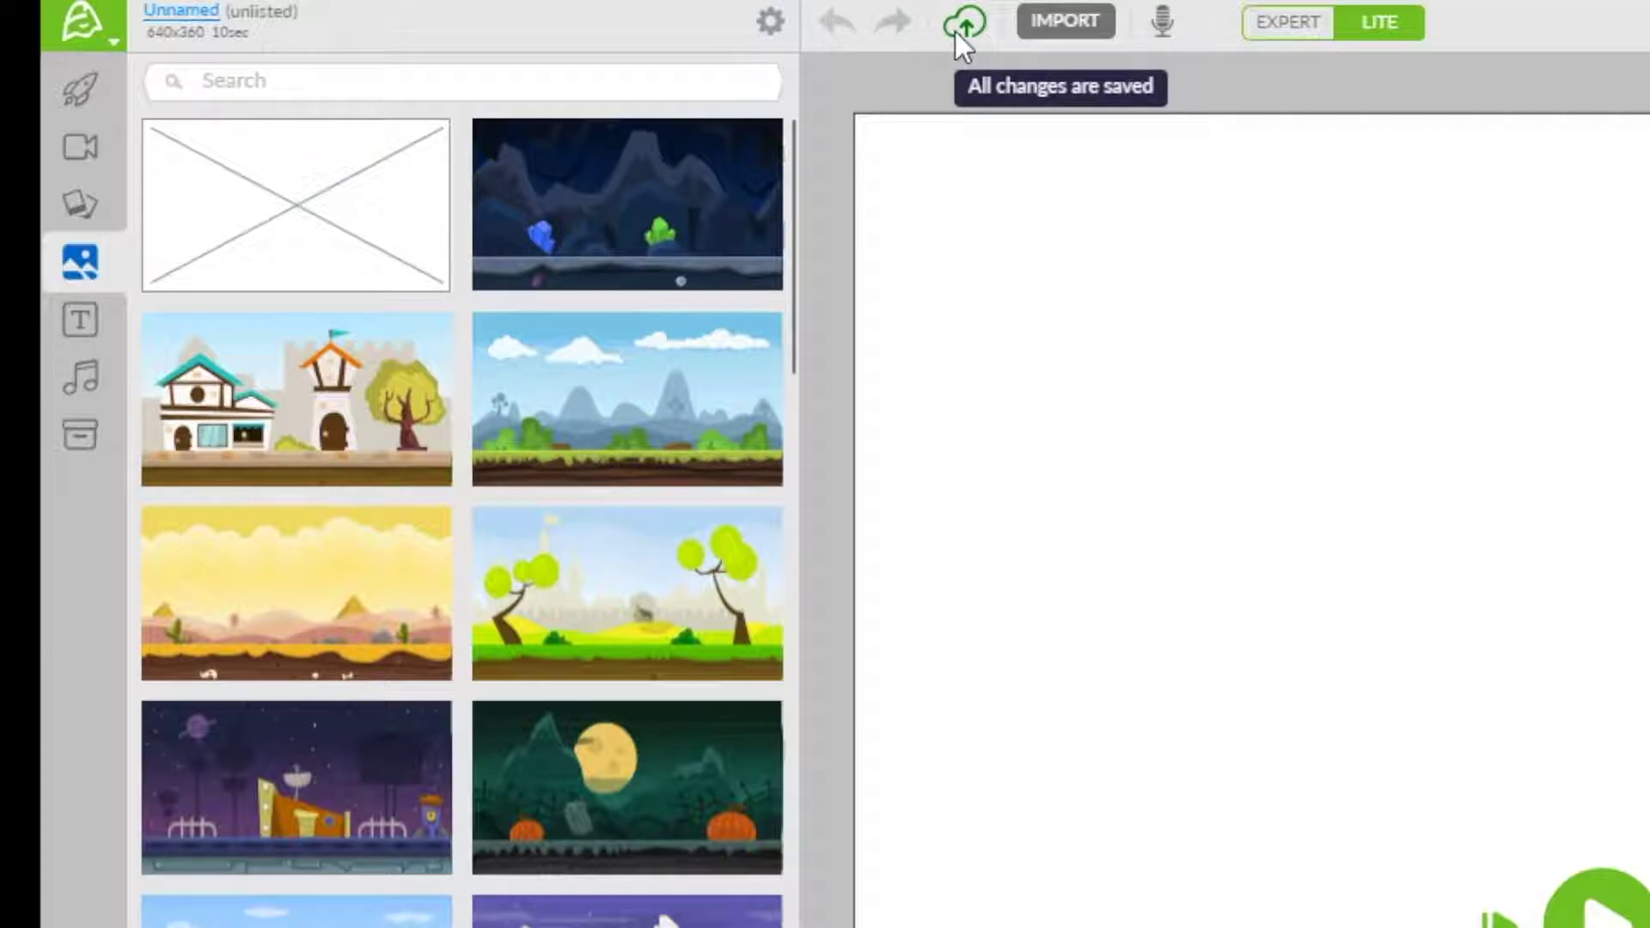
# Try to import a file into the Animatron project without signing in
pyautogui.click(1076, 15)
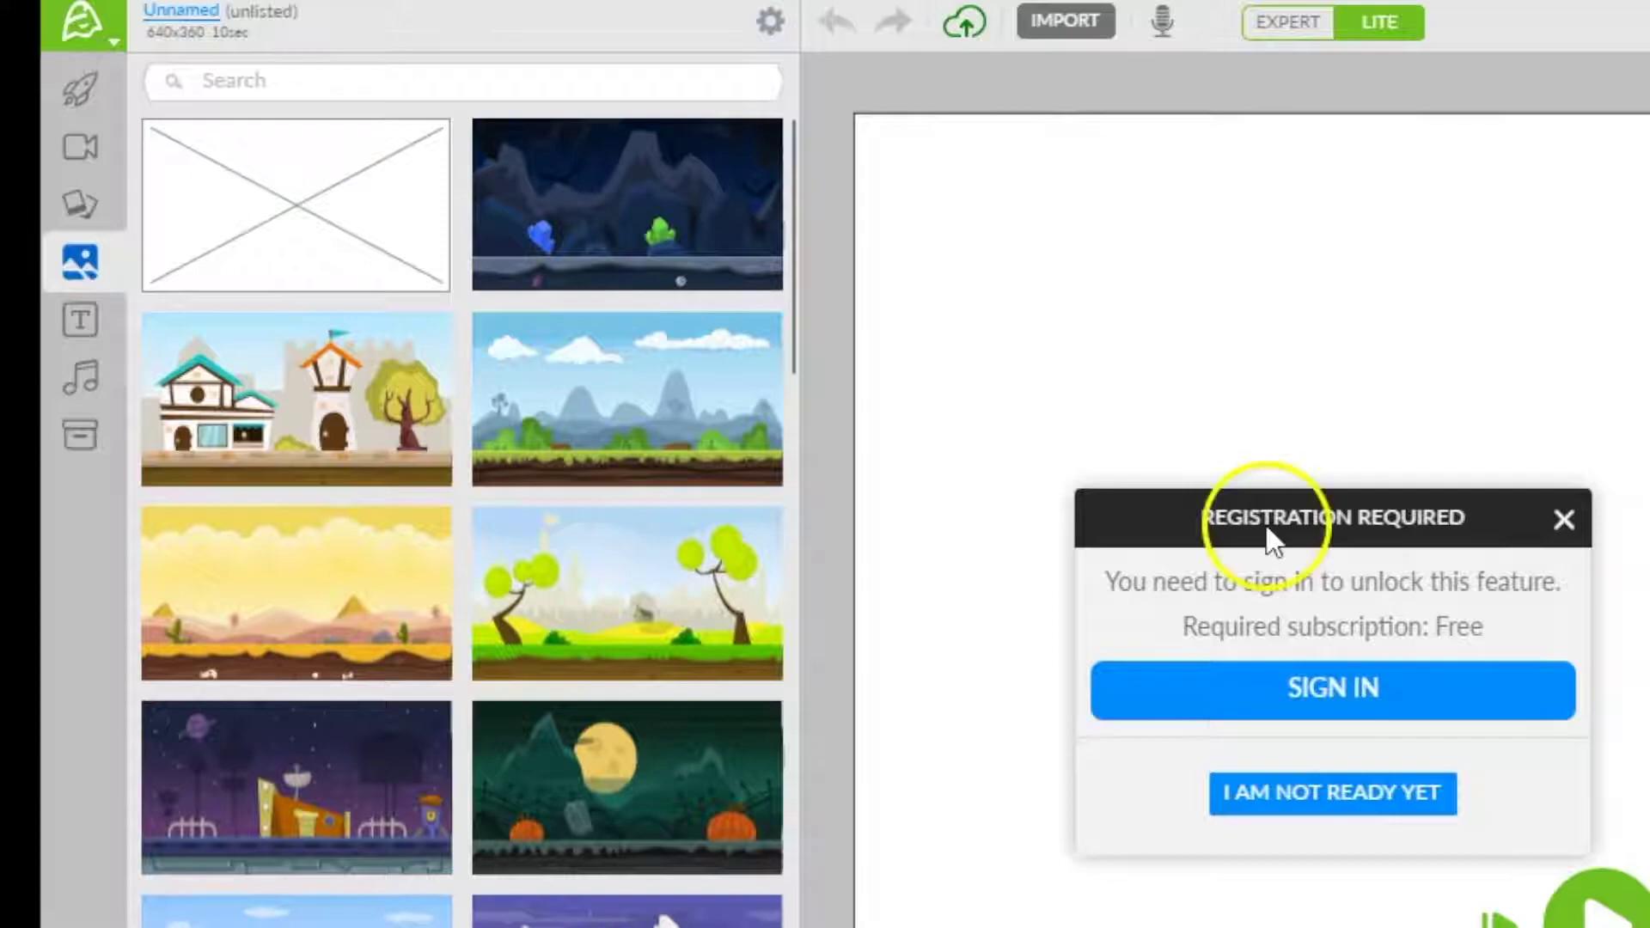
pyautogui.click(1564, 521)
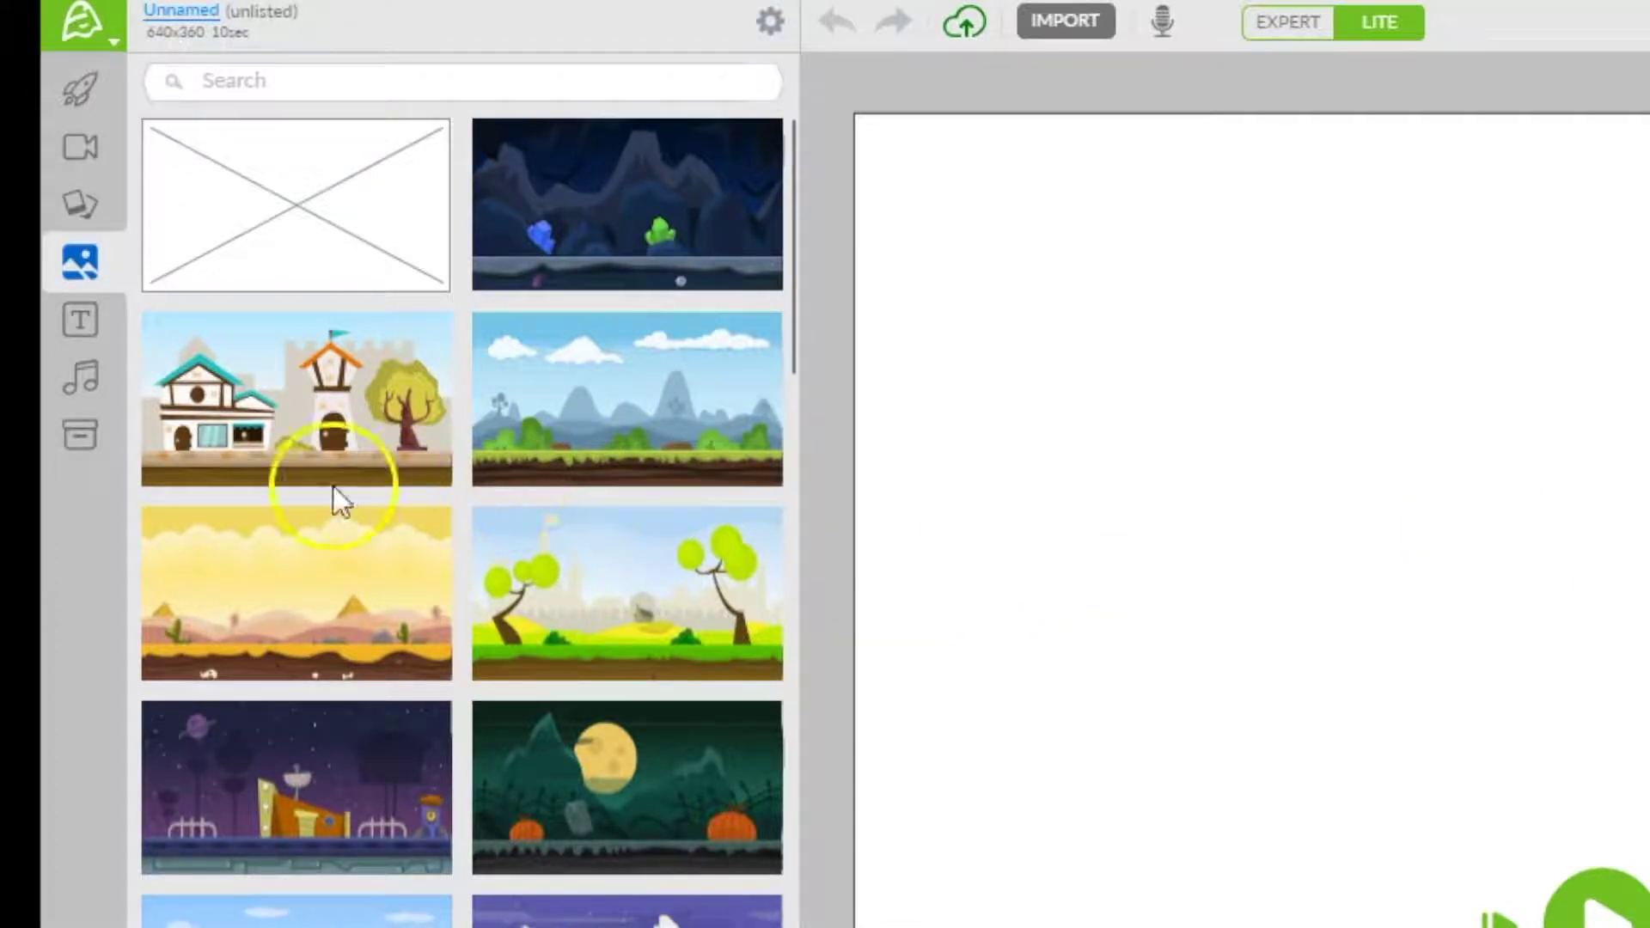
# Look through the text and music libraries, the project's own files and the video library
pyautogui.click(77, 316)
pyautogui.click(79, 372)
pyautogui.click(995, 297)
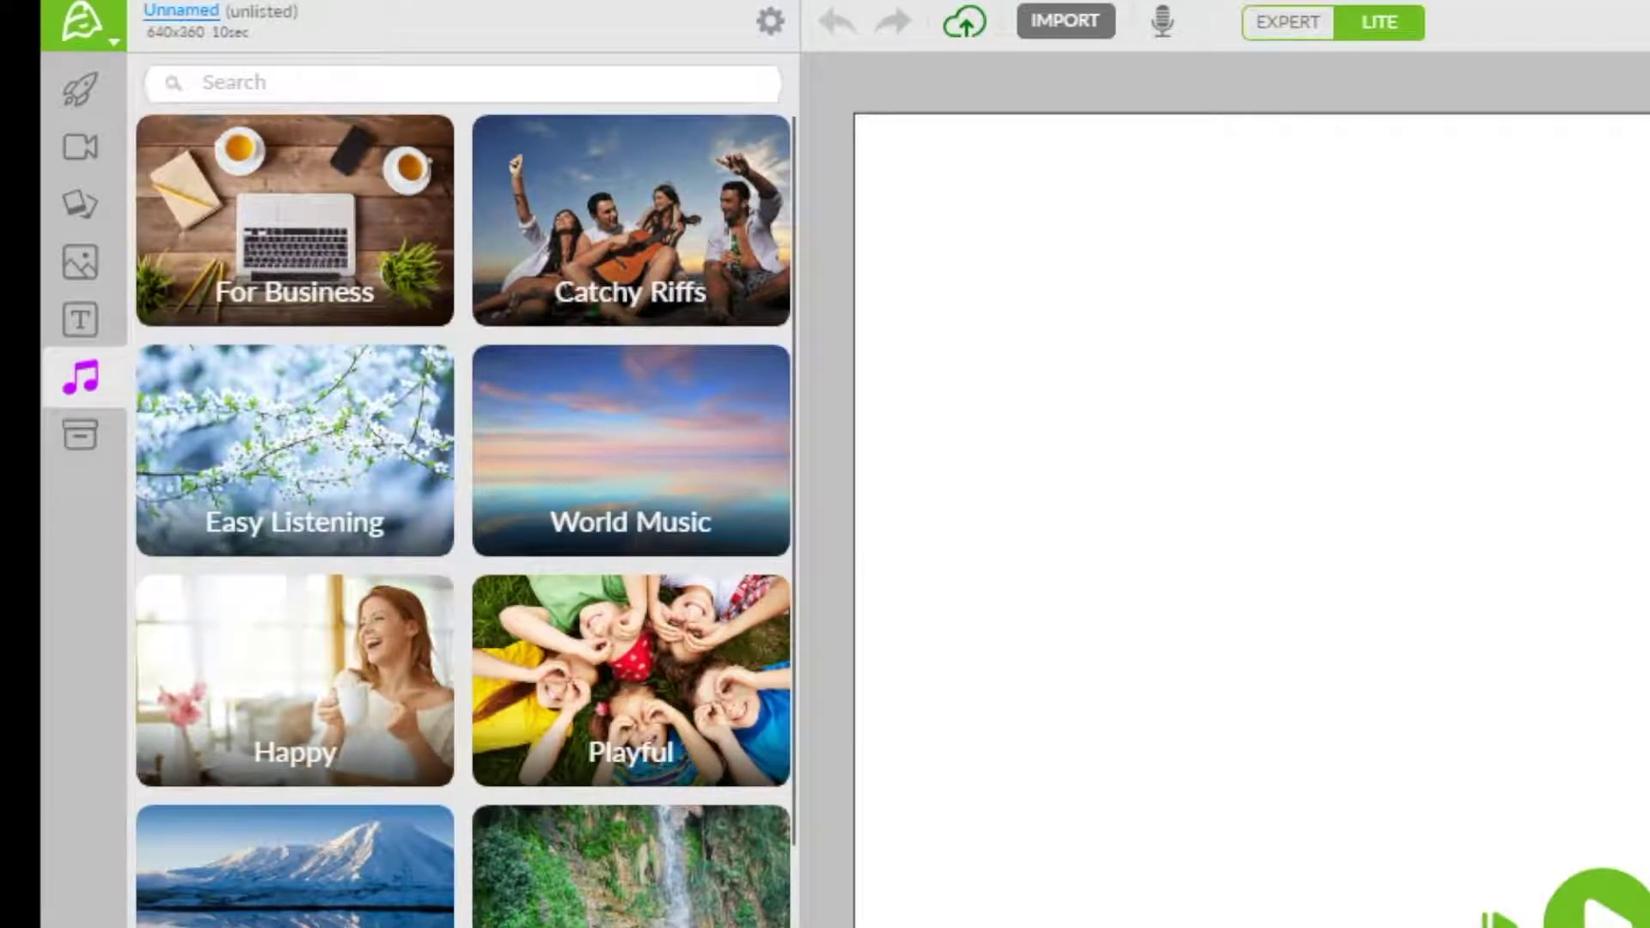
pyautogui.scroll(-10, 411, 434)
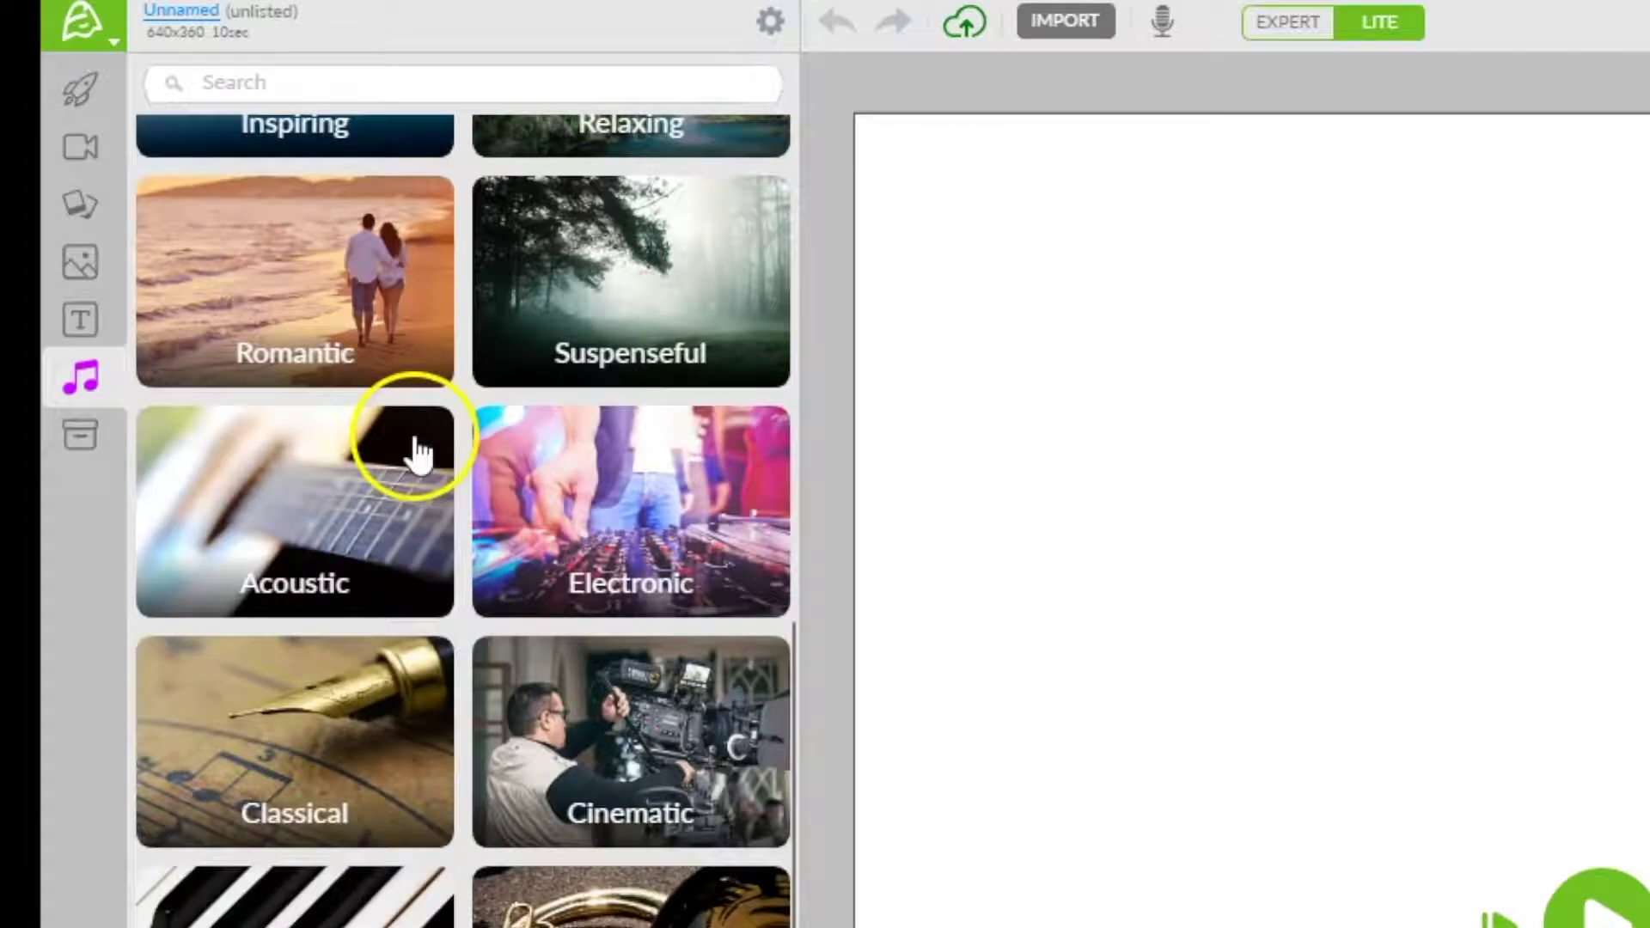
pyautogui.click(79, 438)
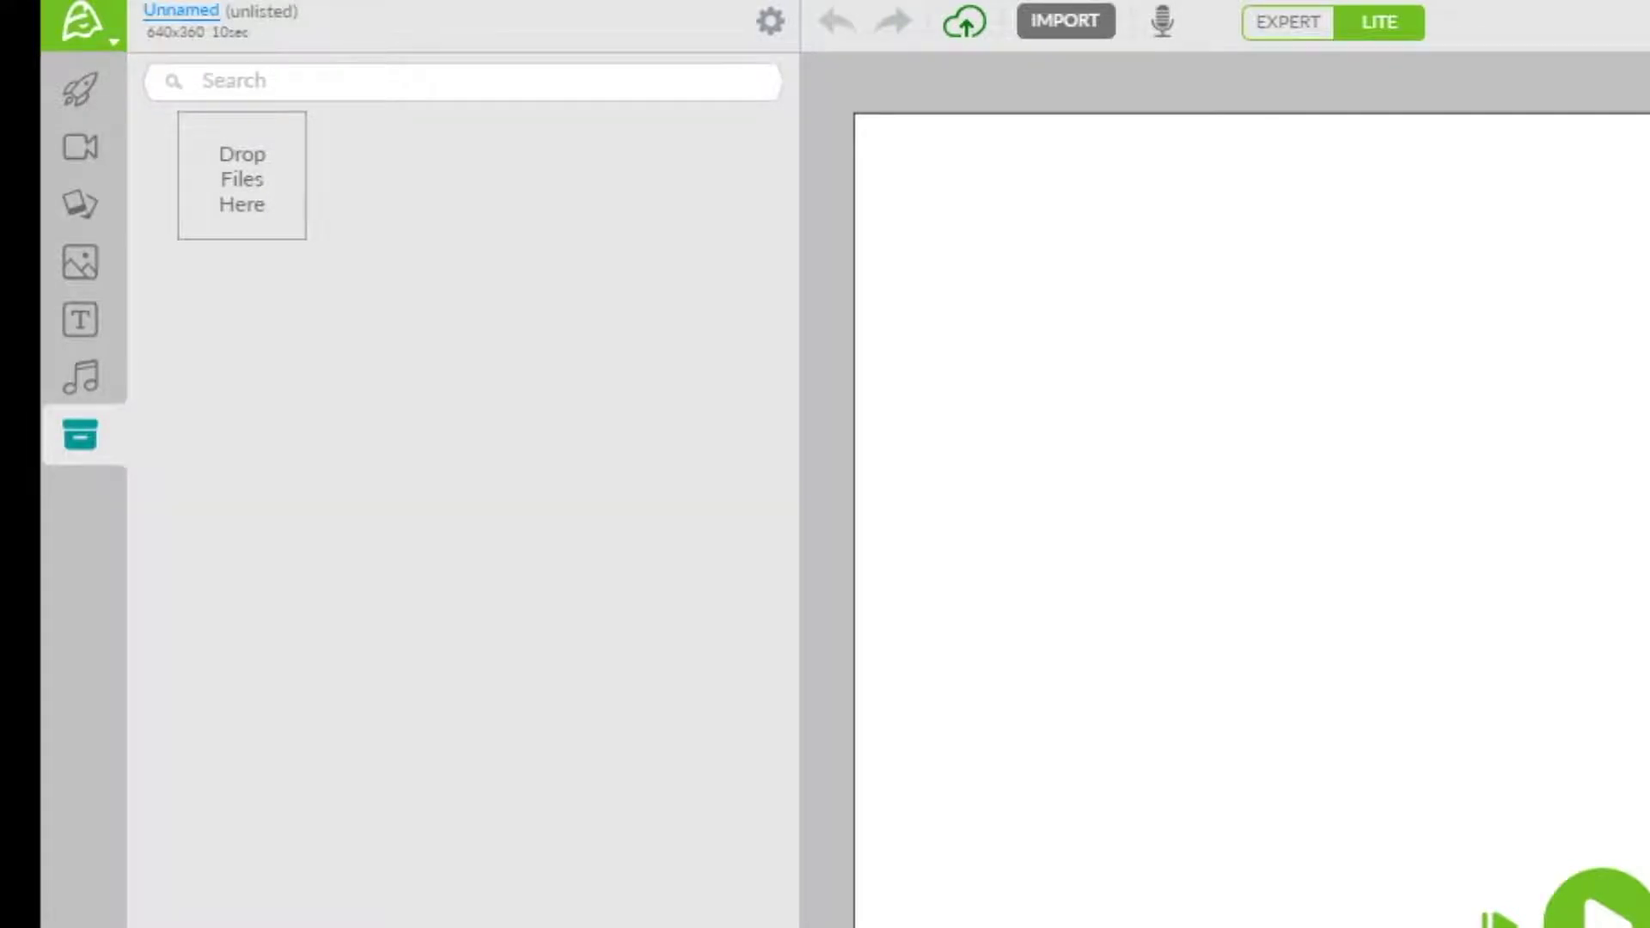
pyautogui.click(80, 142)
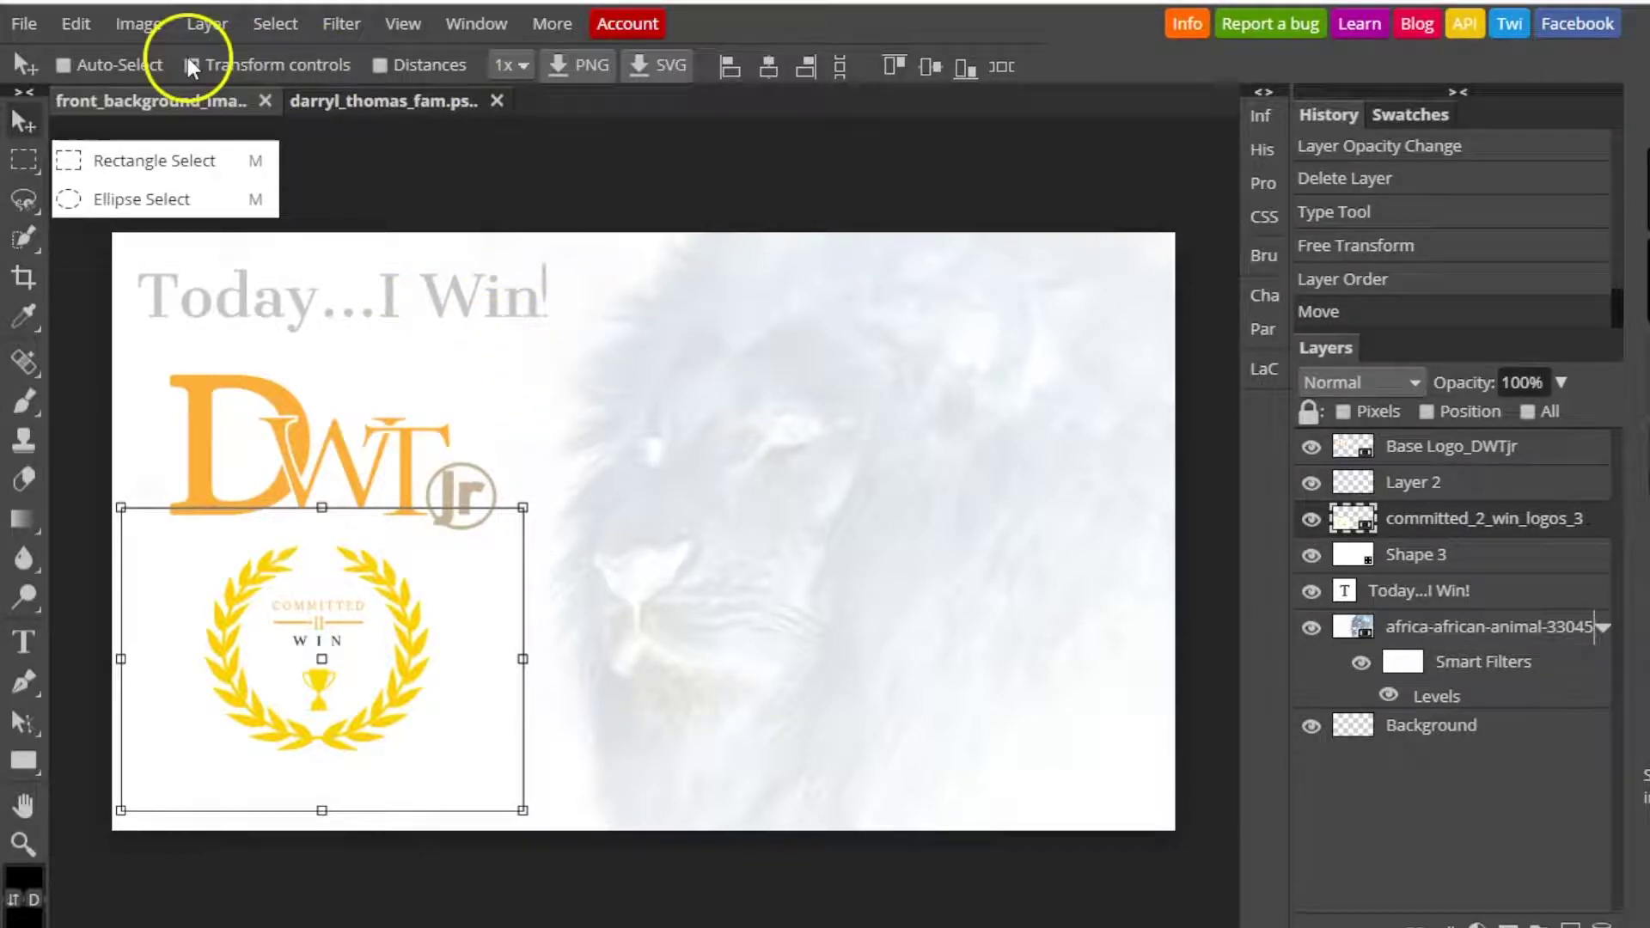
# Switch to Photopea and examine its Move, Rectangle Select, Quick Selection, Crop and neighbouring tools
pyautogui.moveTo(31, 208)
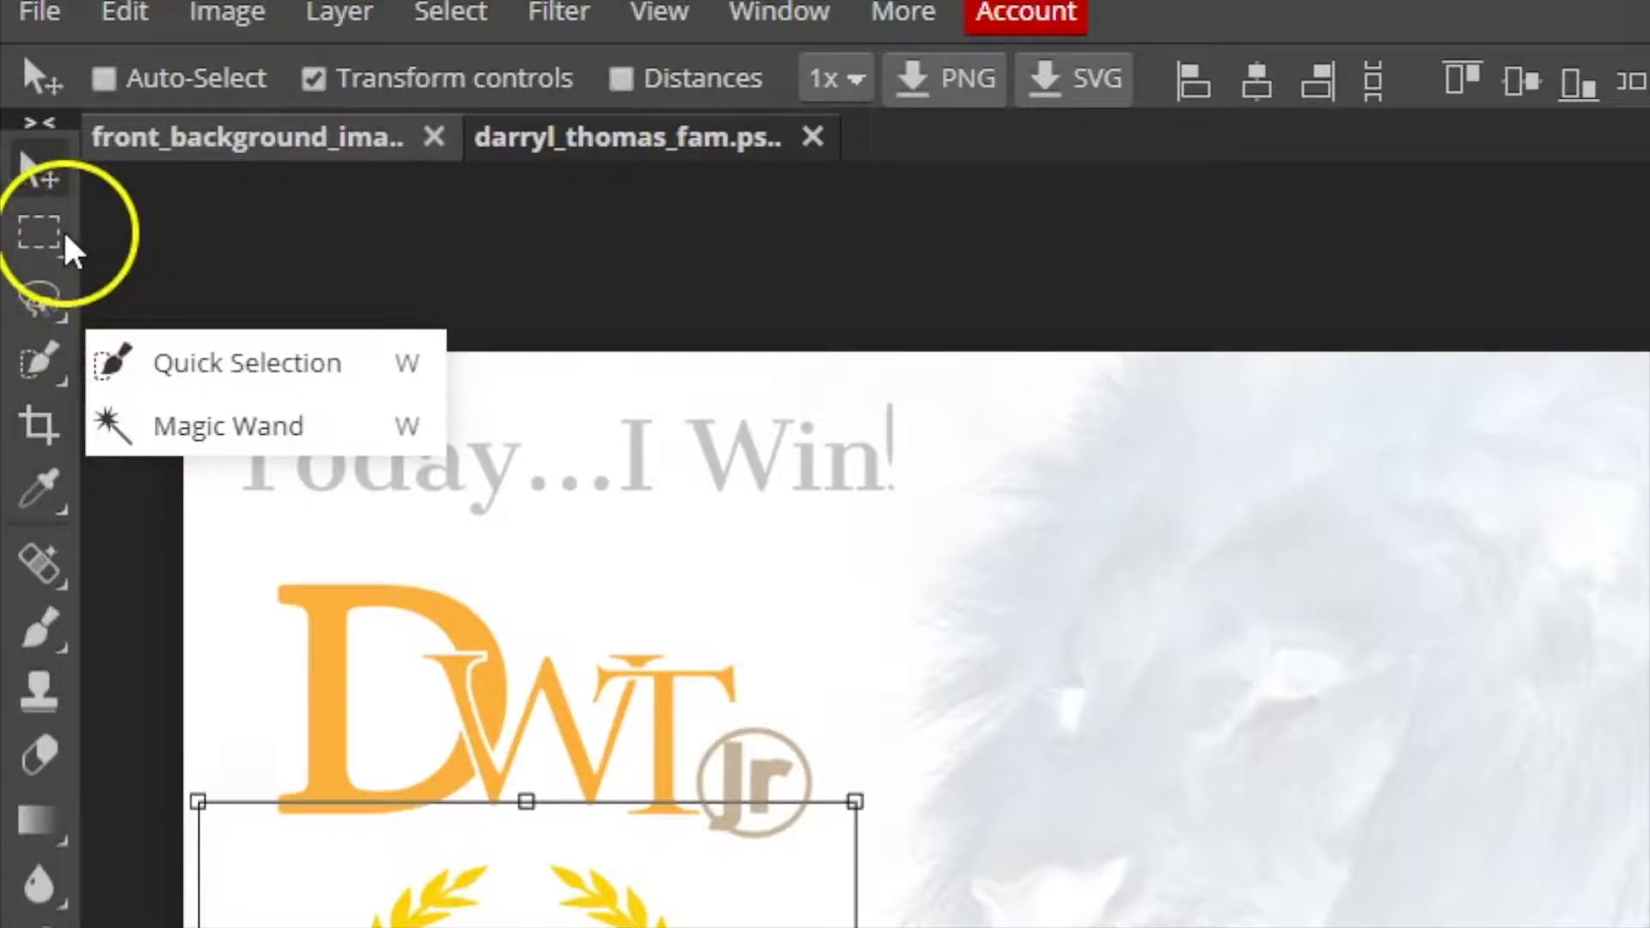
pyautogui.click(51, 238)
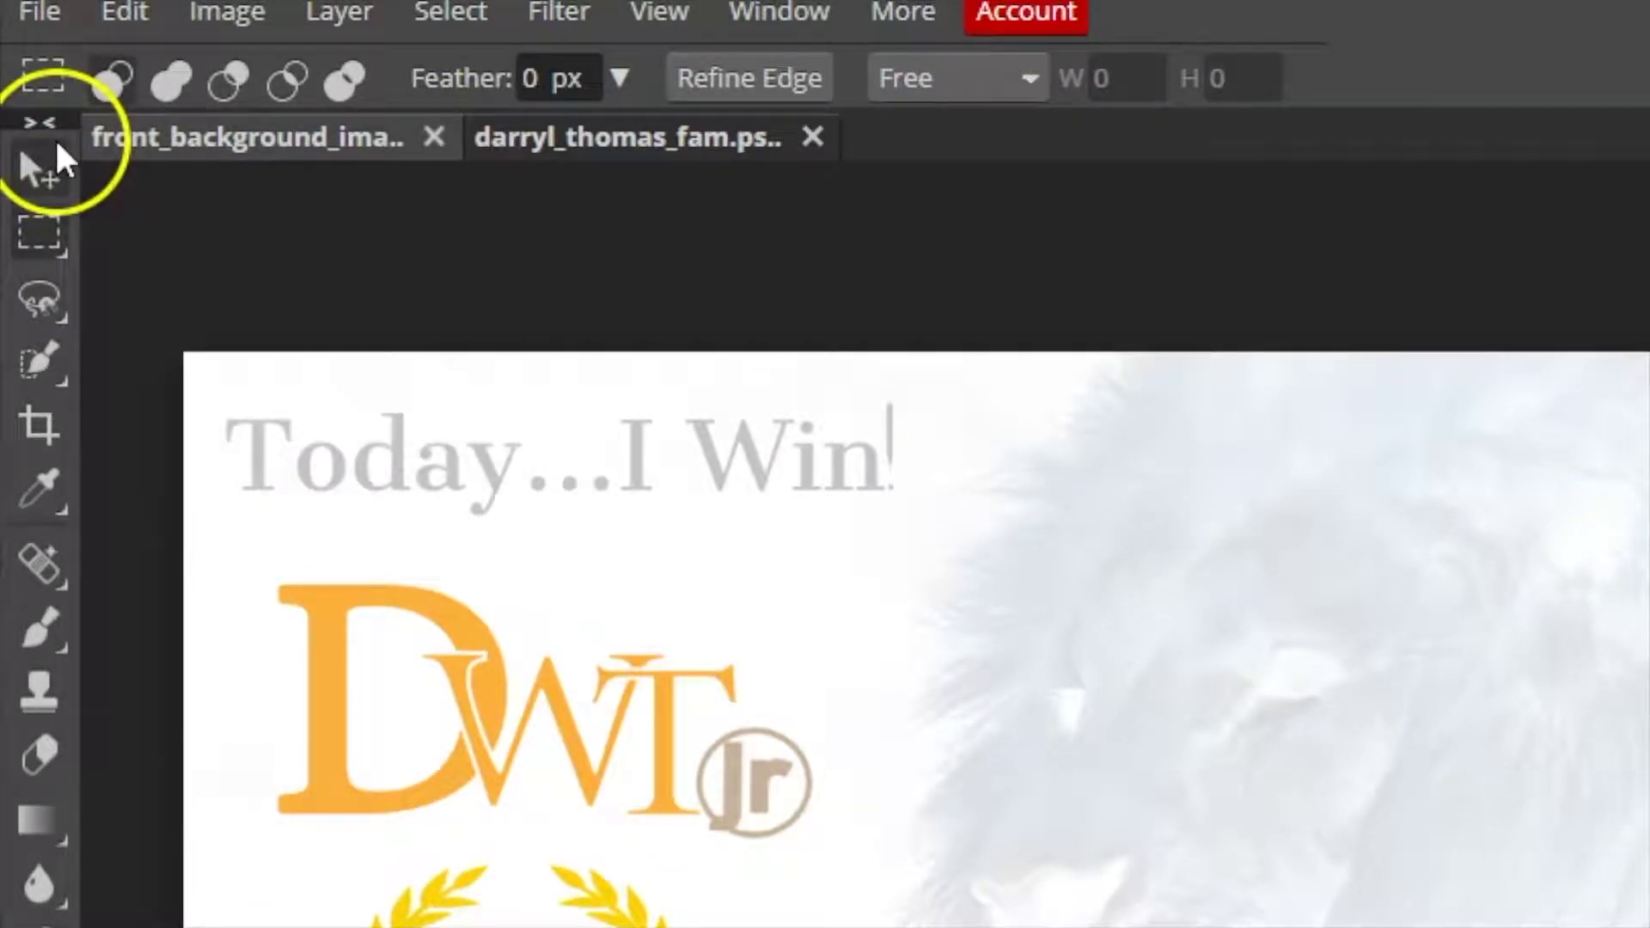
pyautogui.click(31, 168)
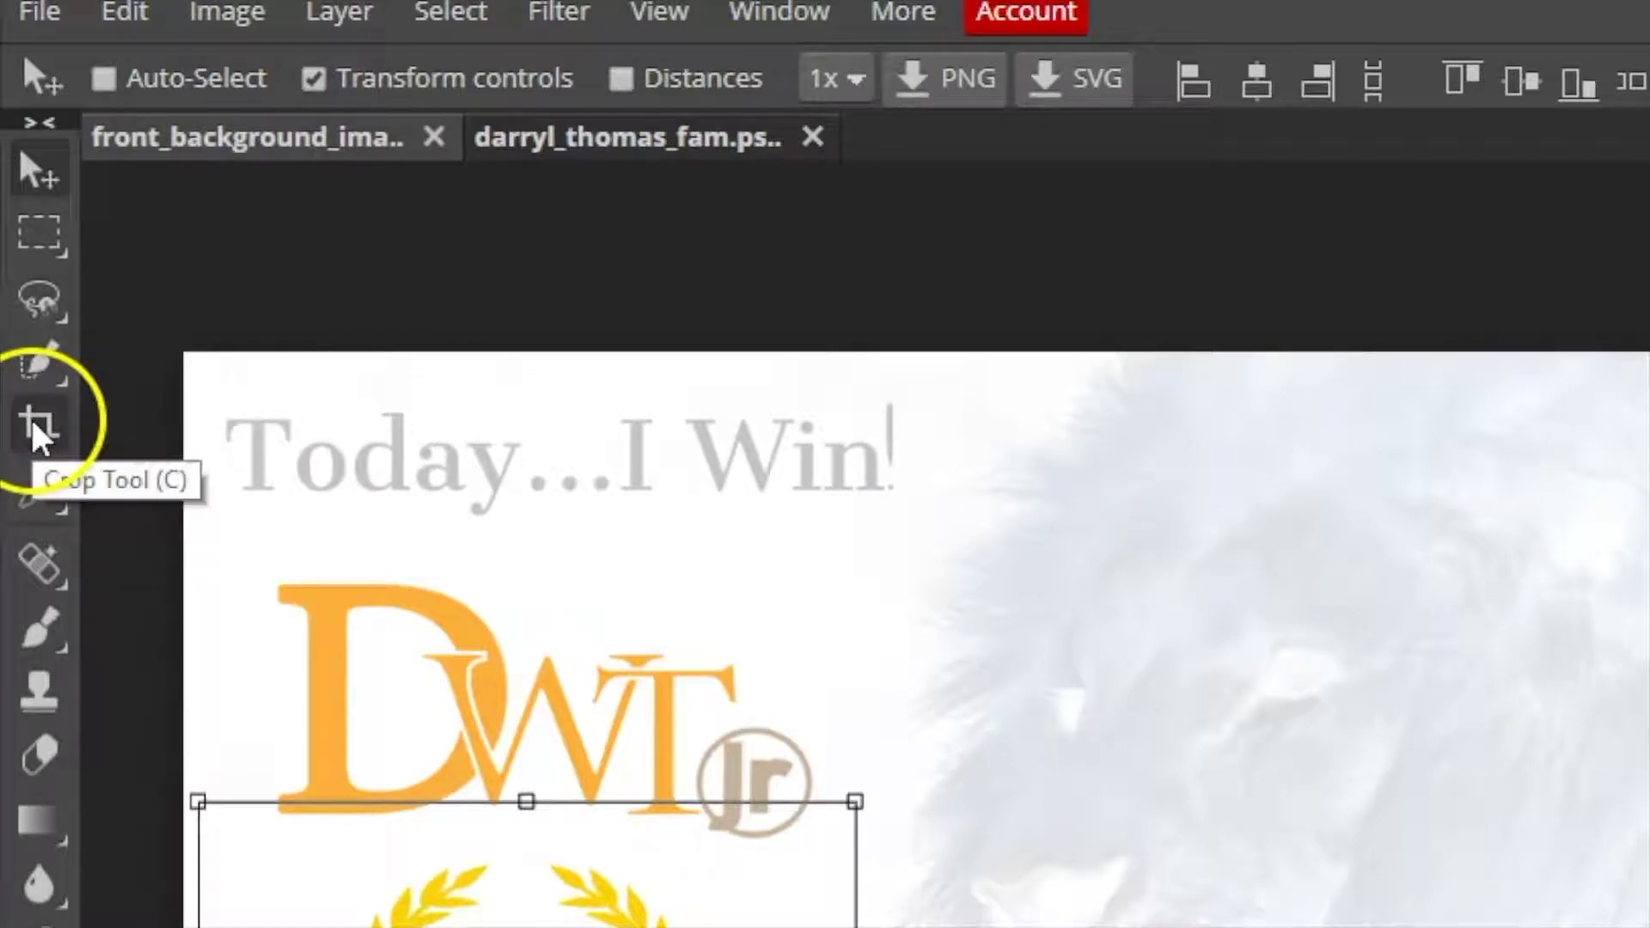
pyautogui.moveTo(41, 486)
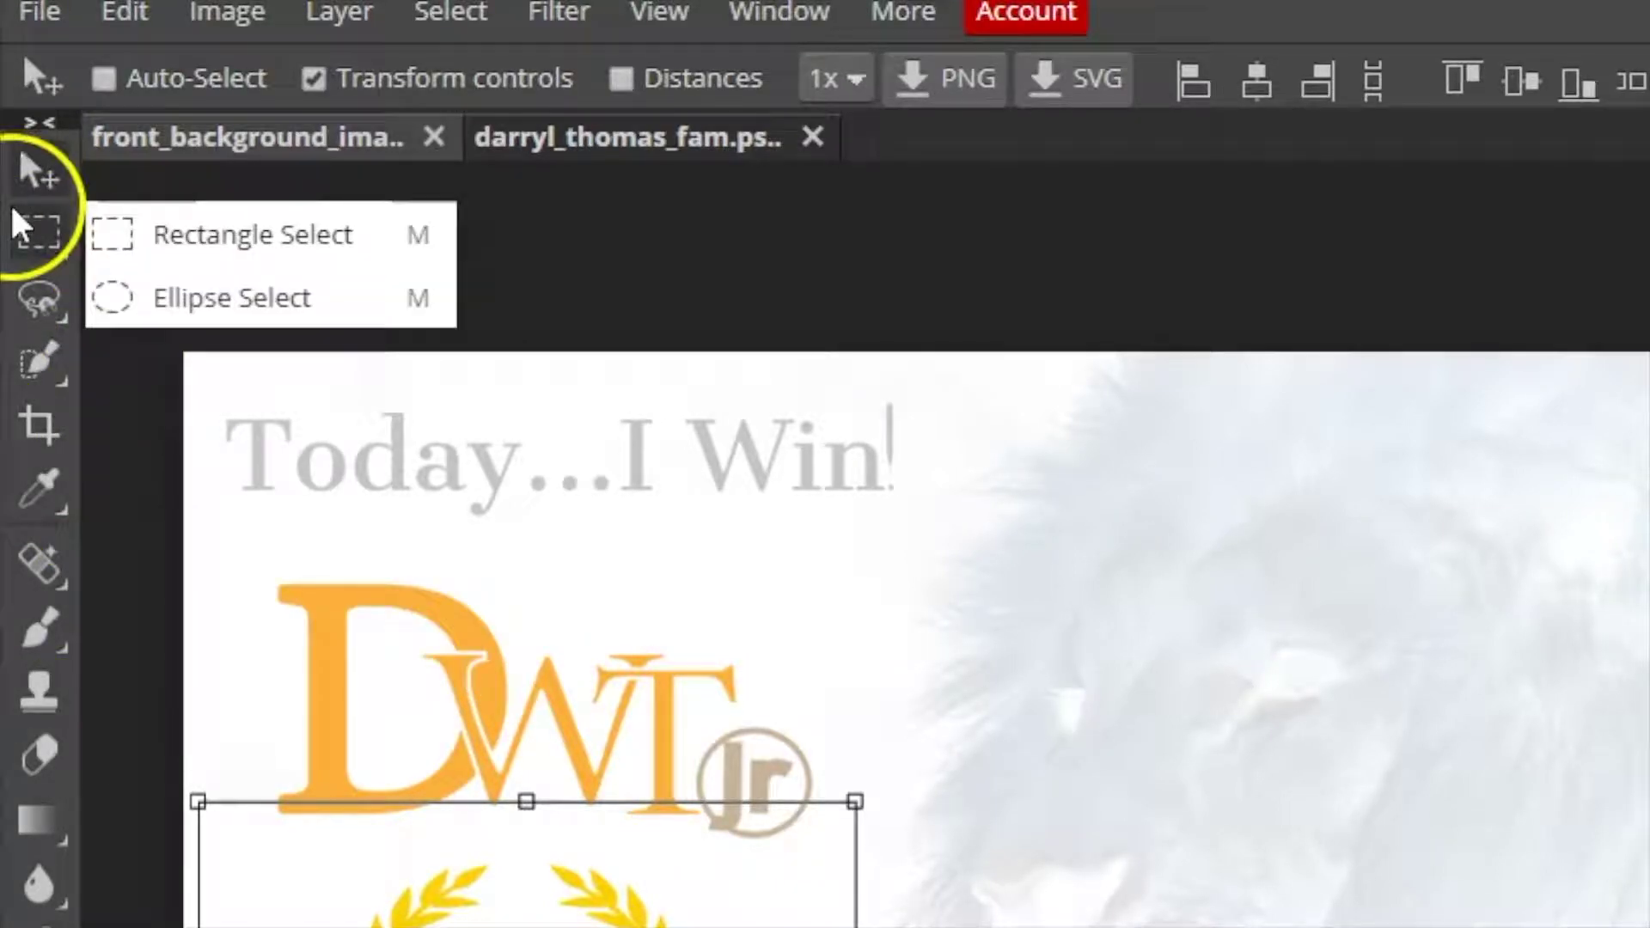
pyautogui.moveTo(41, 311)
pyautogui.moveTo(44, 358)
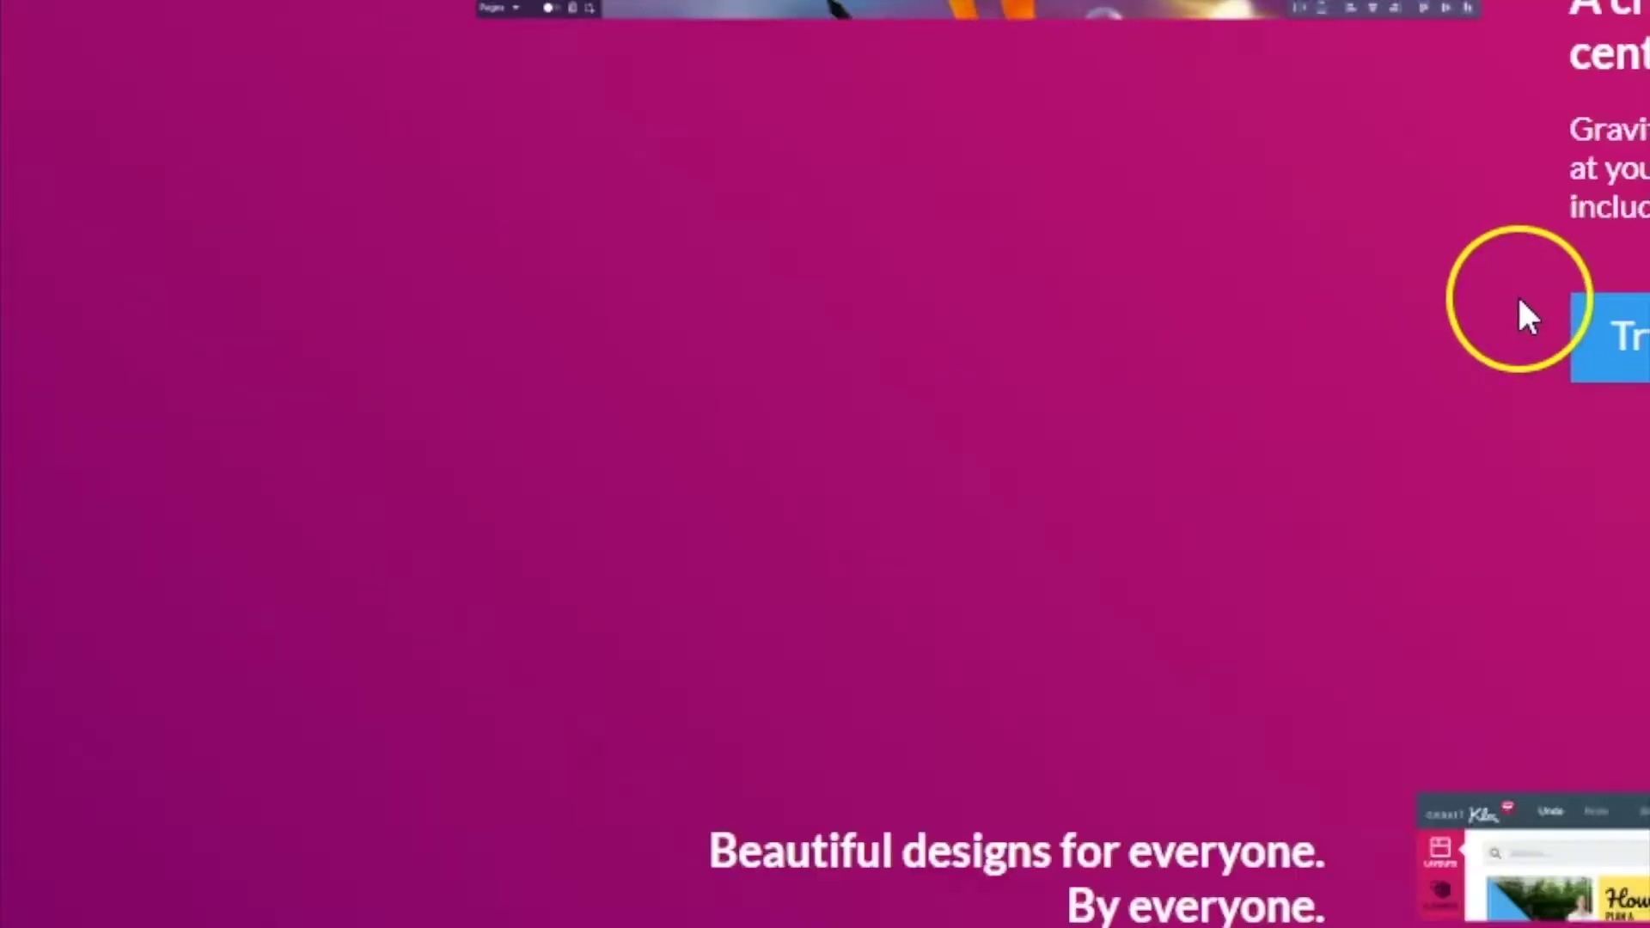
# Switch to the gravit.io site, launch Gravit Designer from it and dismiss the tips message
pyautogui.scroll(5, 1517, 316)
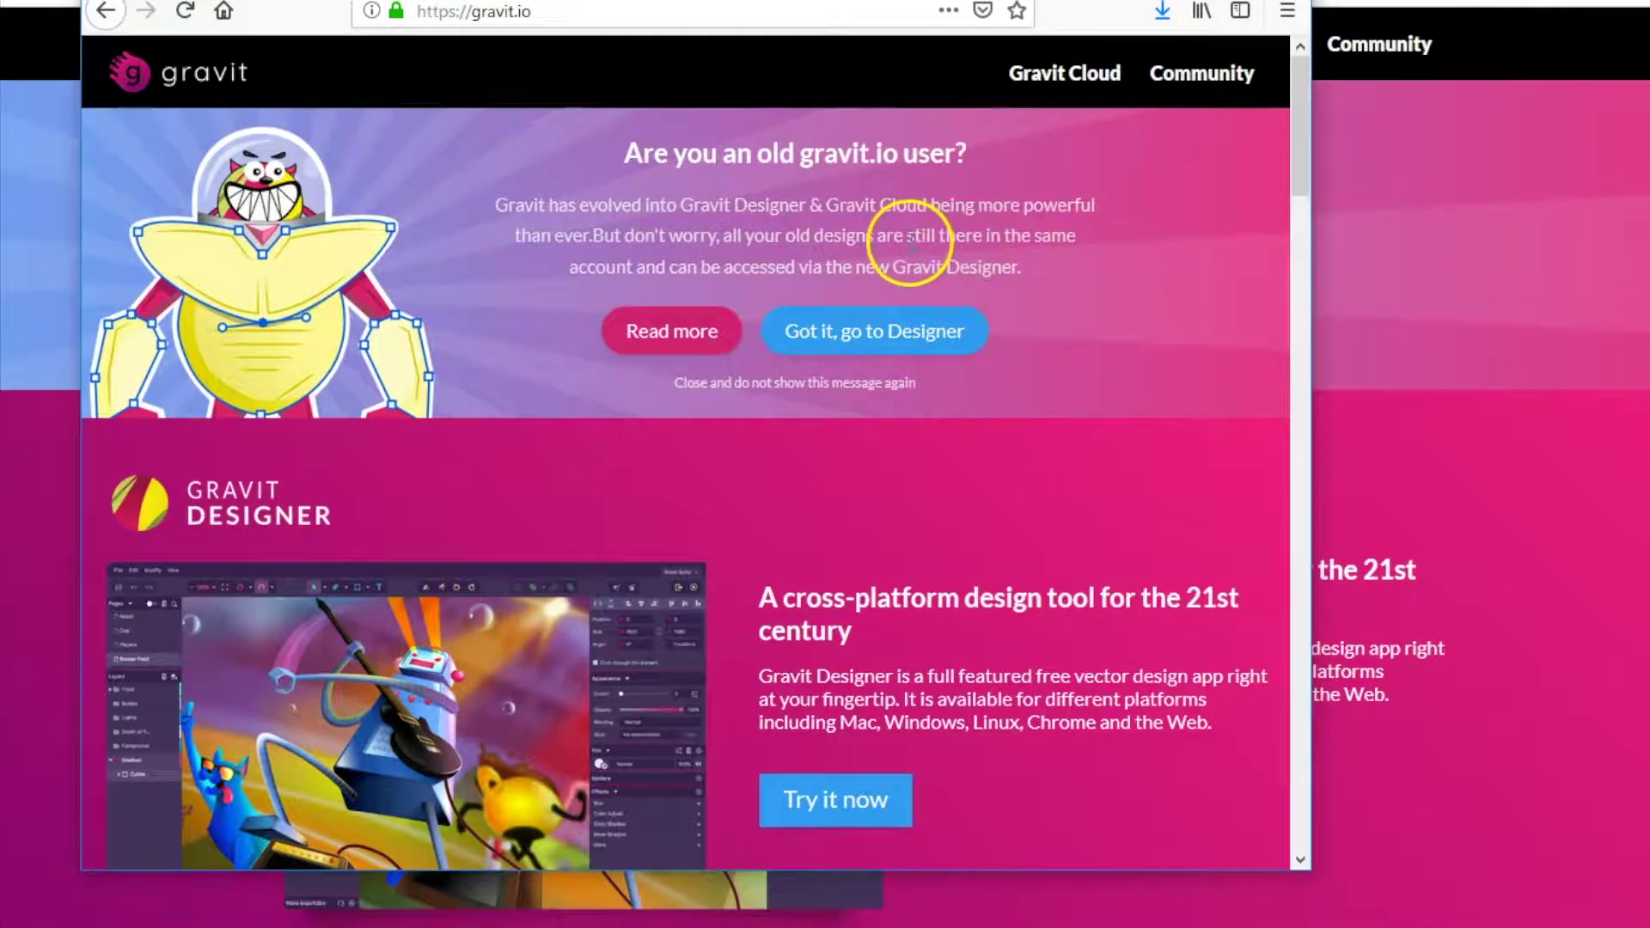
pyautogui.click(874, 331)
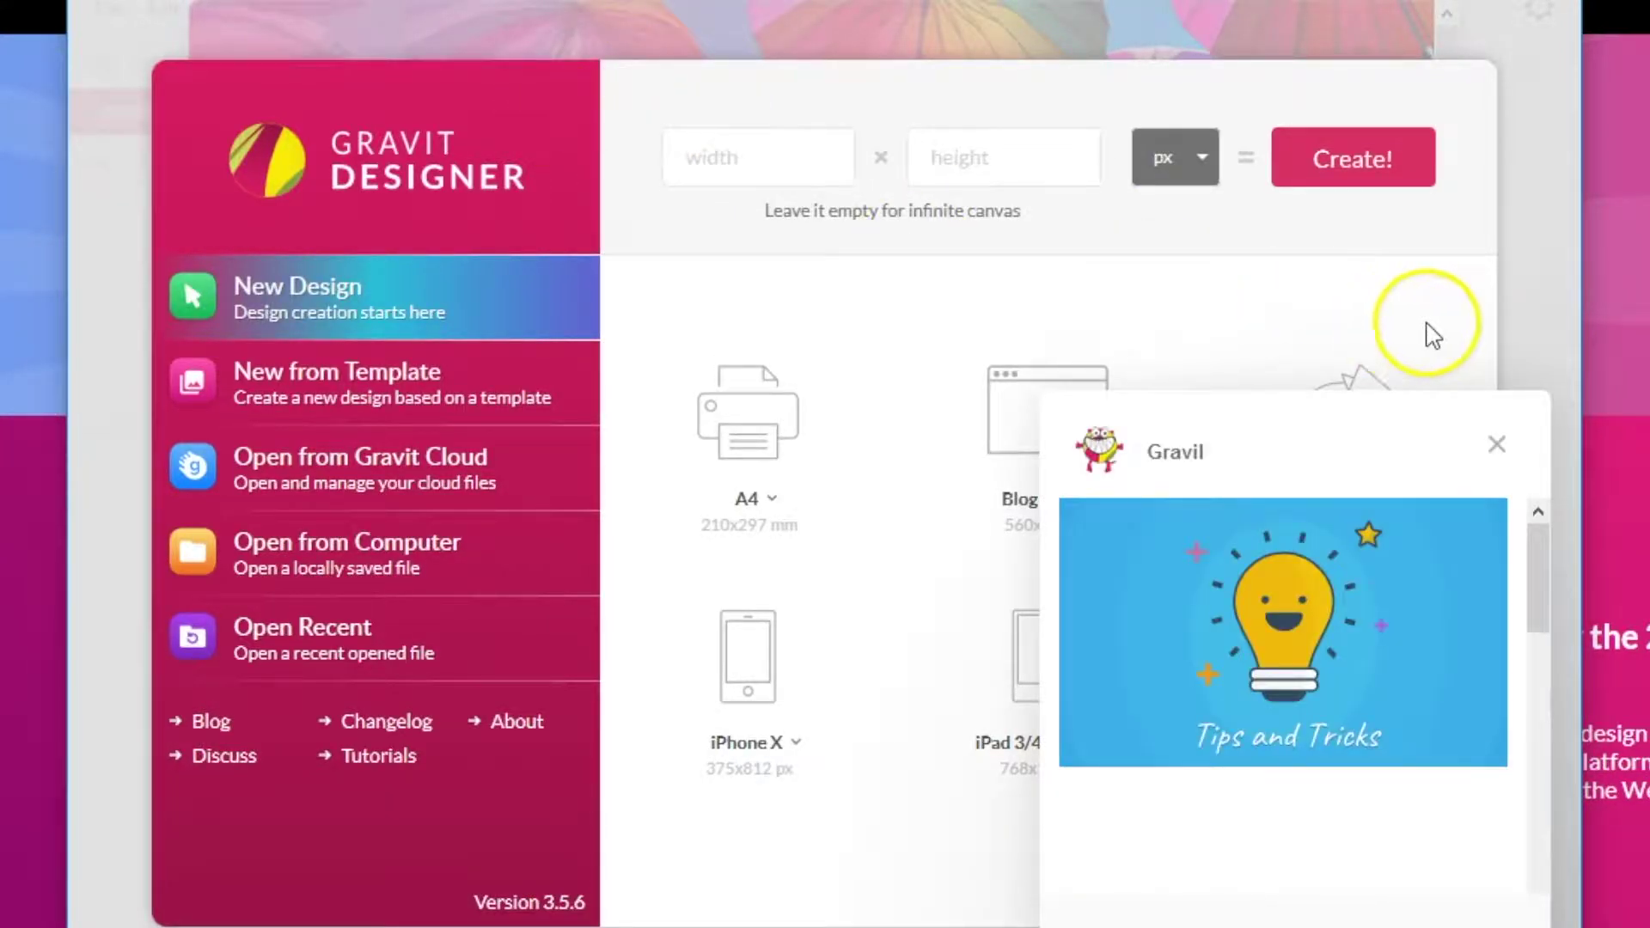
pyautogui.click(1497, 447)
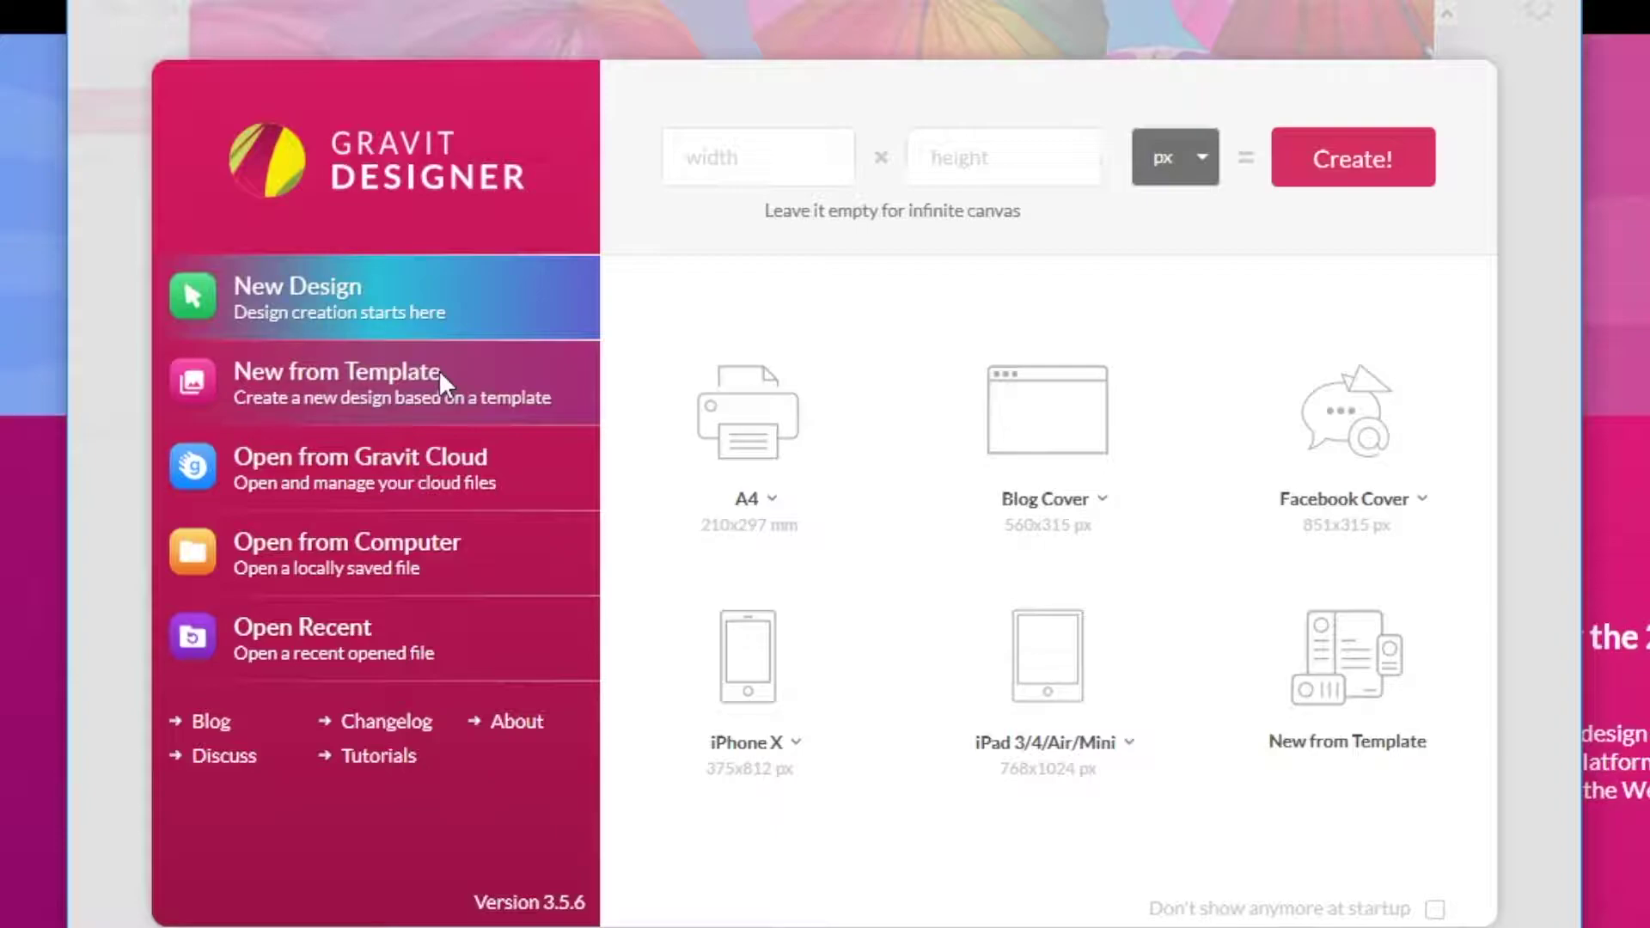
# Create a new design 800 px wide and 600 px high
pyautogui.click(794, 155)
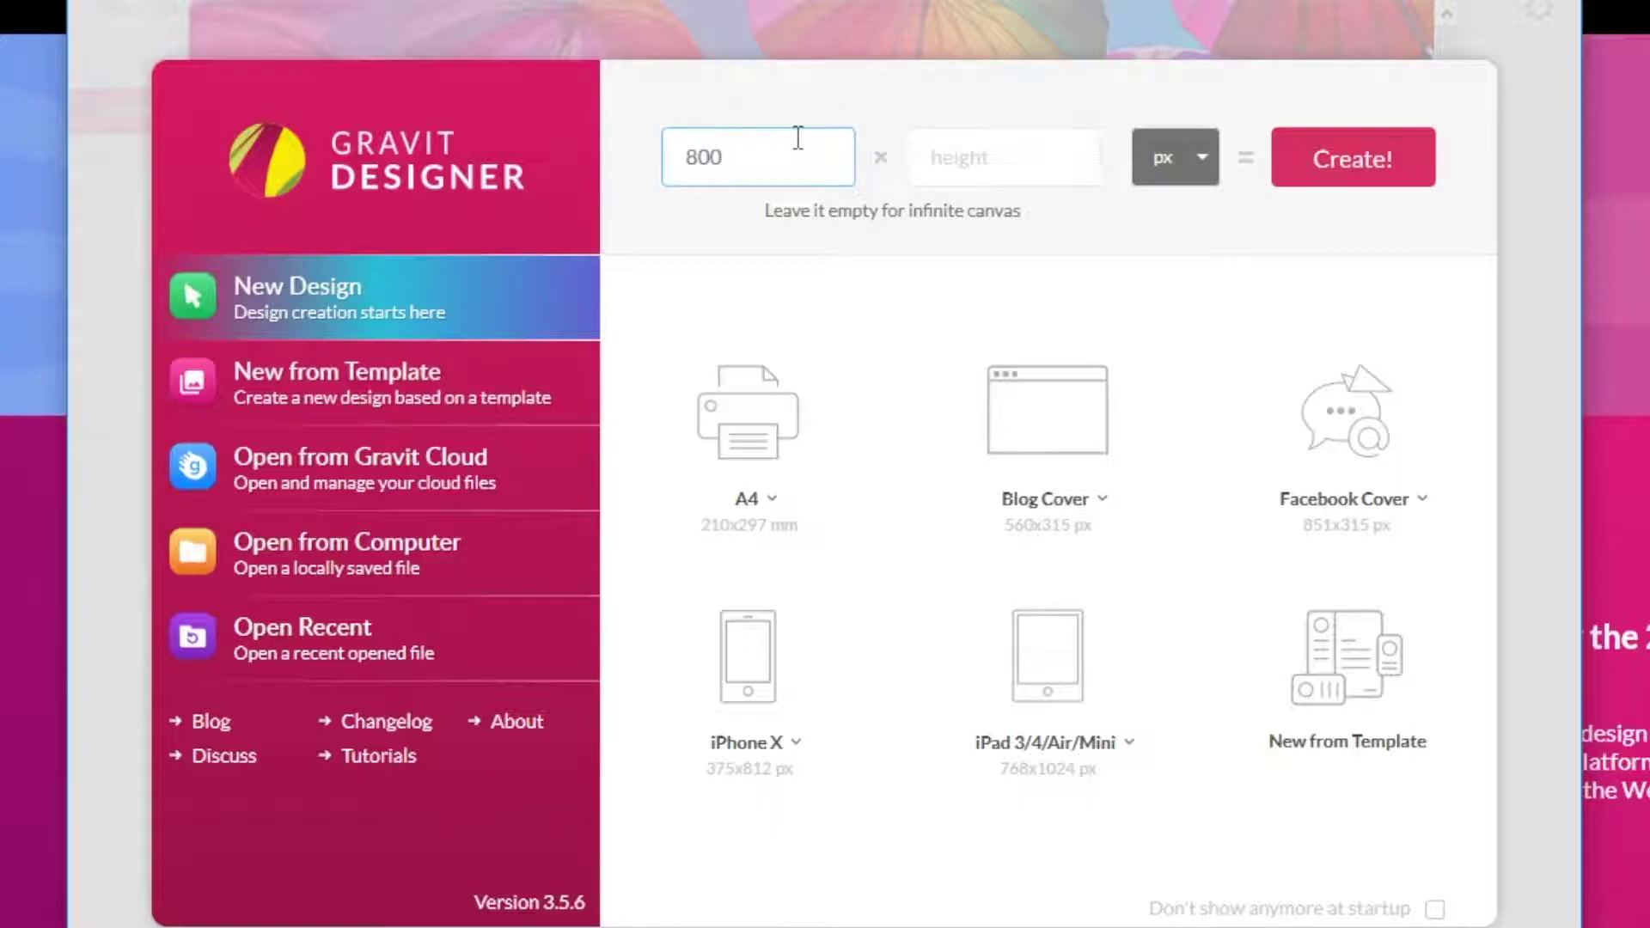
pyautogui.press('Tab')
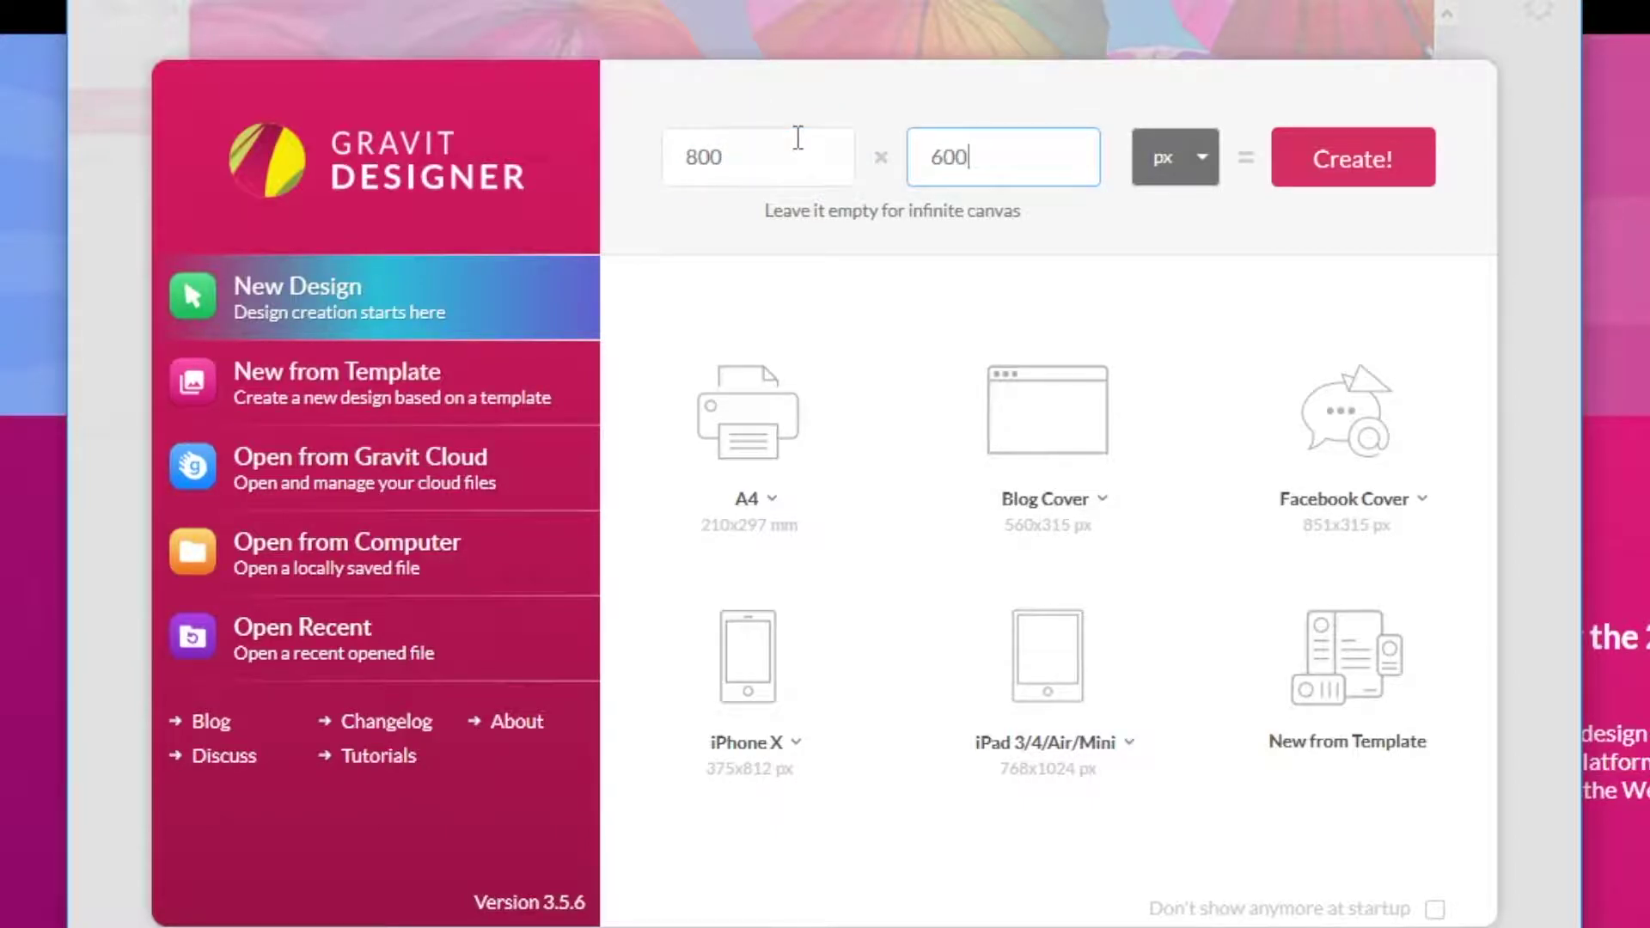
pyautogui.click(1410, 157)
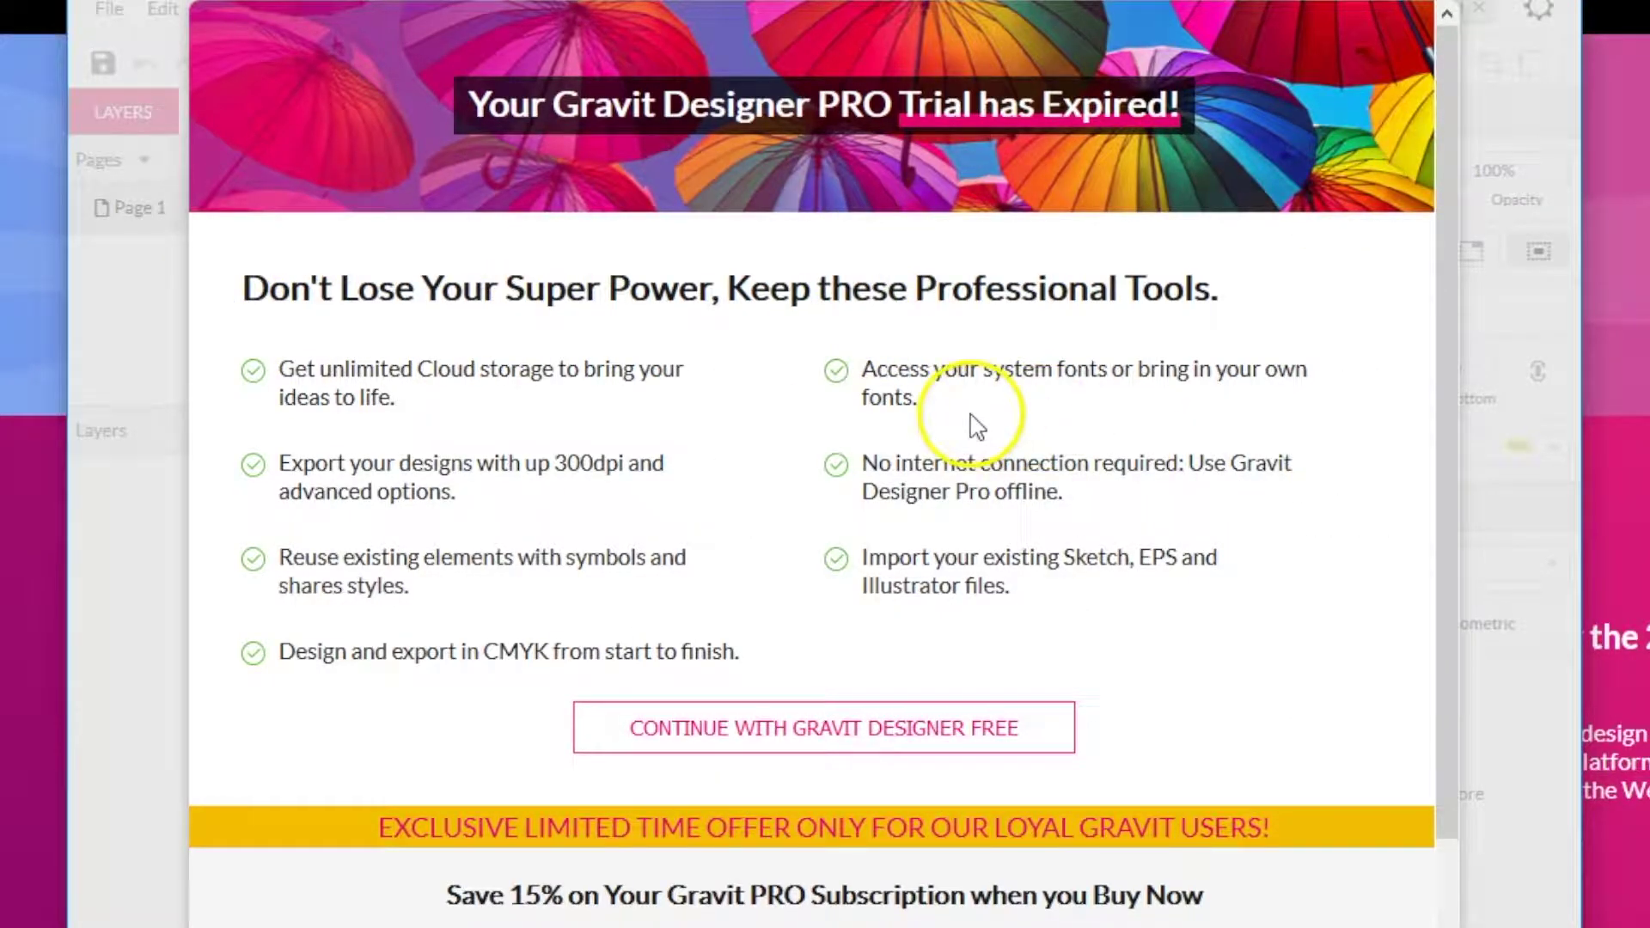
# Review the PRO features and subscription offer, and continue with the free version of Gravit Designer
pyautogui.scroll(-2, 666, 121)
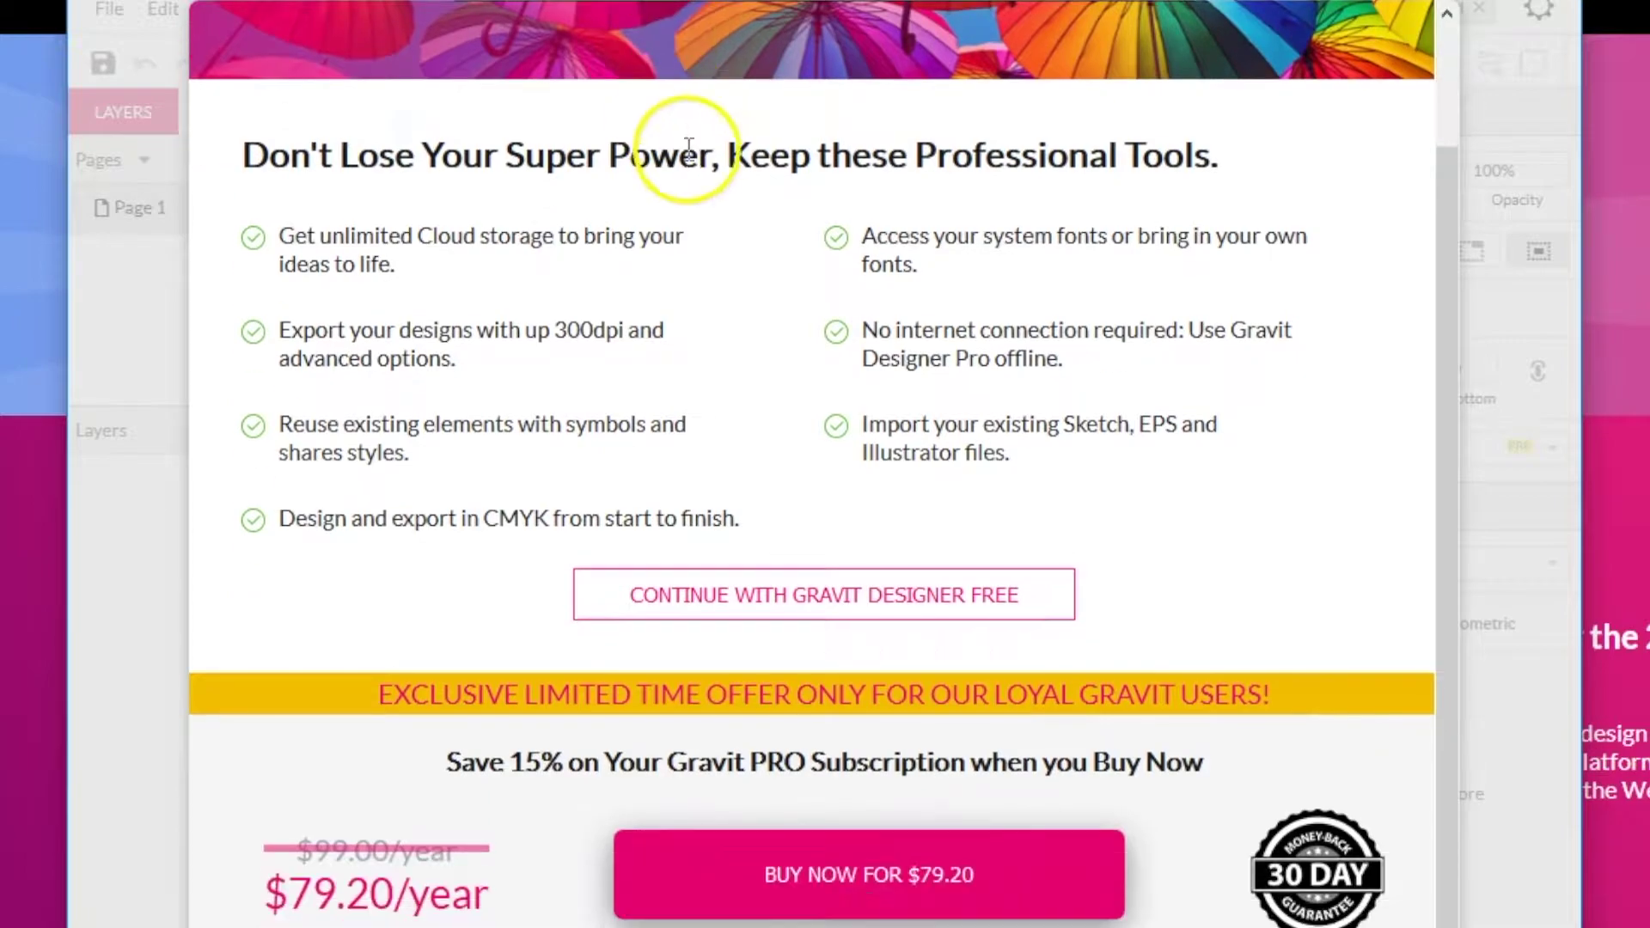
pyautogui.scroll(2, 1340, 767)
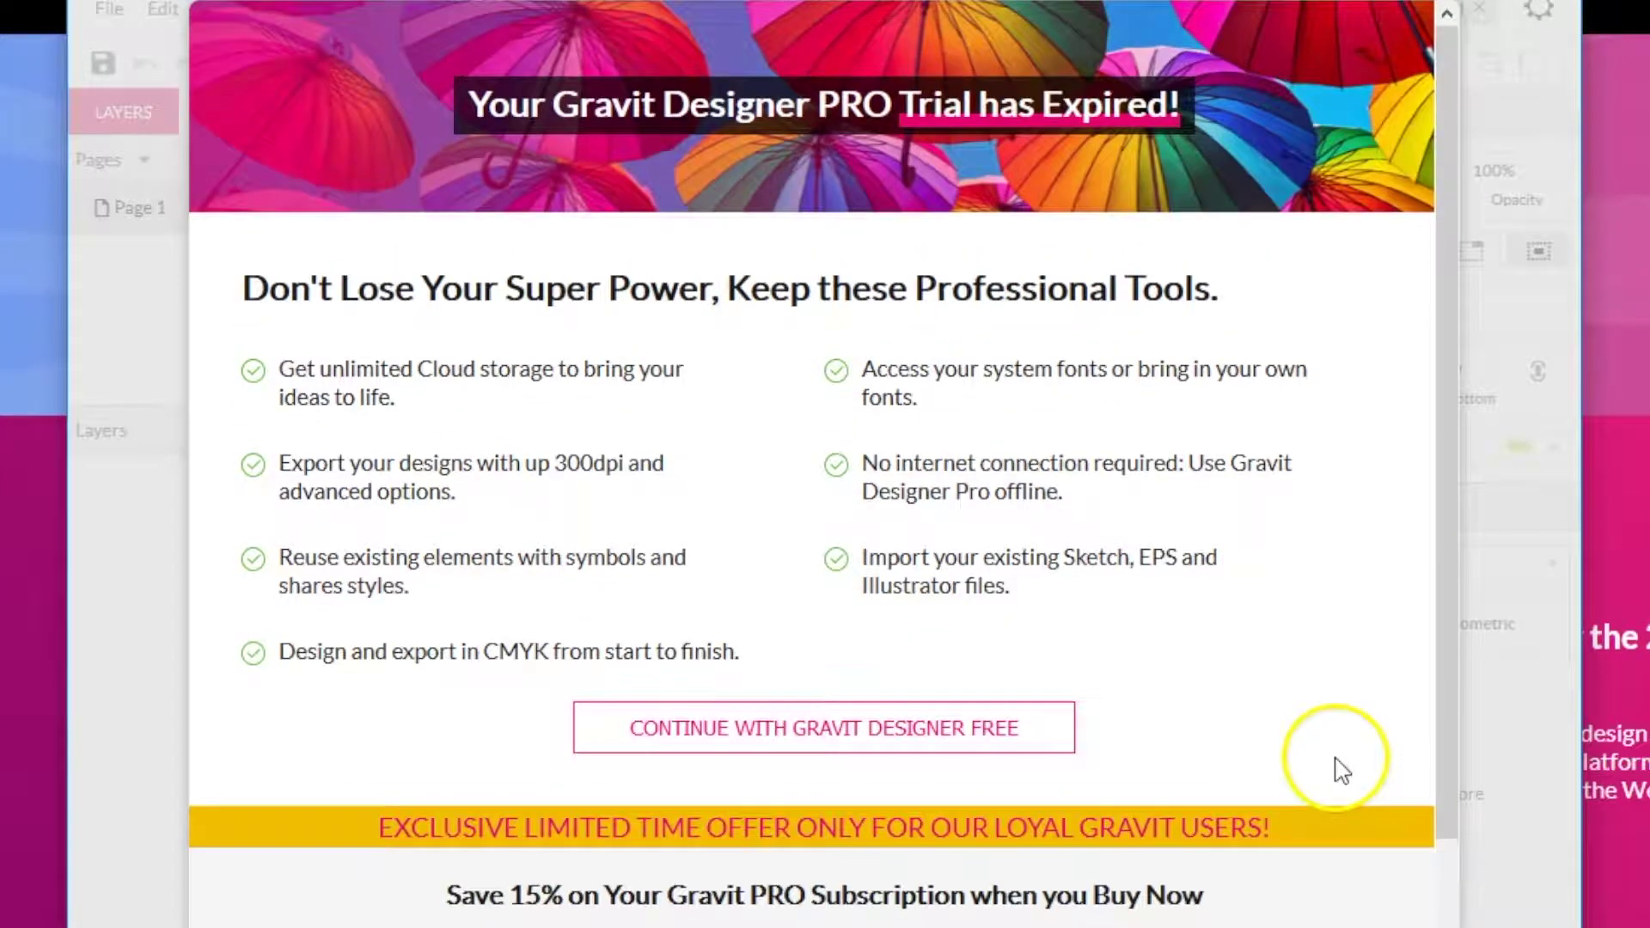
pyautogui.scroll(-2, 983, 394)
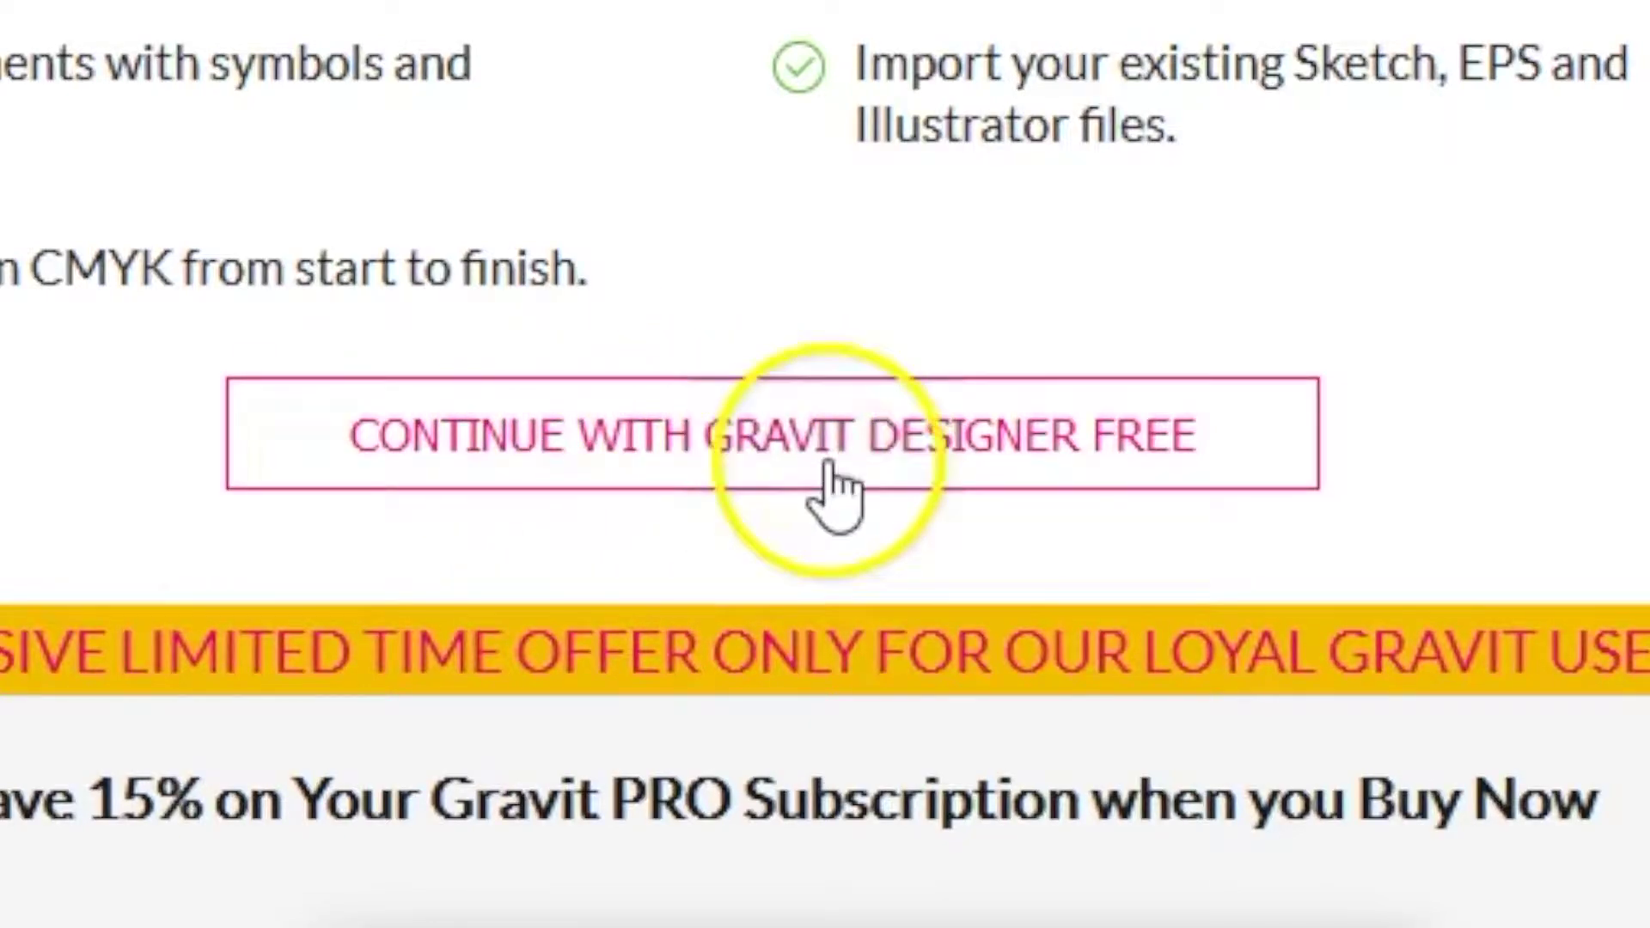
pyautogui.scroll(3, 439, 324)
pyautogui.scroll(-3, 563, 365)
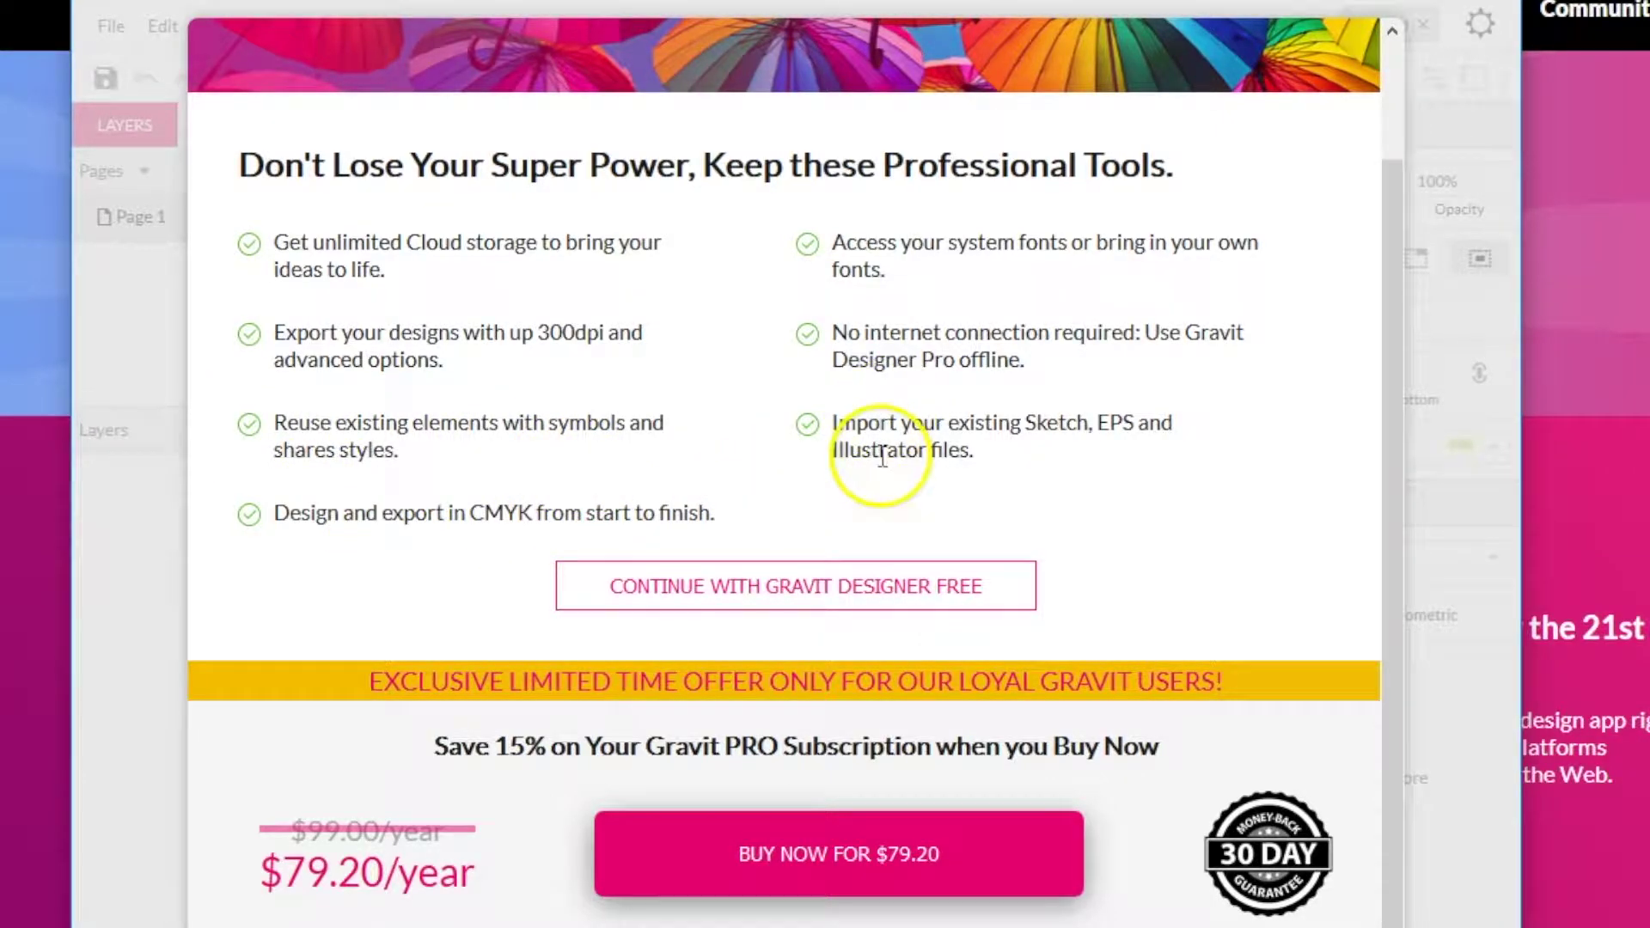
pyautogui.scroll(2, 825, 515)
pyautogui.click(796, 724)
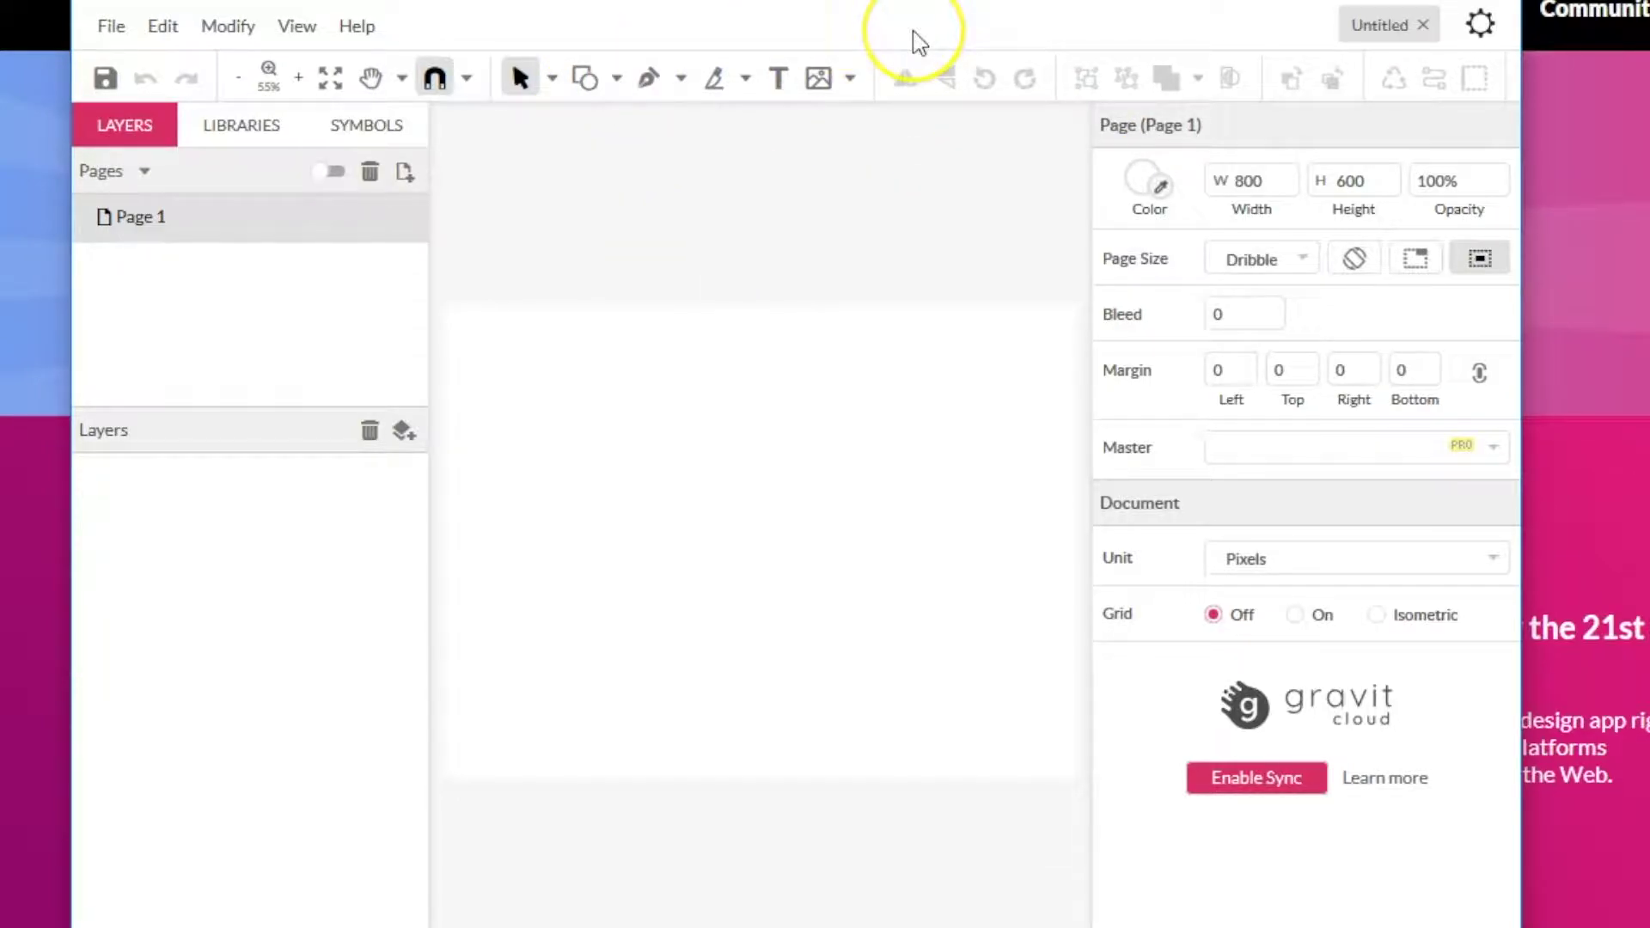
# Draw a rectangle about 262 by 266 px left of the page's centre
pyautogui.click(588, 78)
pyautogui.click(672, 160)
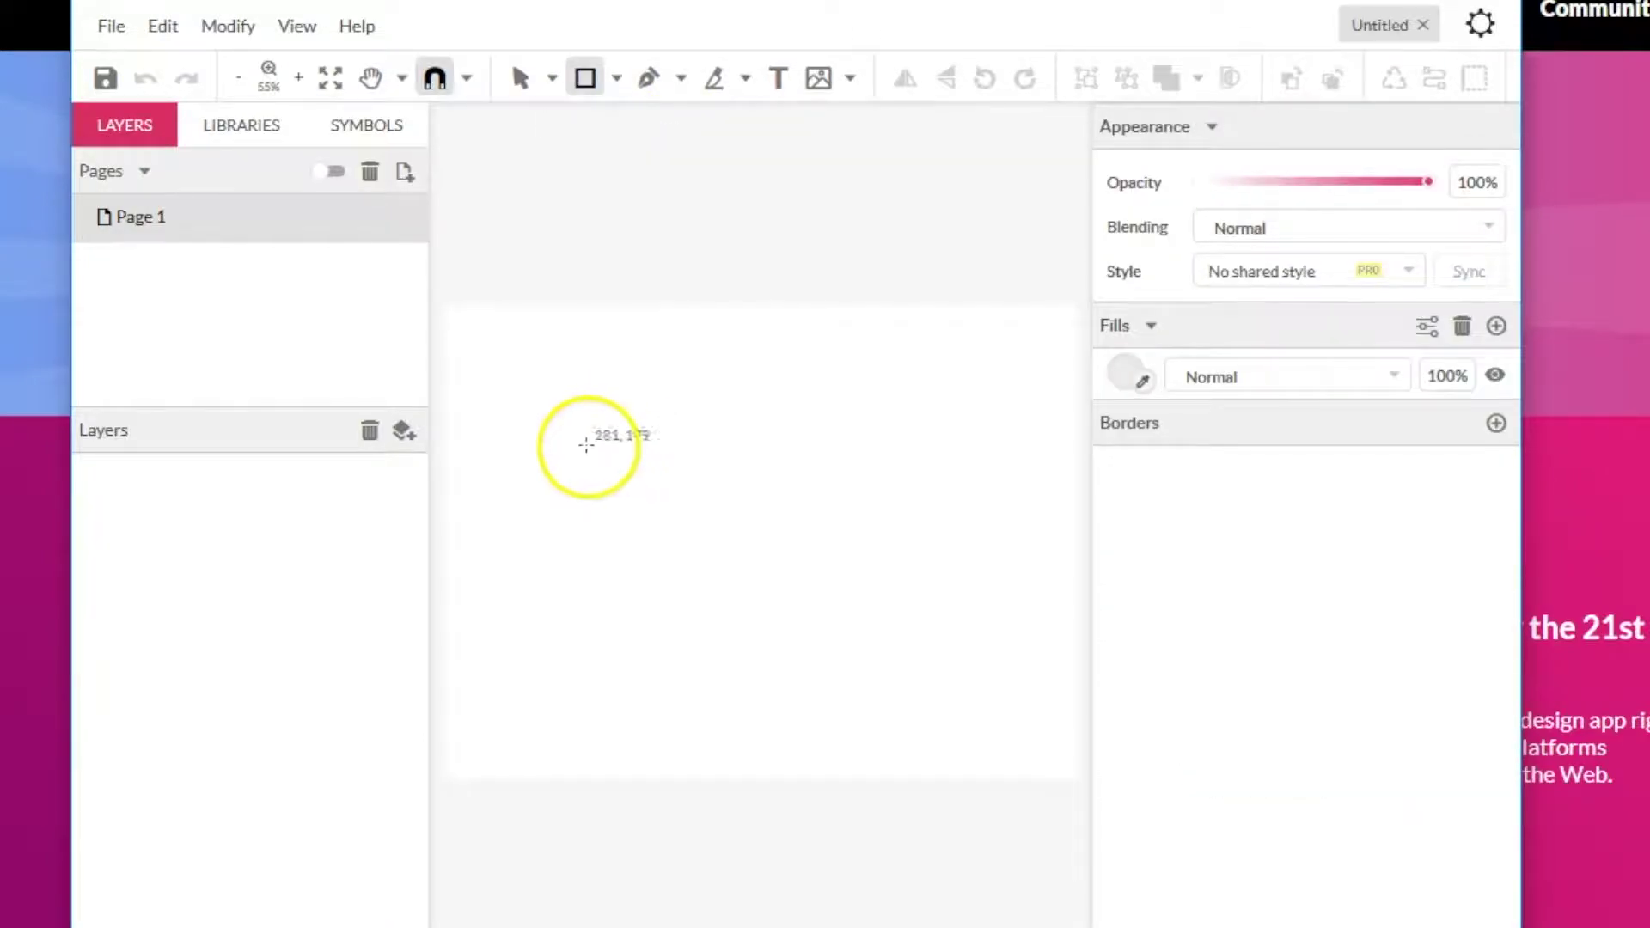
pyautogui.moveTo(553, 384); pyautogui.dragTo(760, 595)
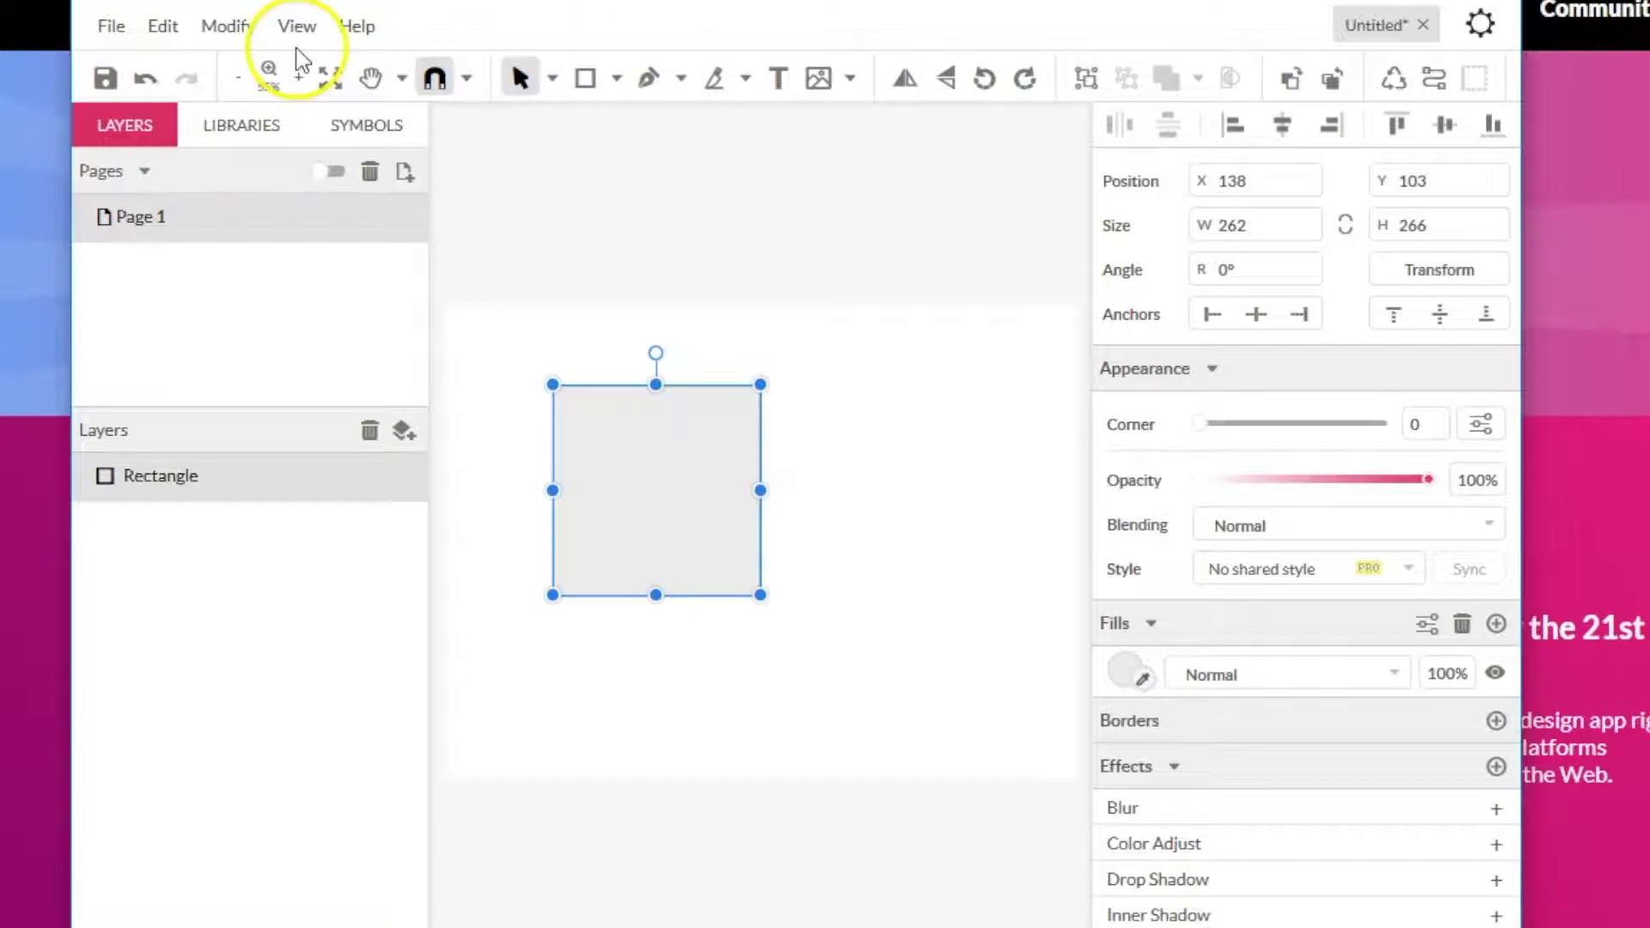
# Add the purple neck pillow from the Illustrations library to the page, below and to the right of the rectangle
pyautogui.click(241, 124)
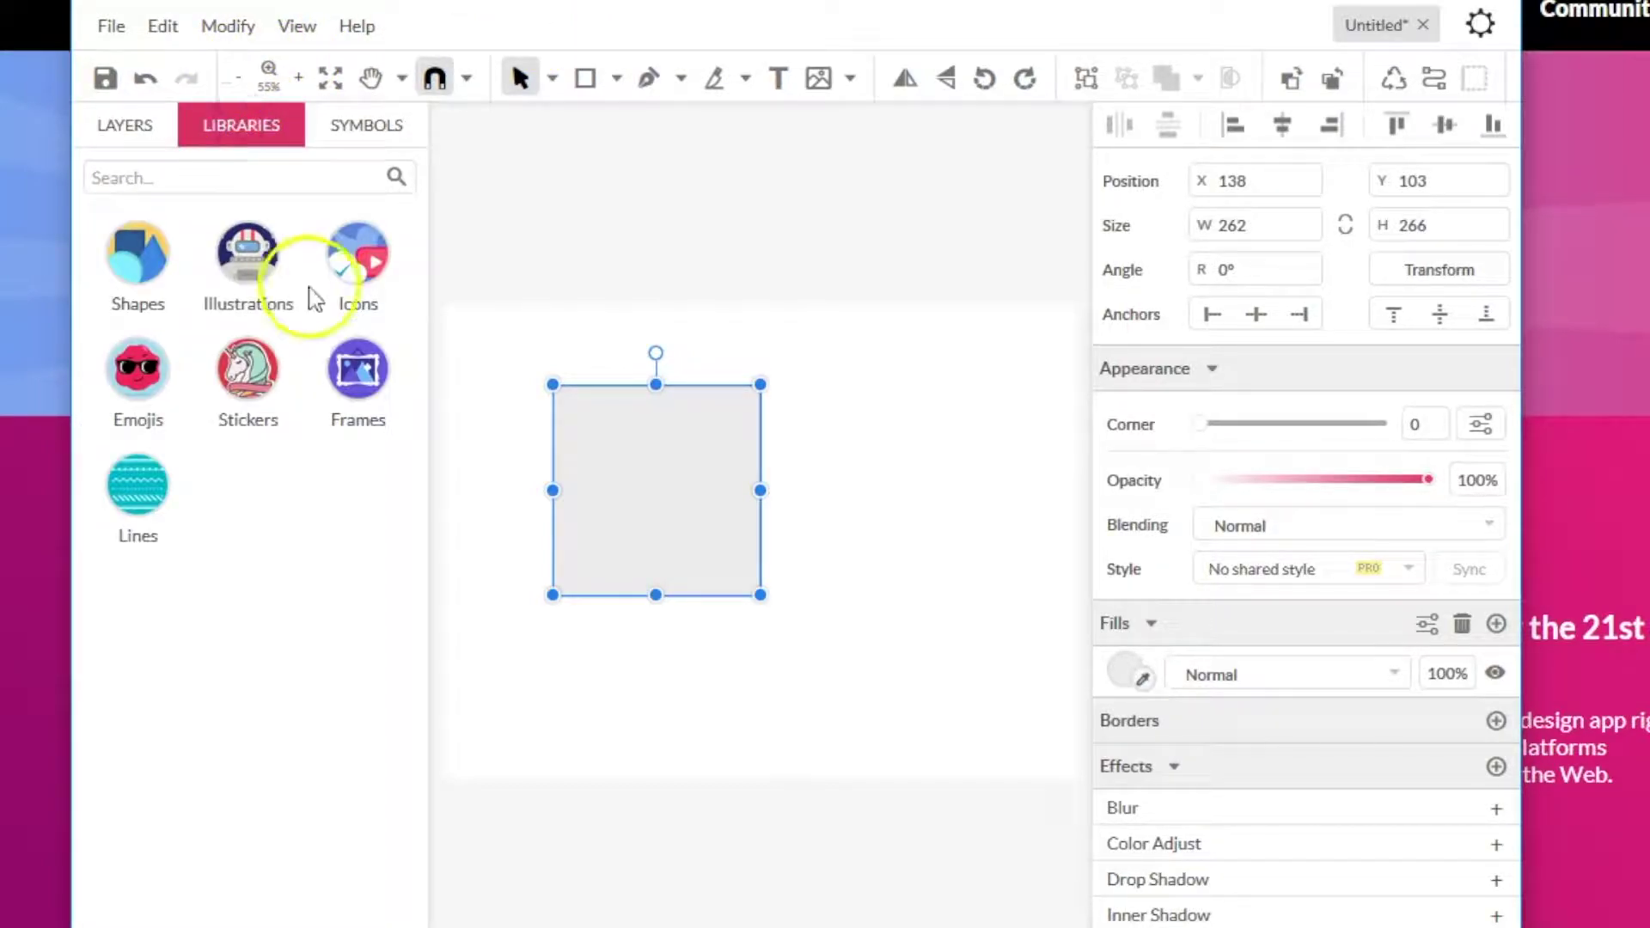
pyautogui.click(249, 264)
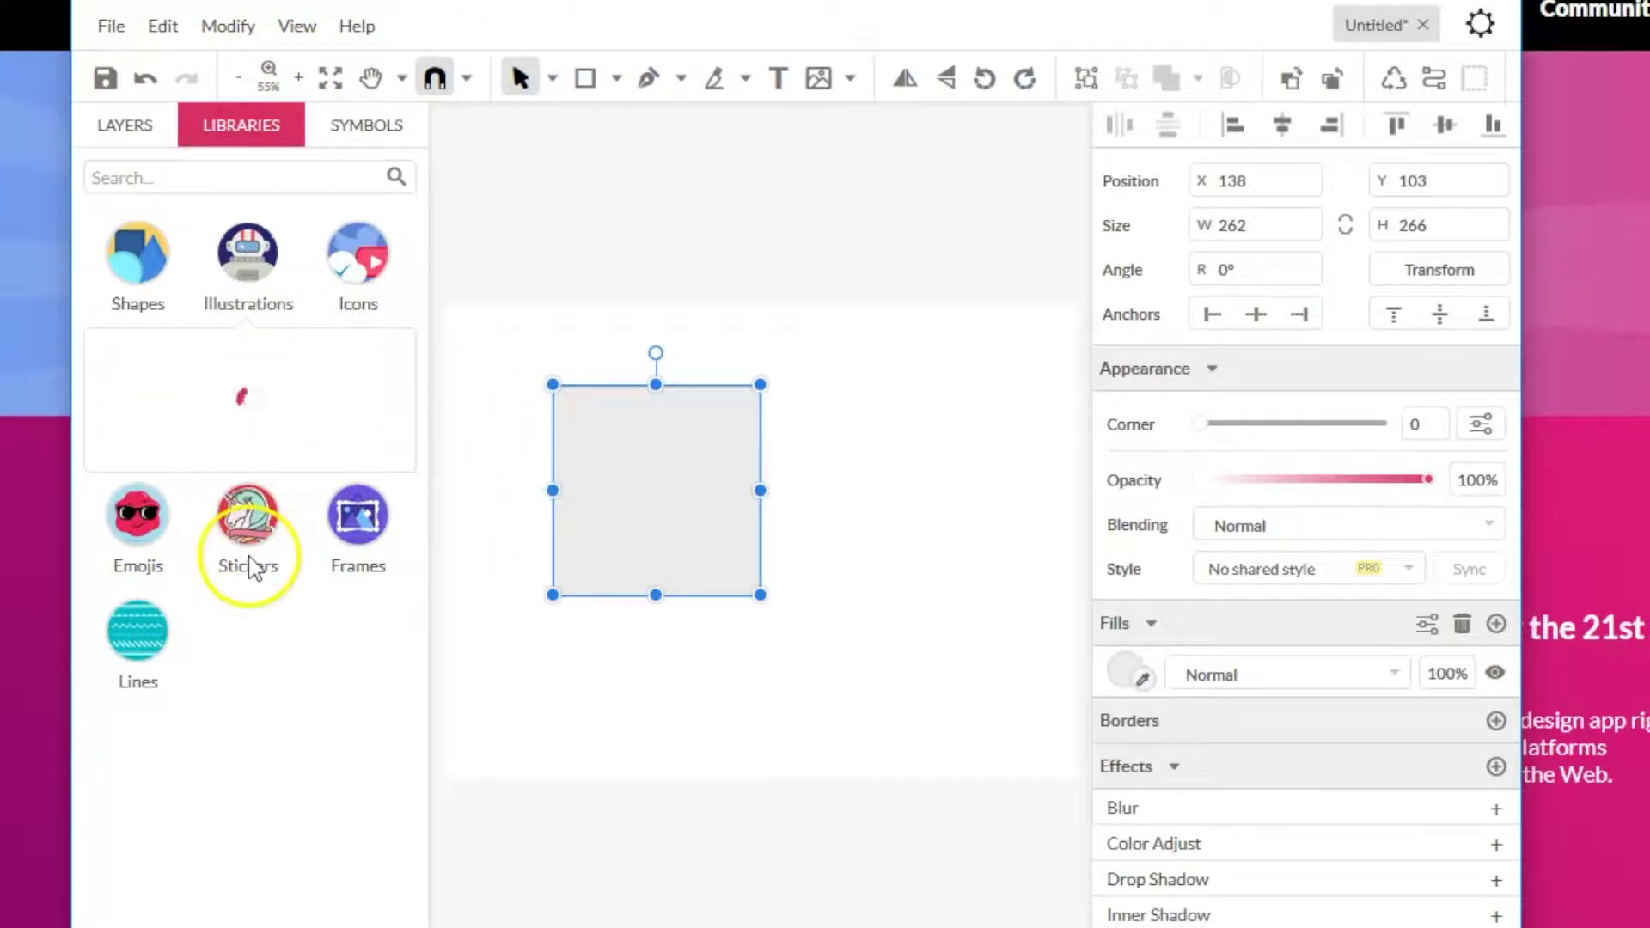
pyautogui.moveTo(236, 528); pyautogui.dragTo(964, 730)
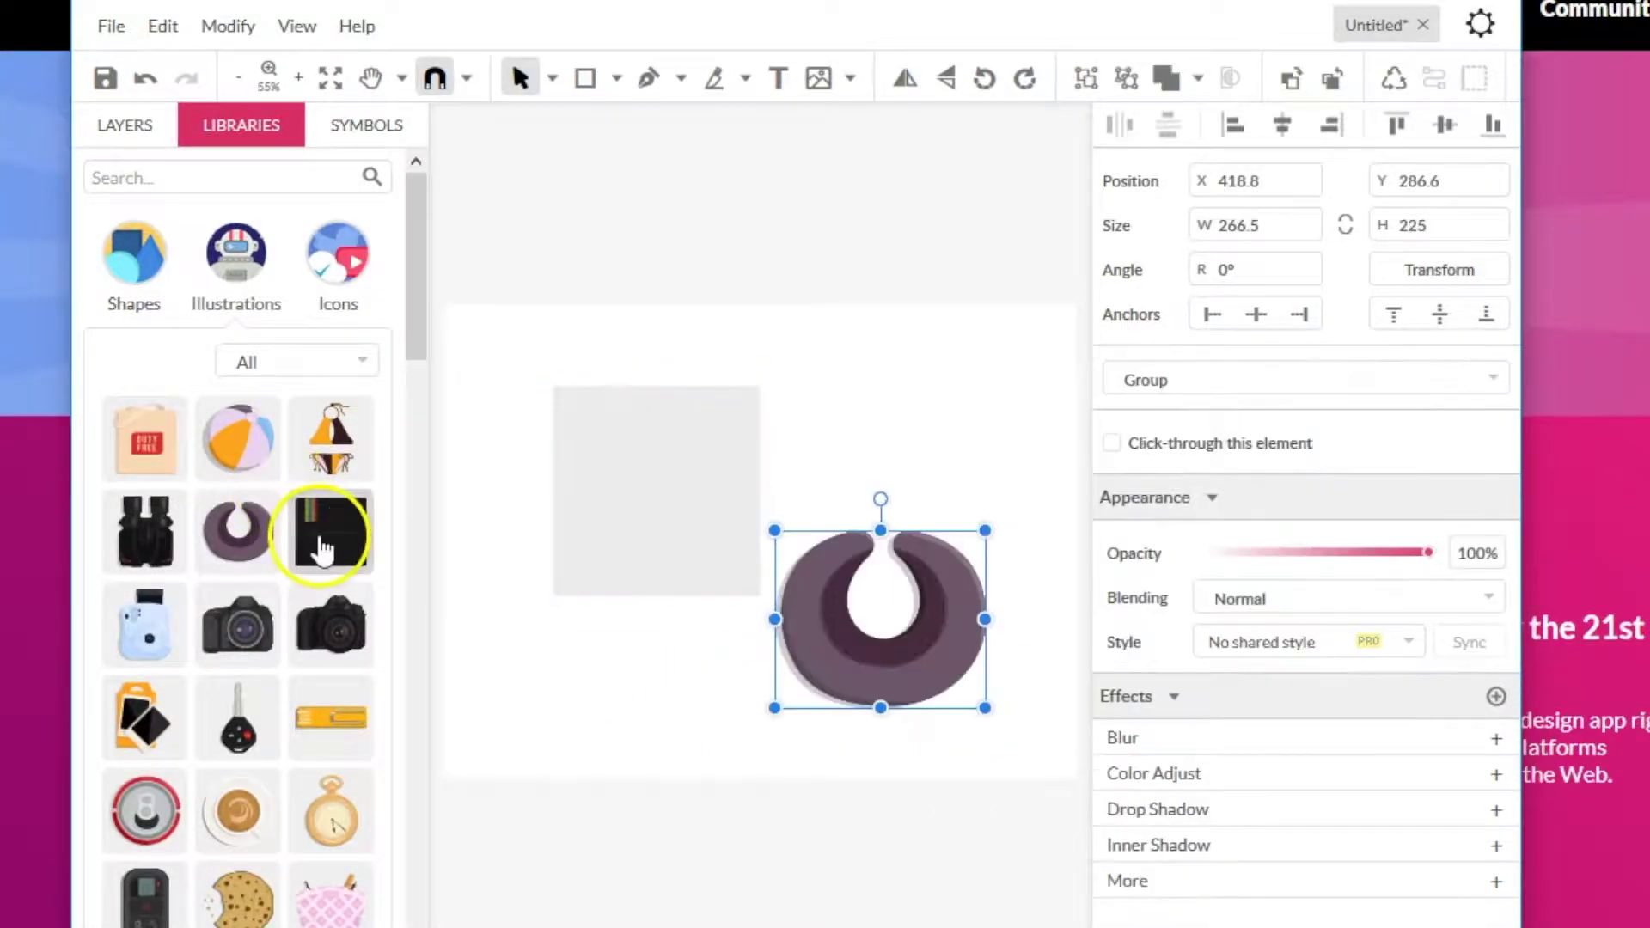
# Examine the Arrange, Align, Create Compound Shape, Path and Symbol commands and the editing commands available for the selected neck pillow
pyautogui.click(946, 400)
pyautogui.click(930, 574)
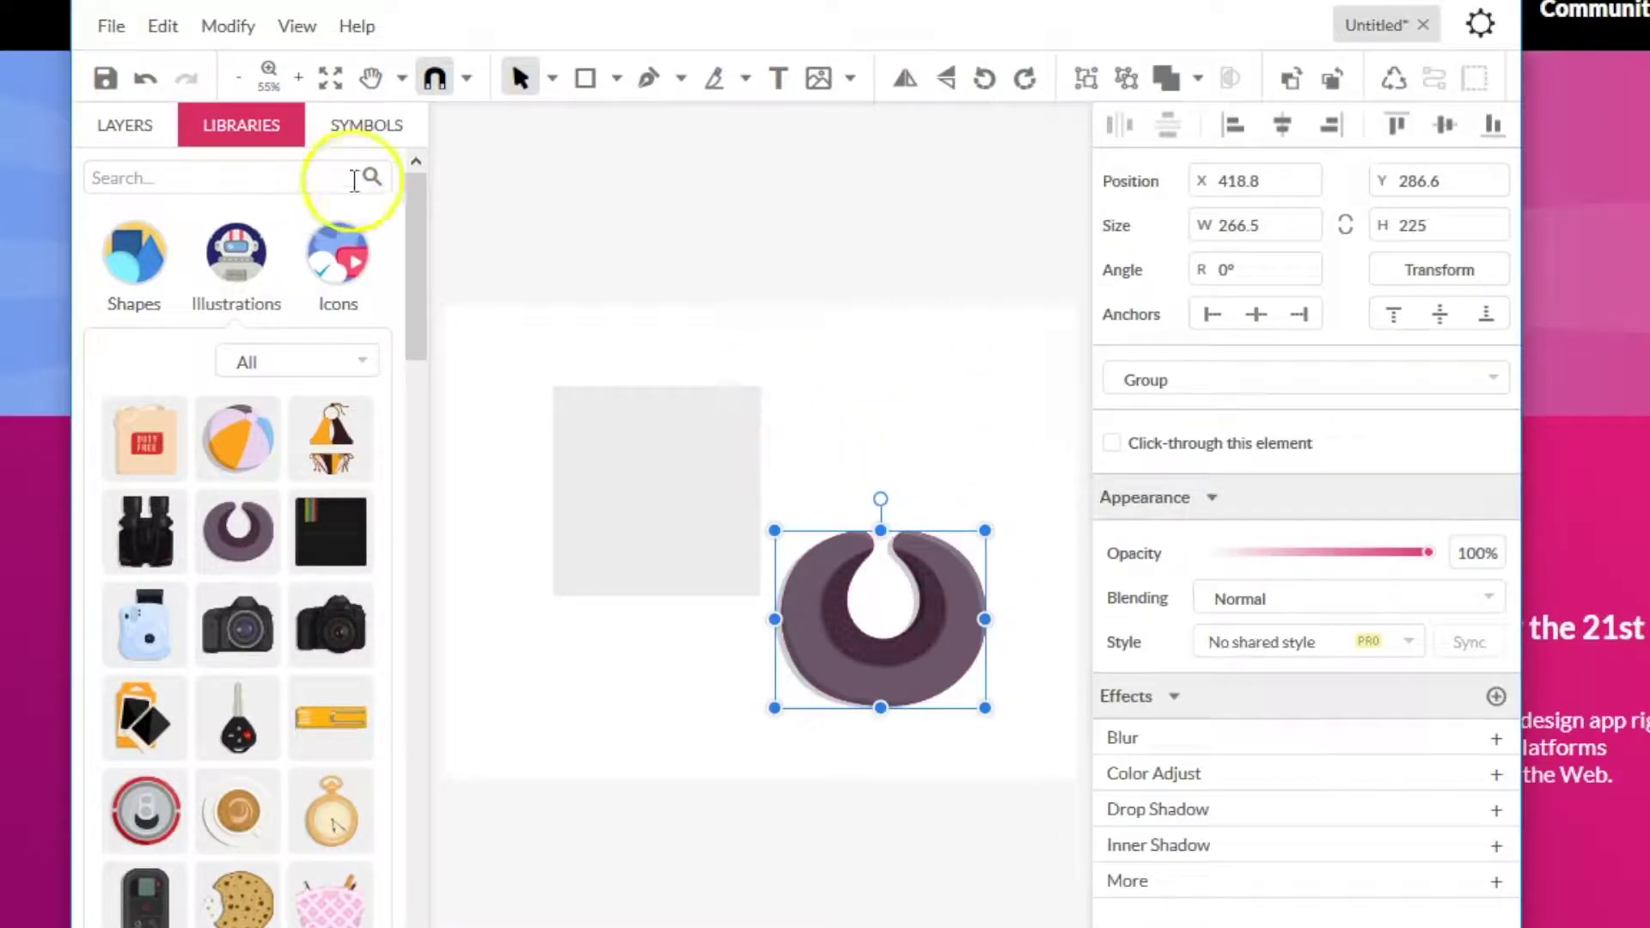
pyautogui.click(225, 26)
pyautogui.click(301, 85)
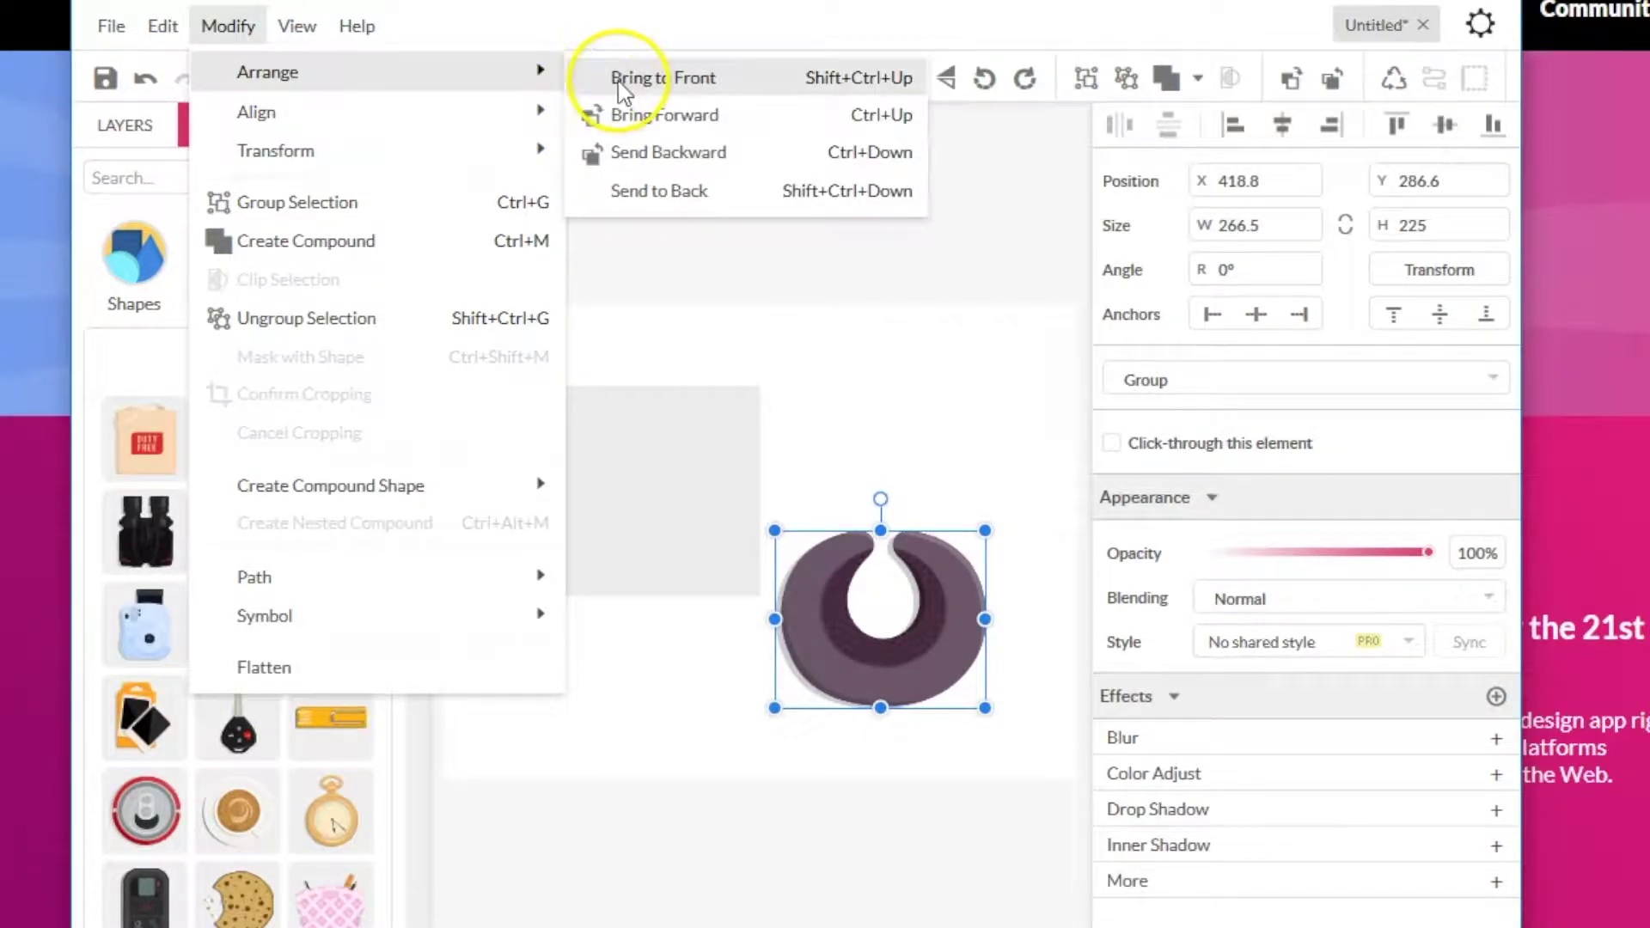
pyautogui.moveTo(373, 127)
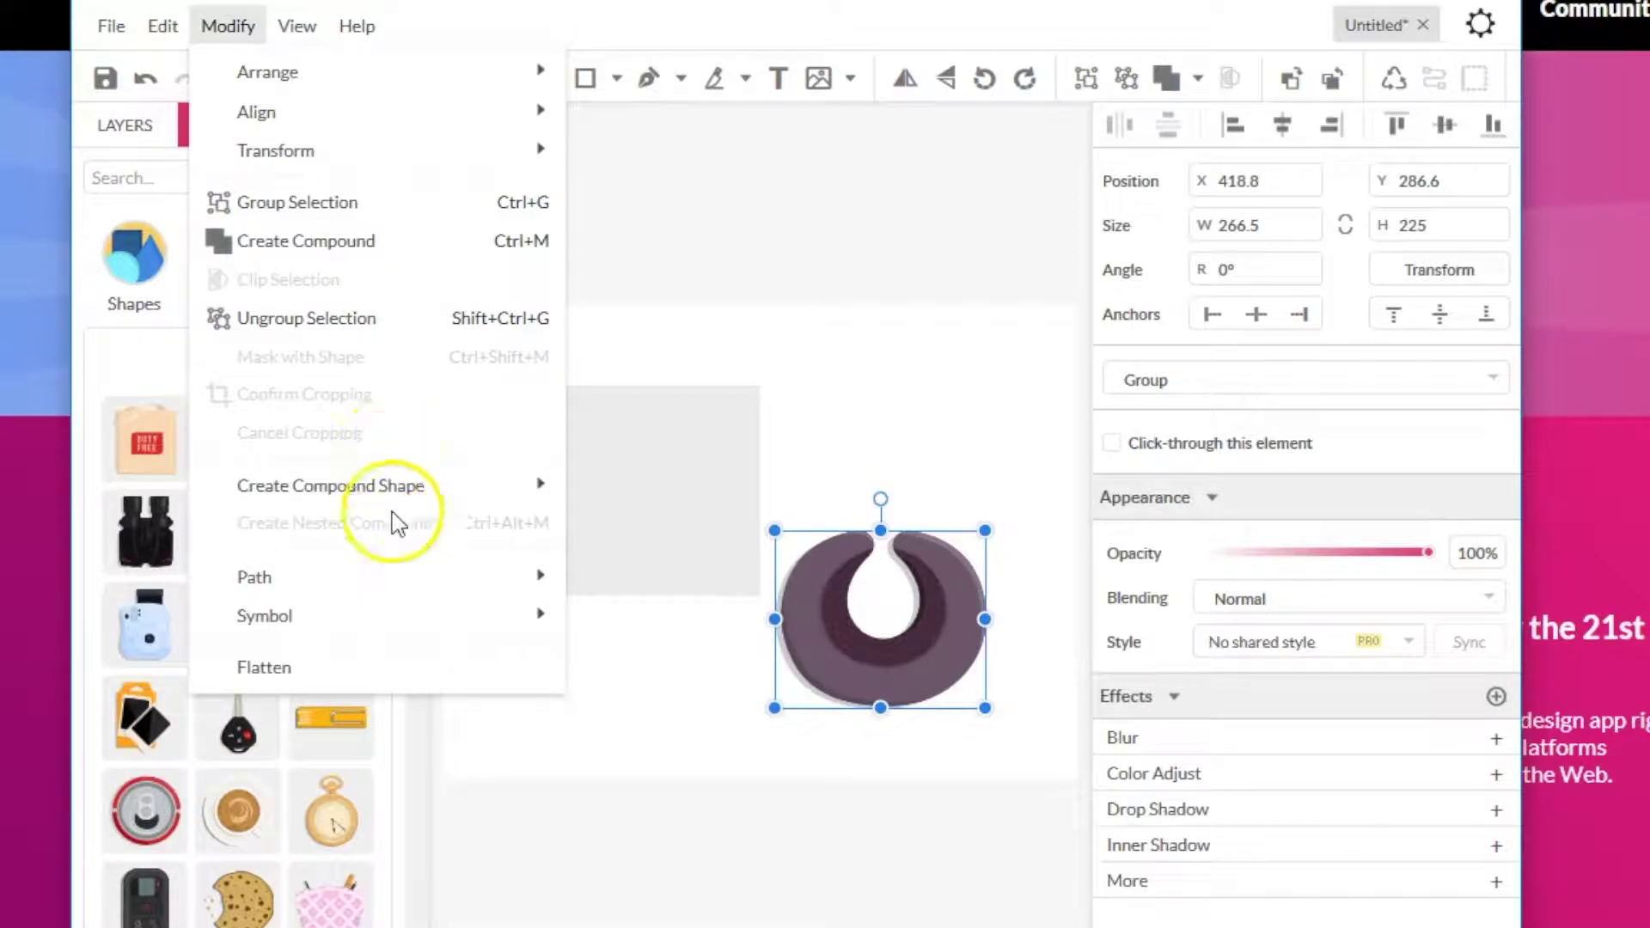
pyautogui.moveTo(436, 483)
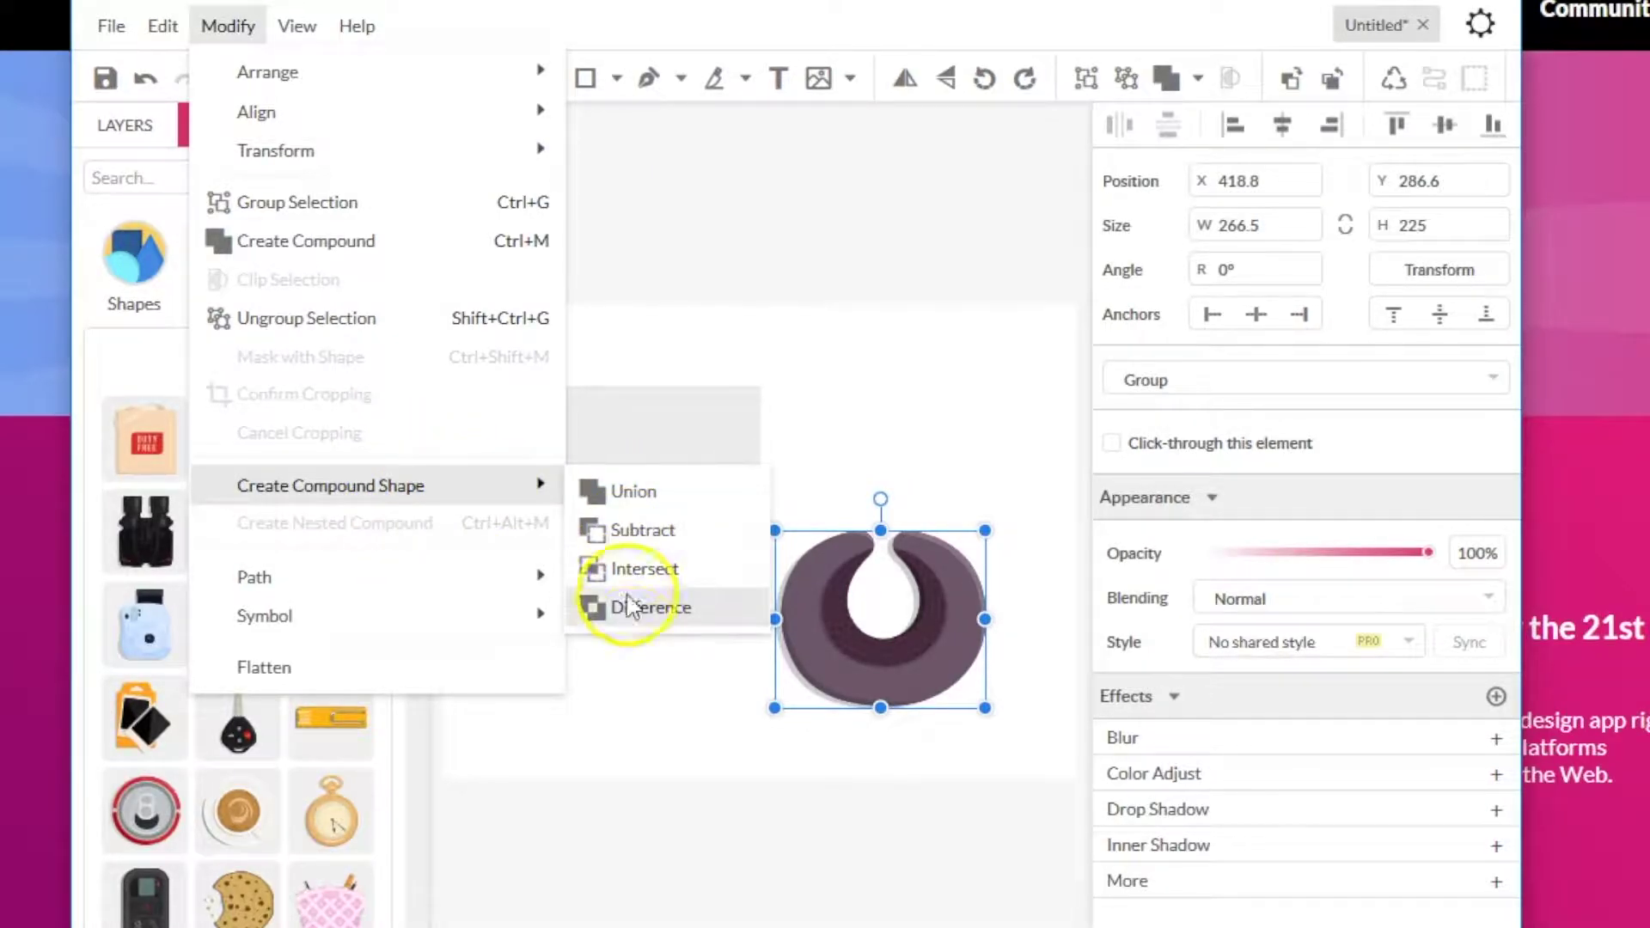
pyautogui.moveTo(397, 583)
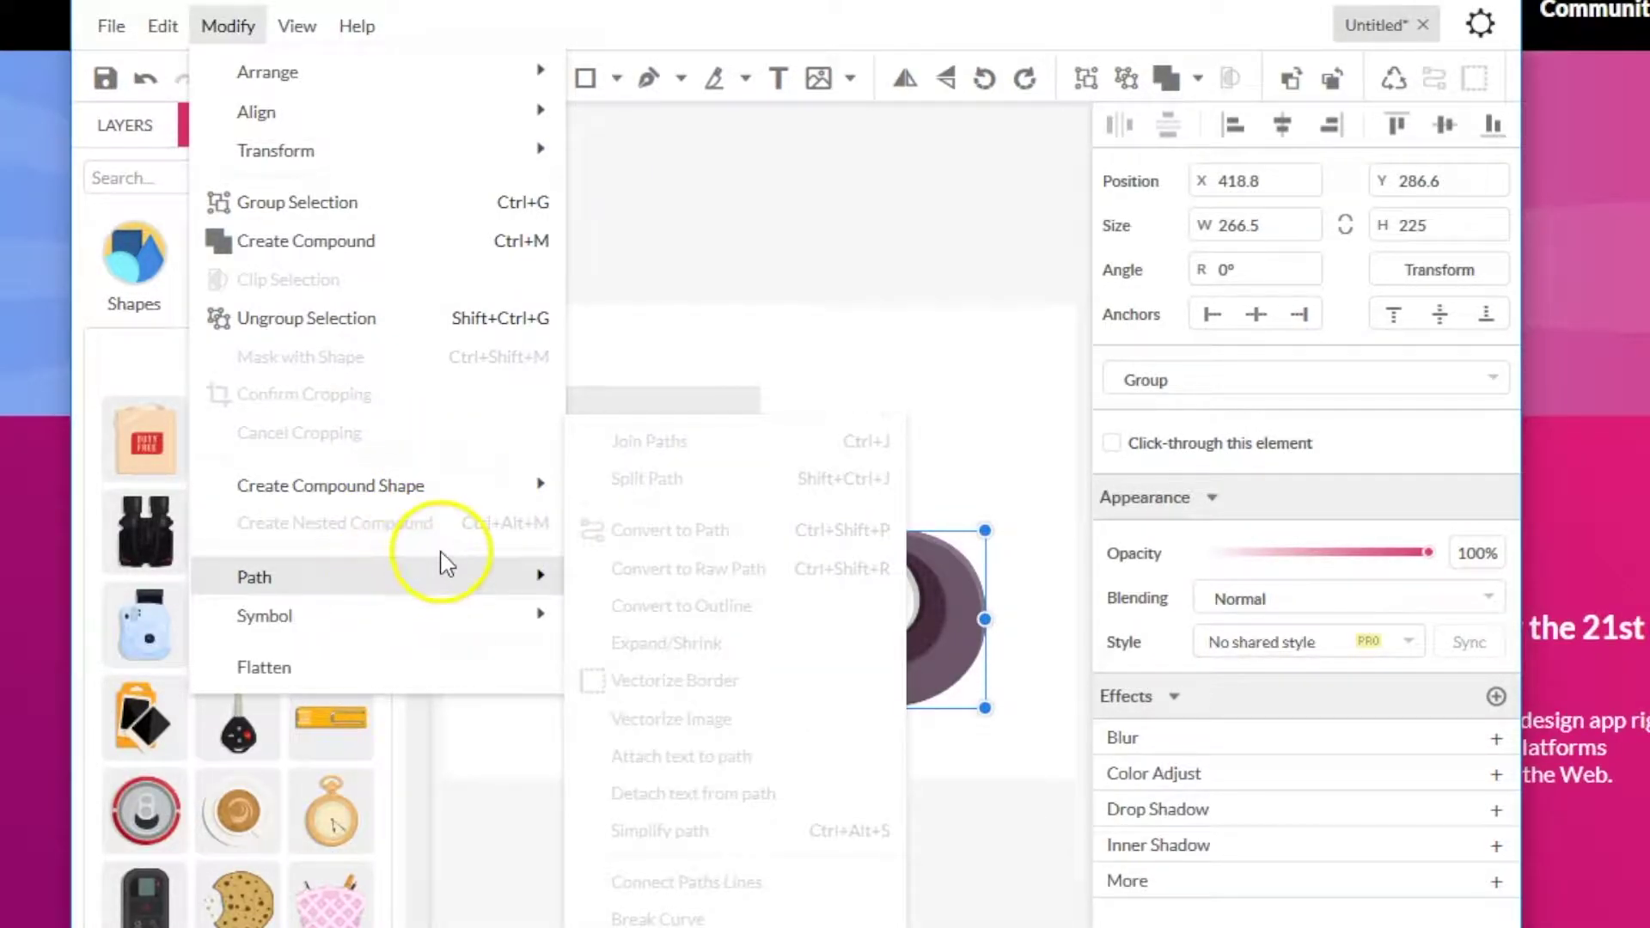
pyautogui.moveTo(518, 603)
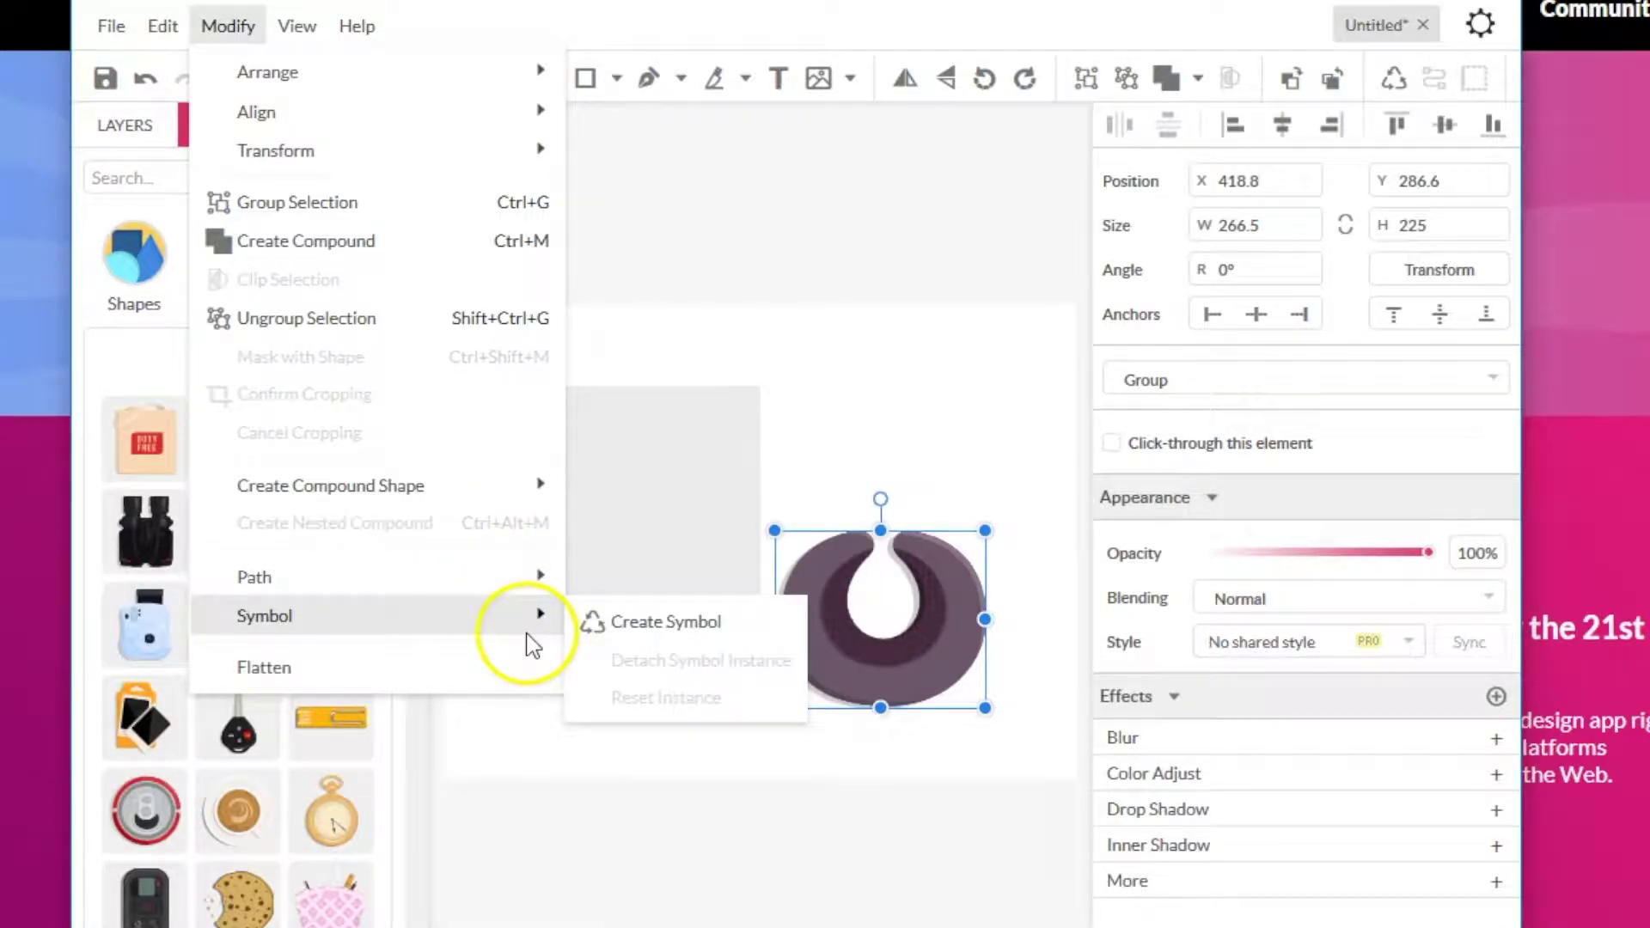
pyautogui.click(228, 23)
pyautogui.click(145, 24)
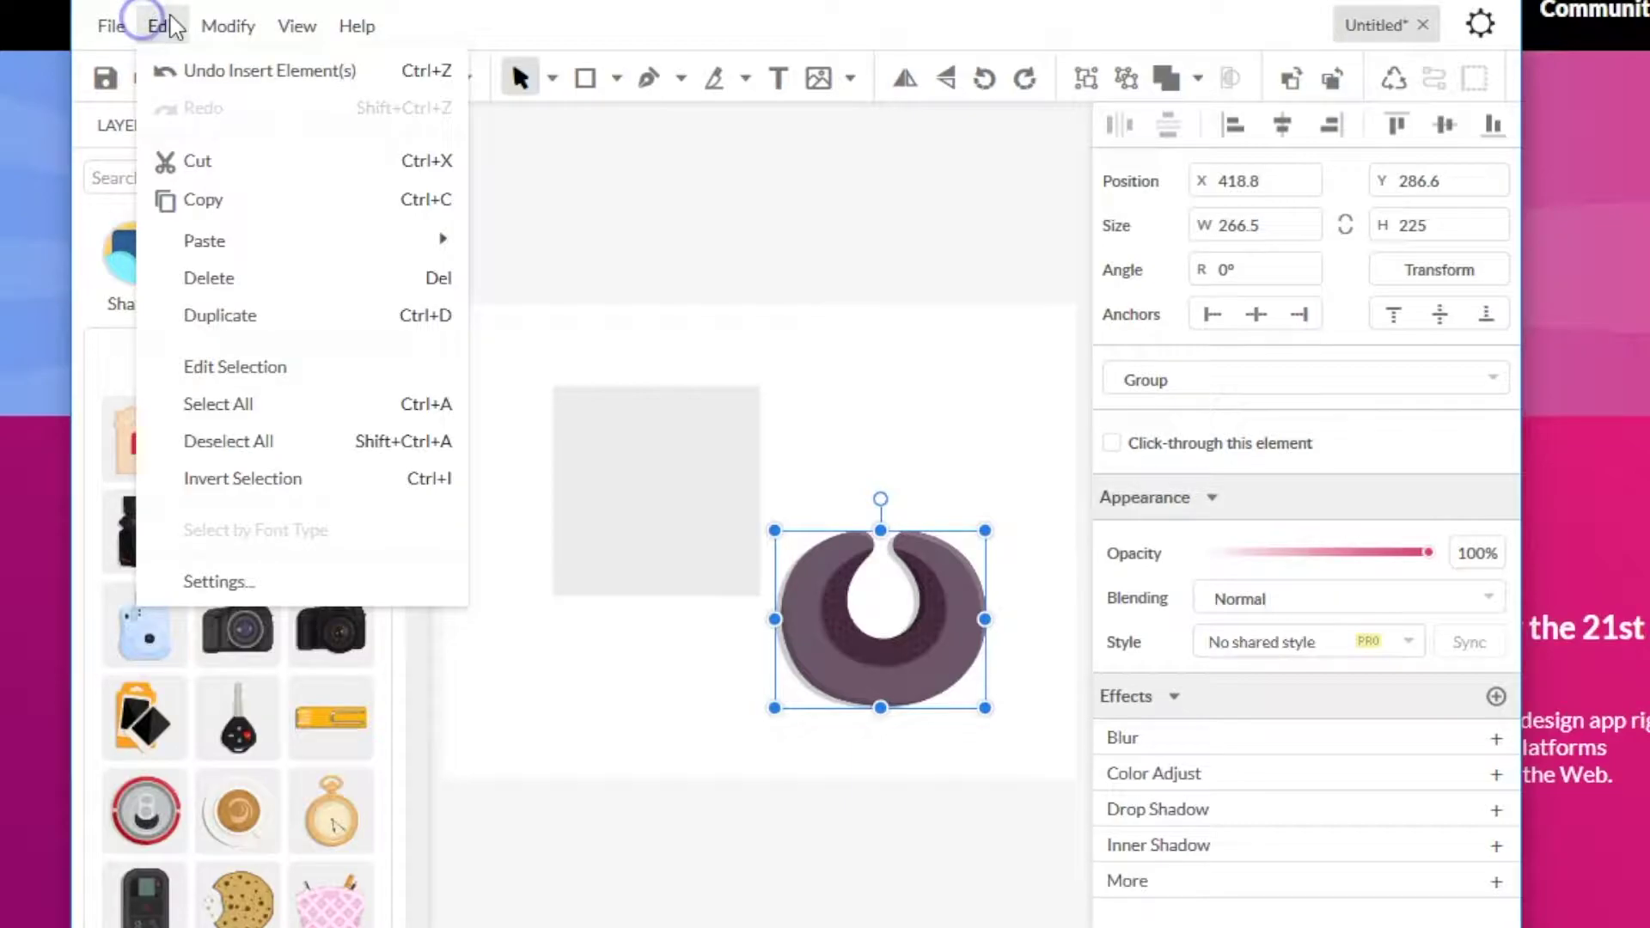
pyautogui.click(756, 14)
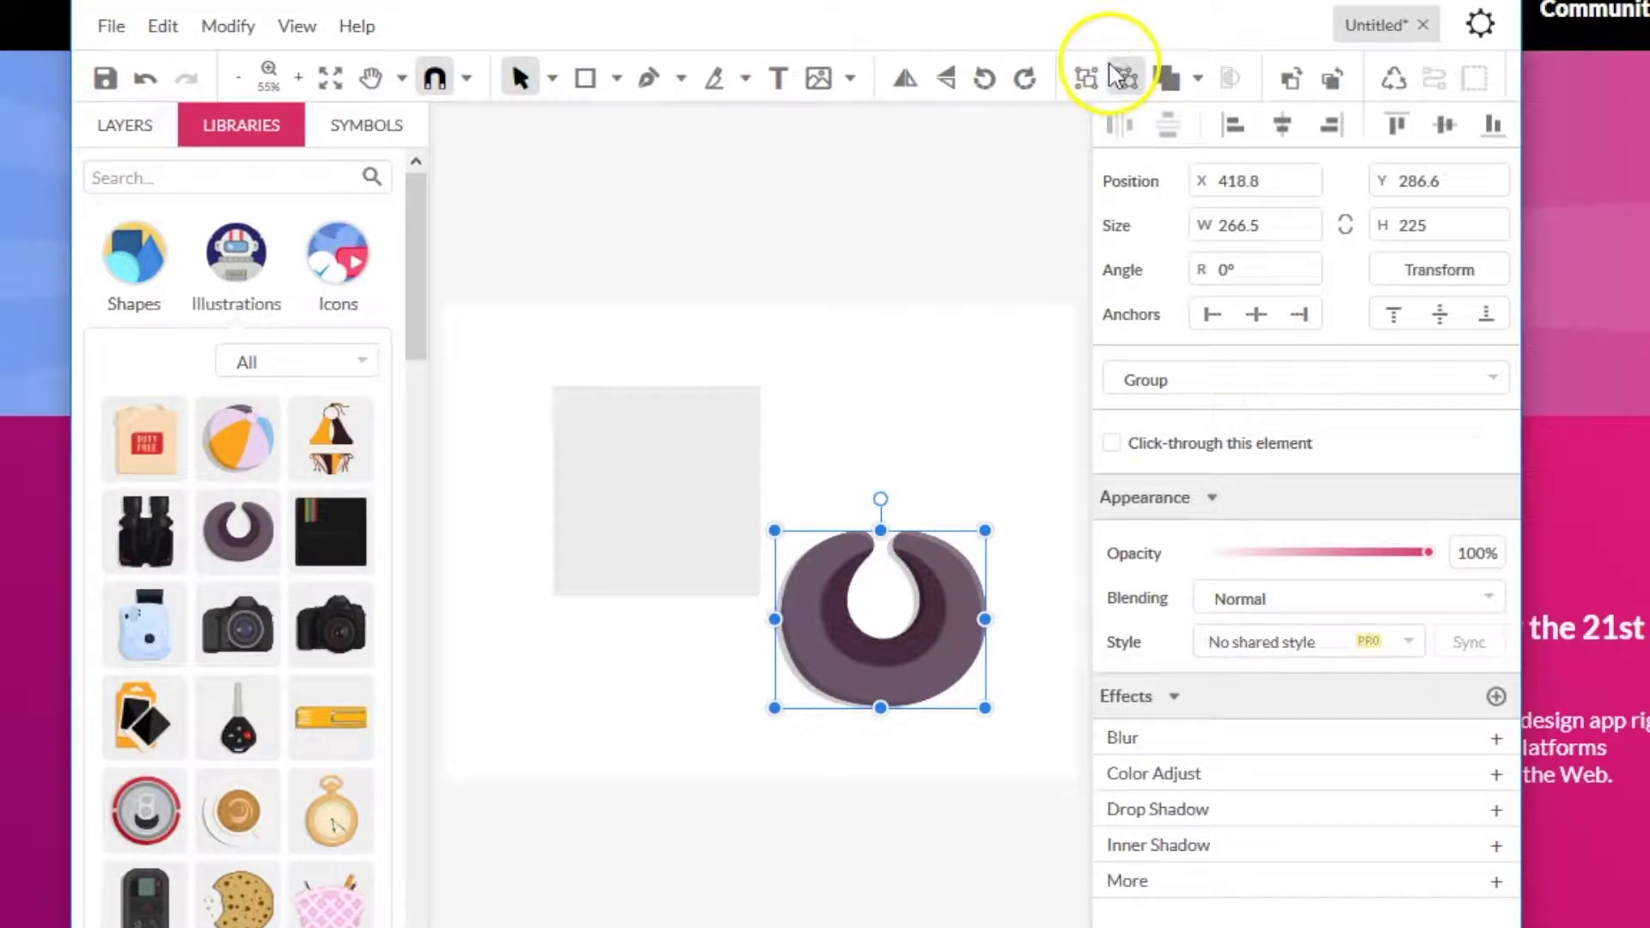
# Combine the ungrouped pieces of the neck pillow into a union compound shape and rotate it counterclockwise
pyautogui.click(1125, 78)
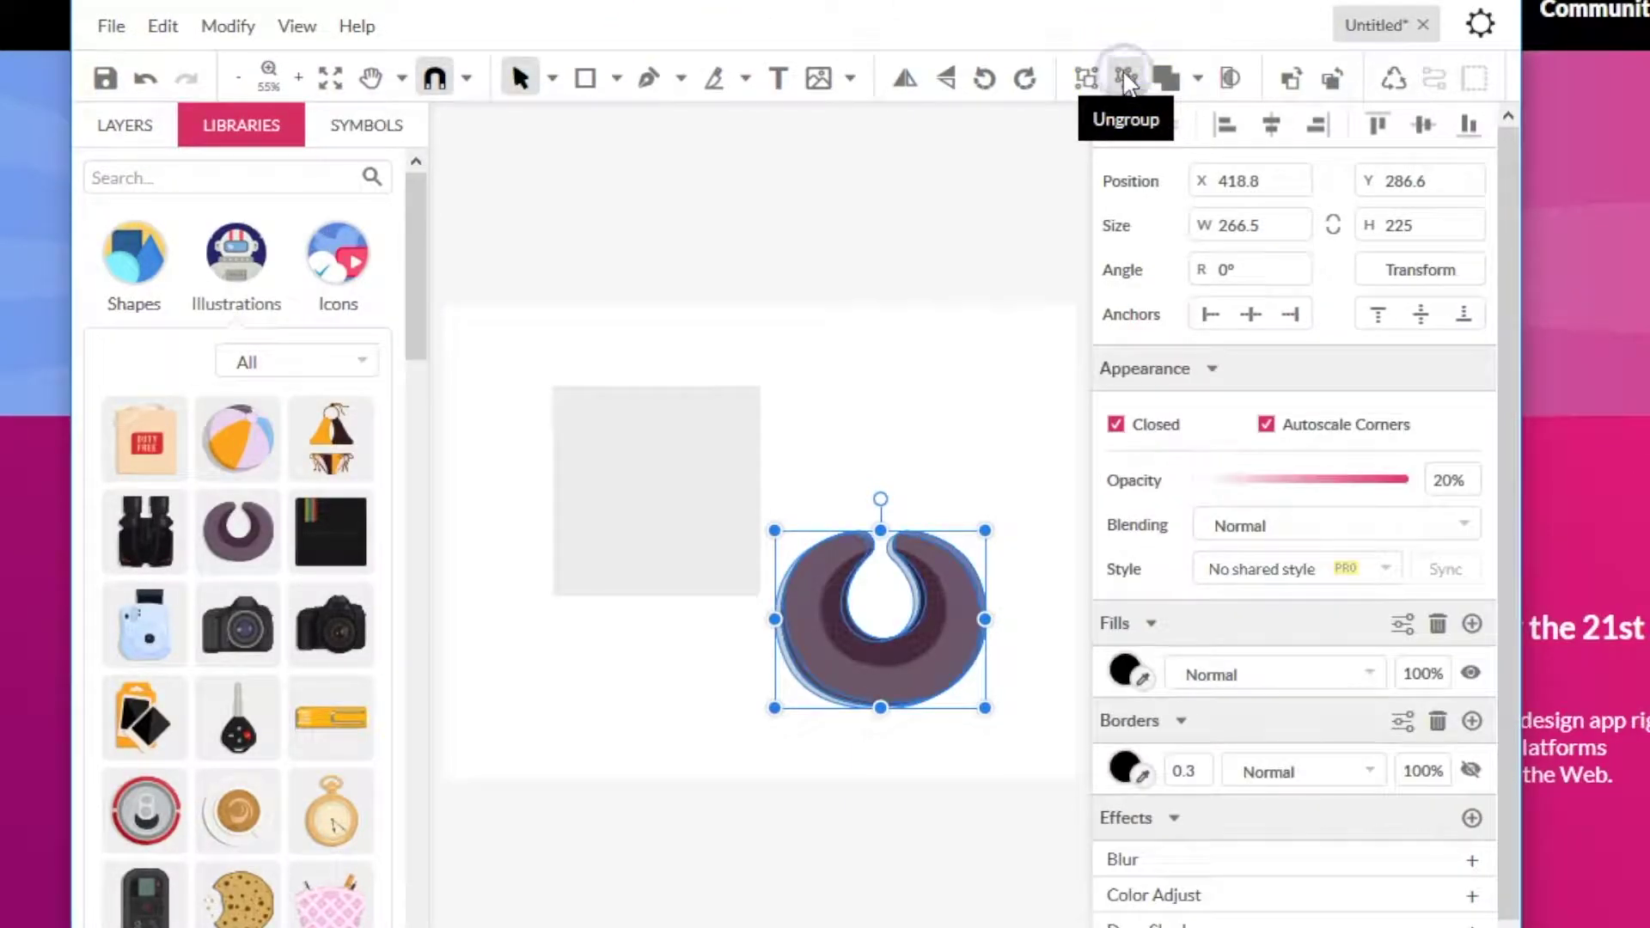
pyautogui.click(1166, 78)
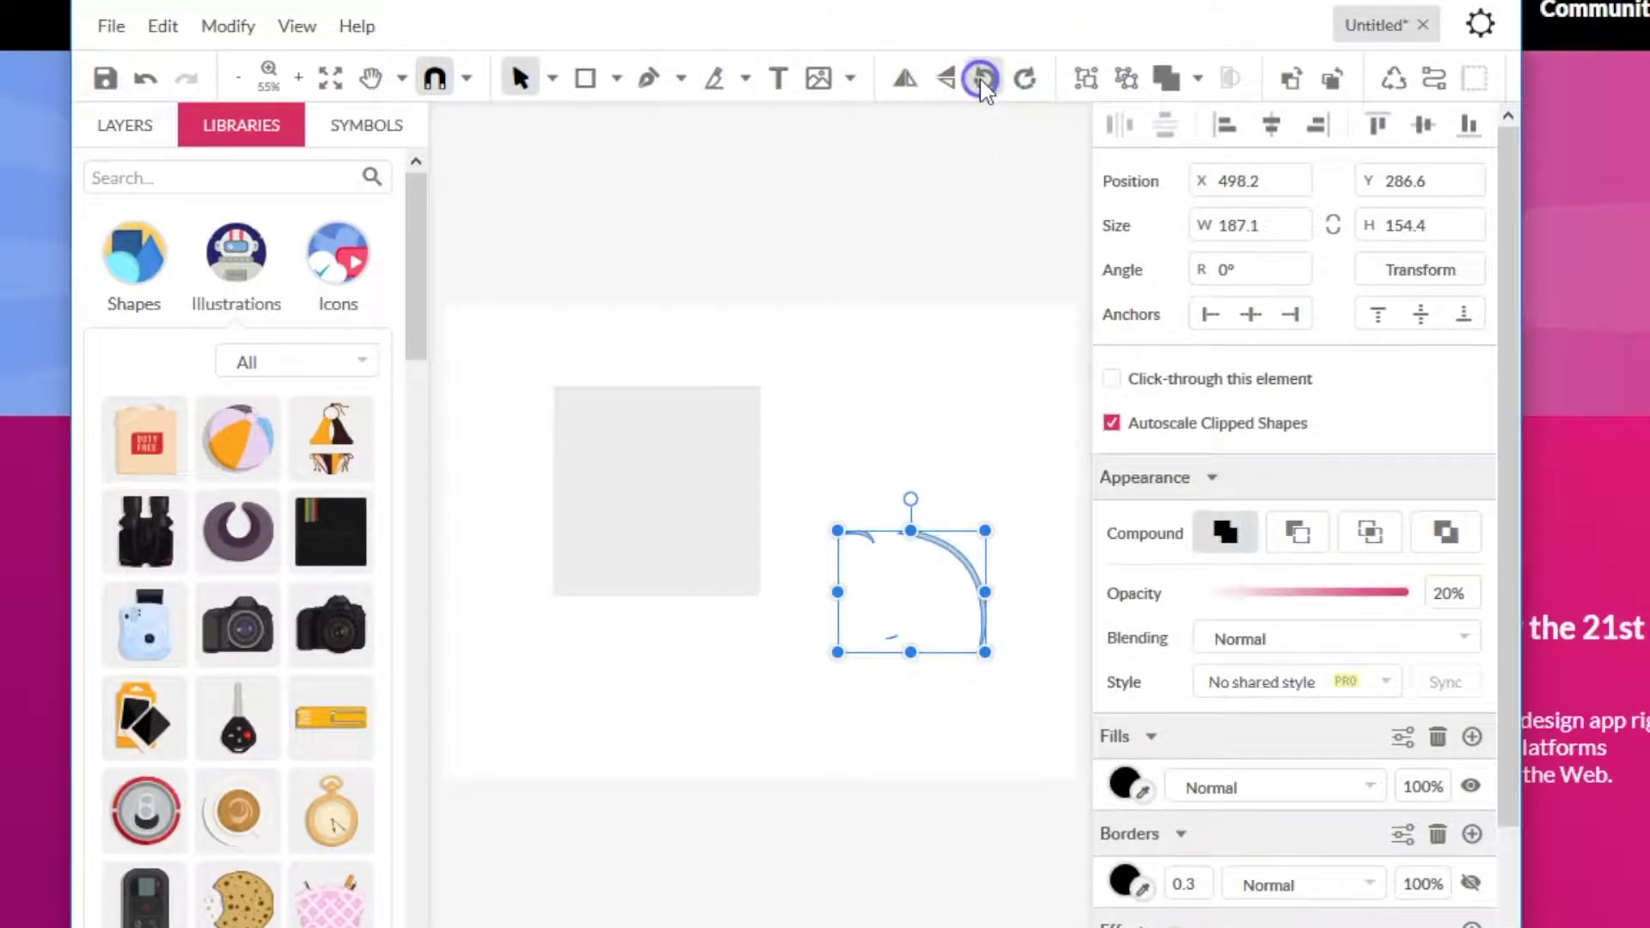
pyautogui.click(982, 80)
# Browse the Pictures folder for an image to import, and leave without choosing one
pyautogui.click(817, 80)
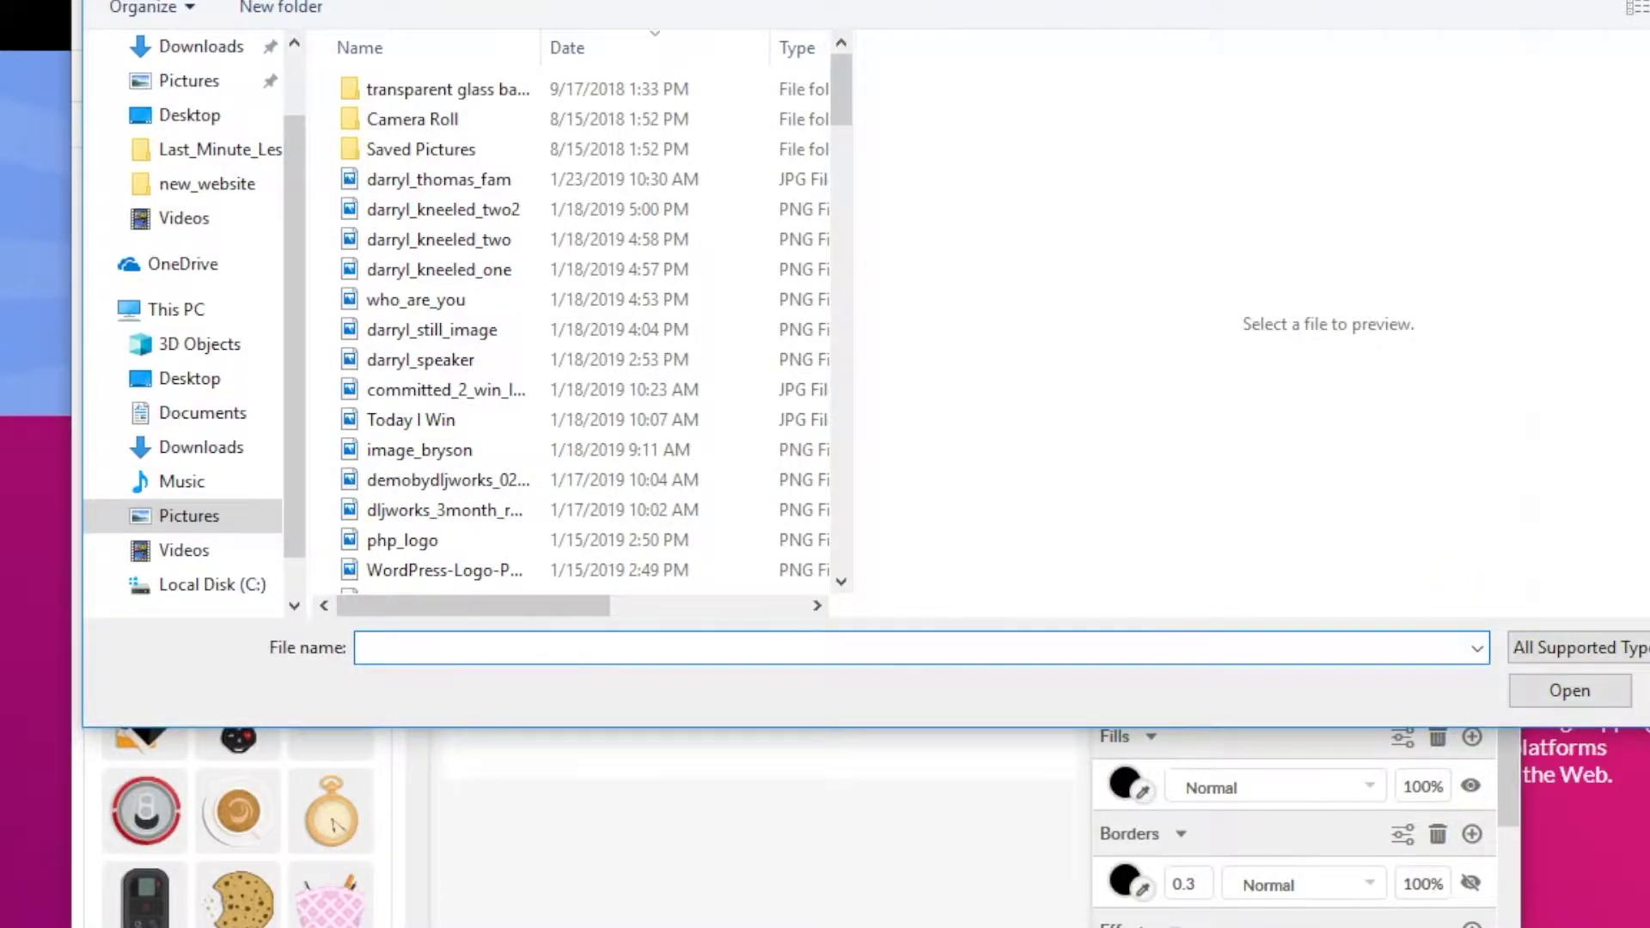
pyautogui.press('Escape')
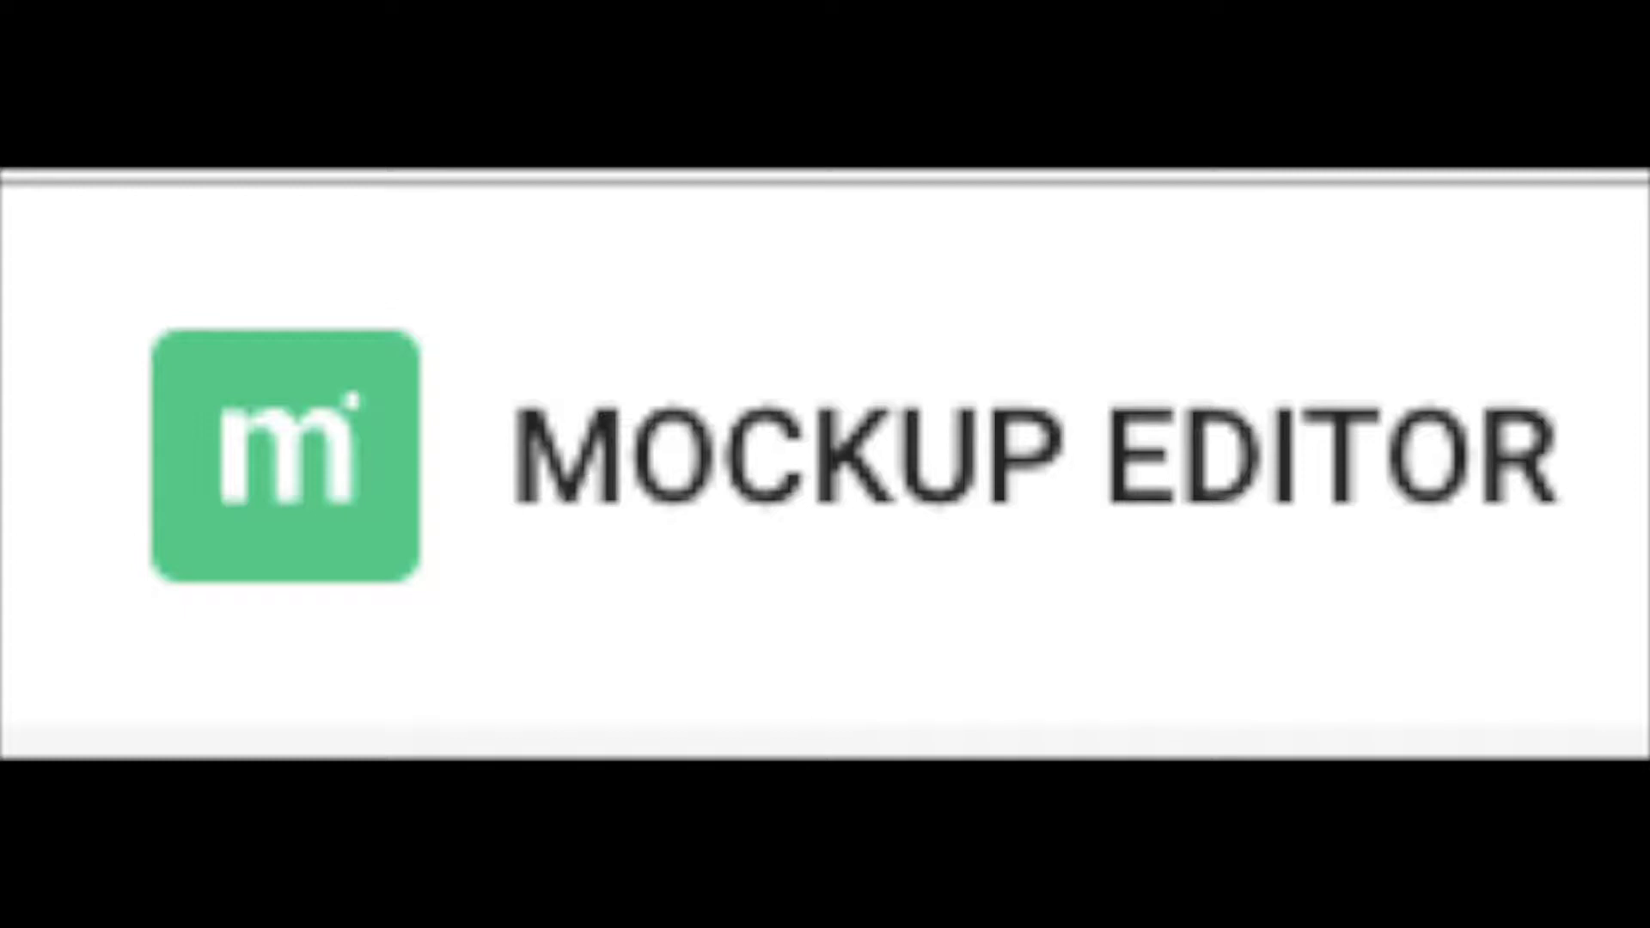
# Try out Mockup Editor at mockupeditor.com, starting from the Blank scene template
pyautogui.scroll(3, 479, 412)
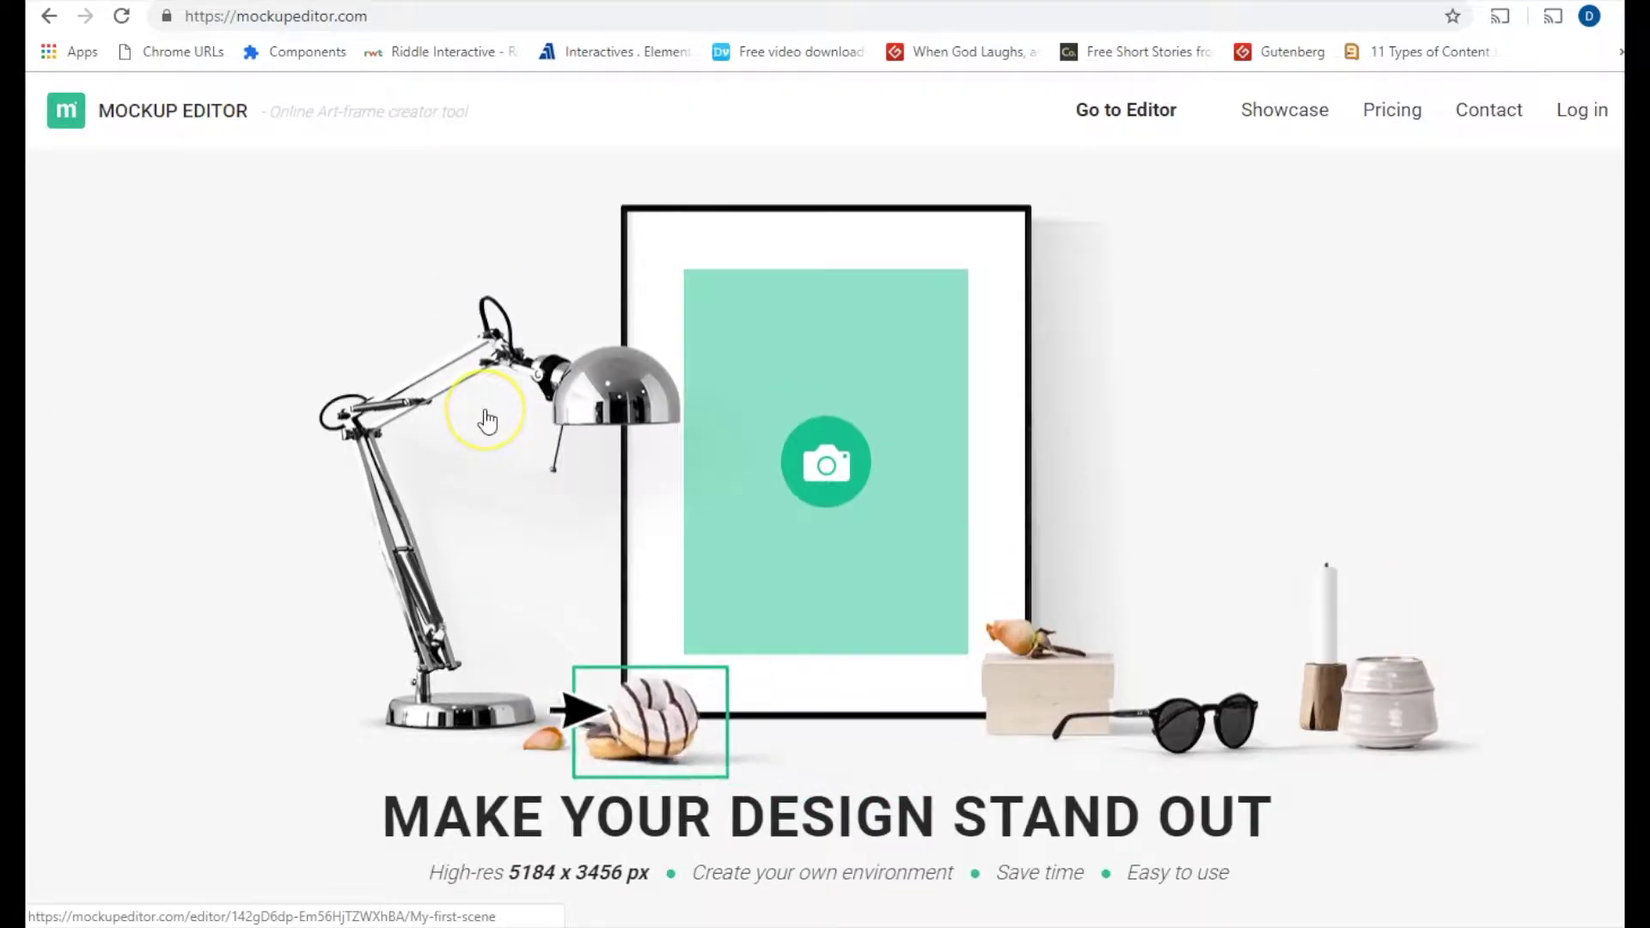
pyautogui.scroll(-3, 479, 412)
pyautogui.scroll(4, 1092, 582)
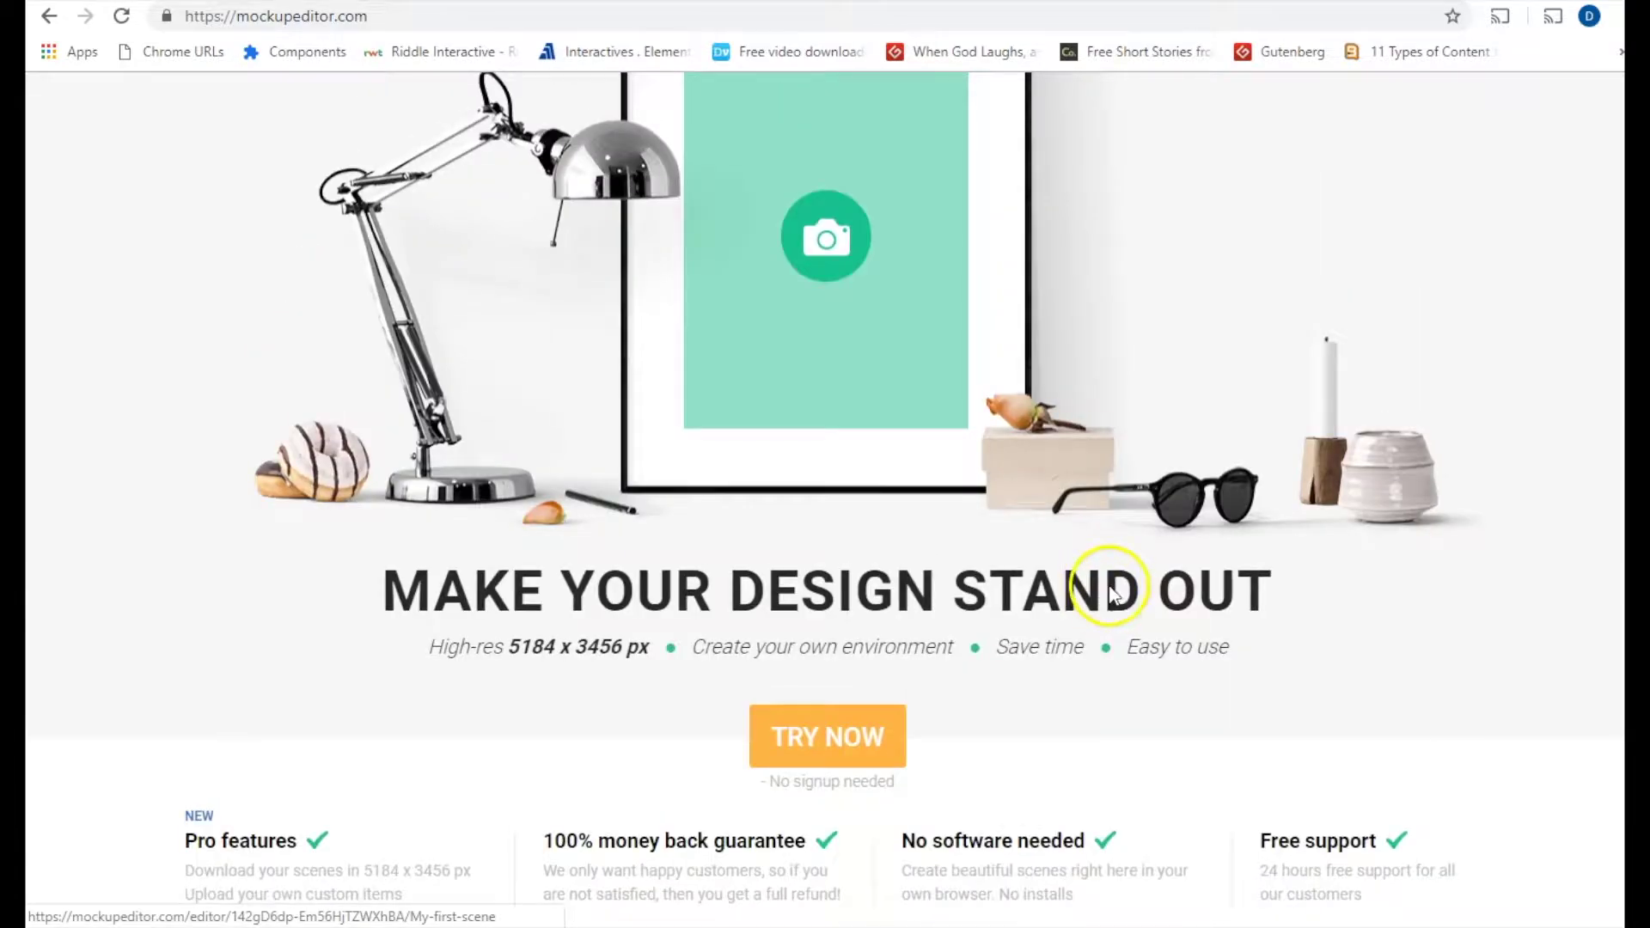
pyautogui.scroll(-3, 1162, 602)
pyautogui.click(828, 727)
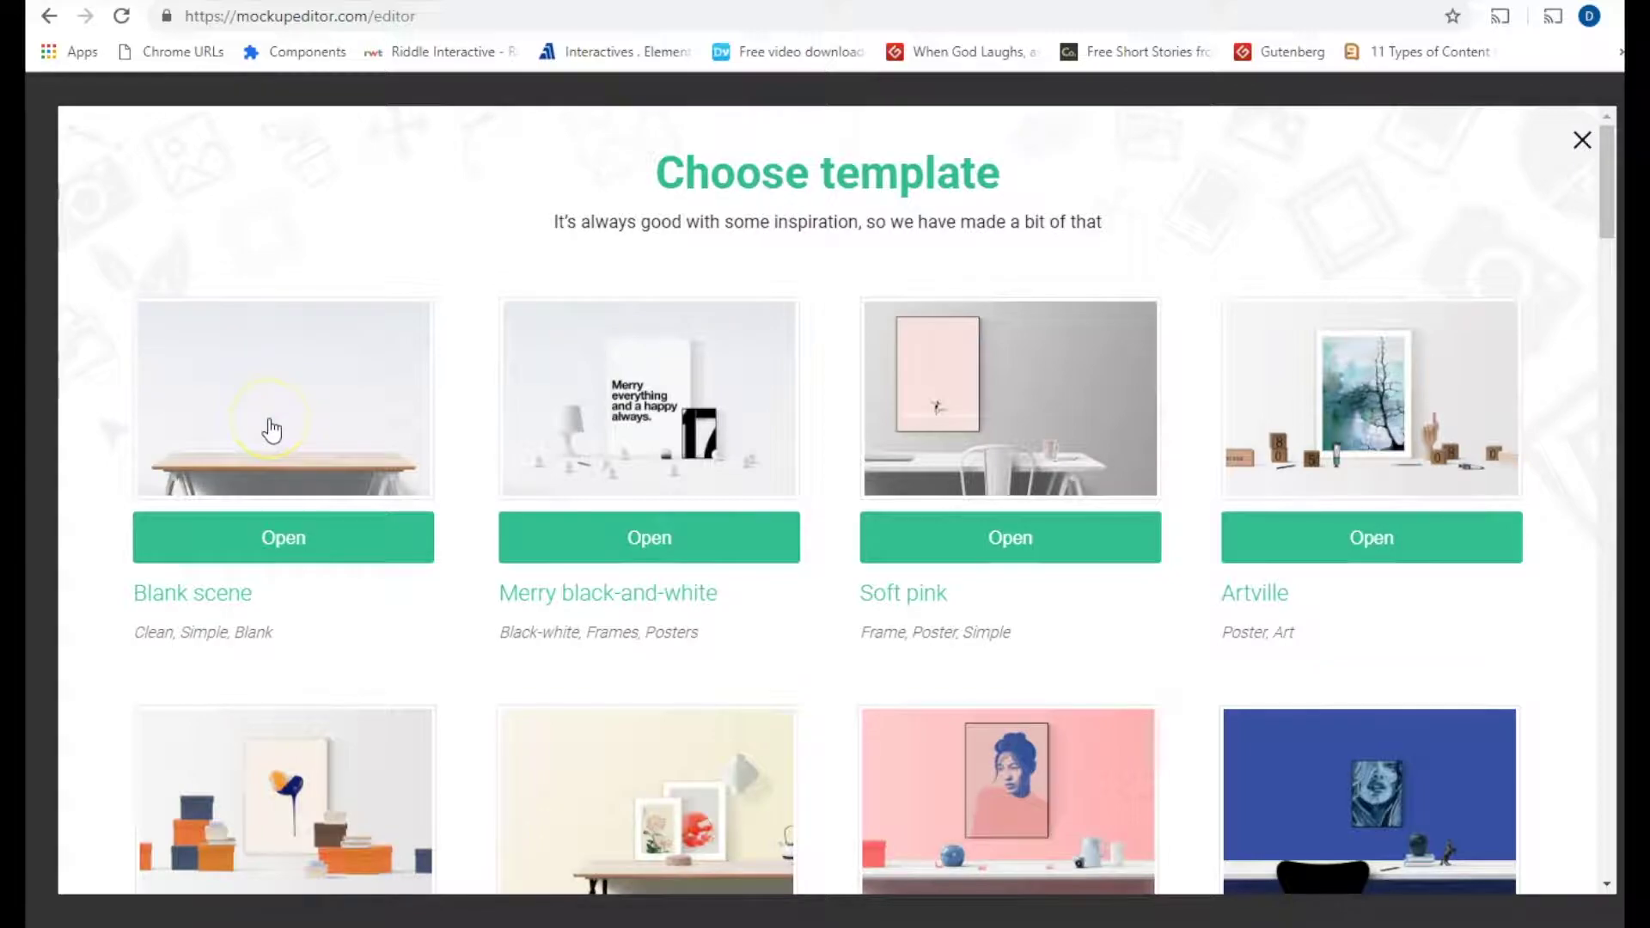
pyautogui.click(292, 528)
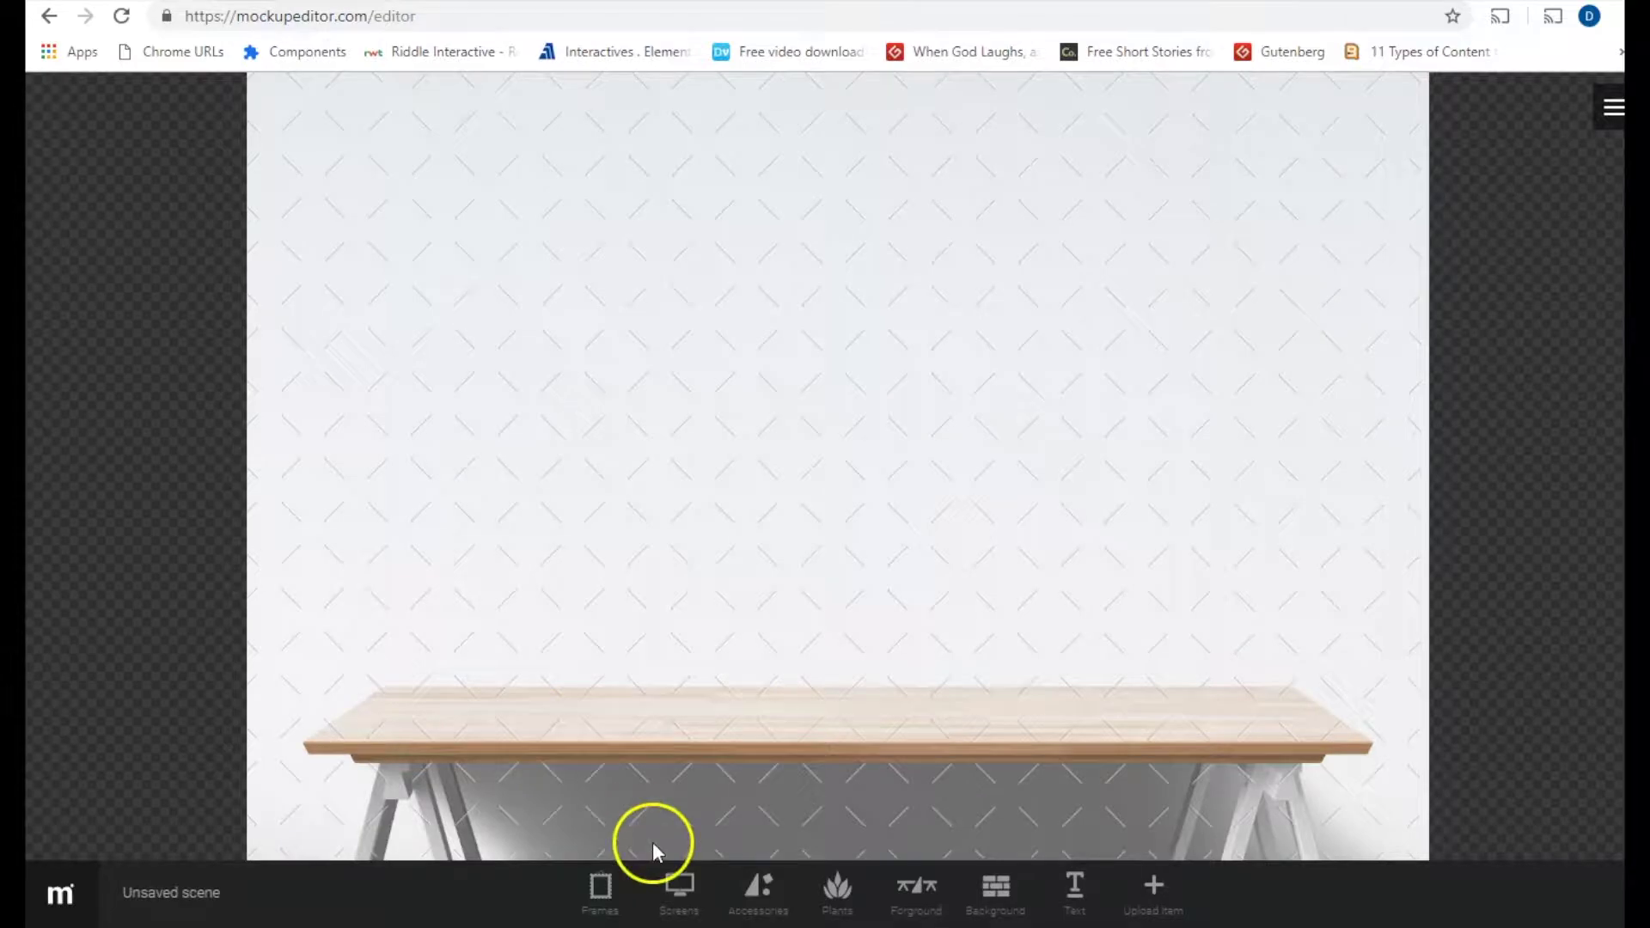
# Add a PC screen to the scene and stand it in the middle of the wooden table
pyautogui.click(678, 889)
pyautogui.click(582, 330)
pyautogui.click(746, 336)
pyautogui.moveTo(756, 405); pyautogui.dragTo(914, 591)
pyautogui.click(1145, 508)
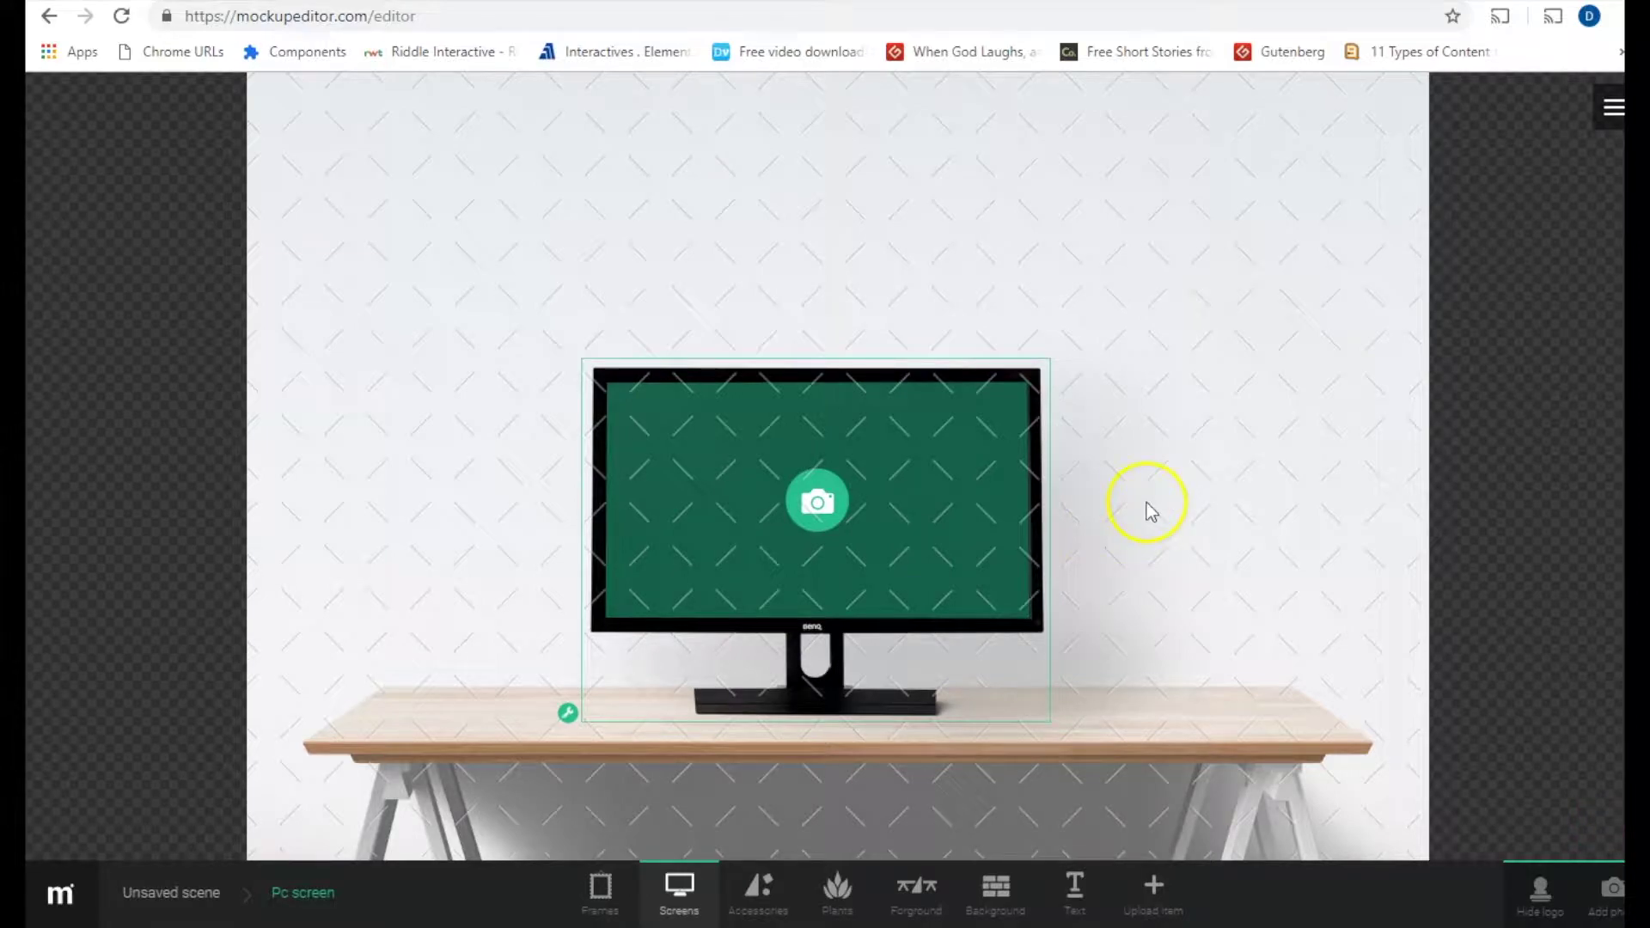
# Add the Rose head 1 plant and place it on the table just left of the monitor's base
pyautogui.click(709, 842)
pyautogui.click(836, 889)
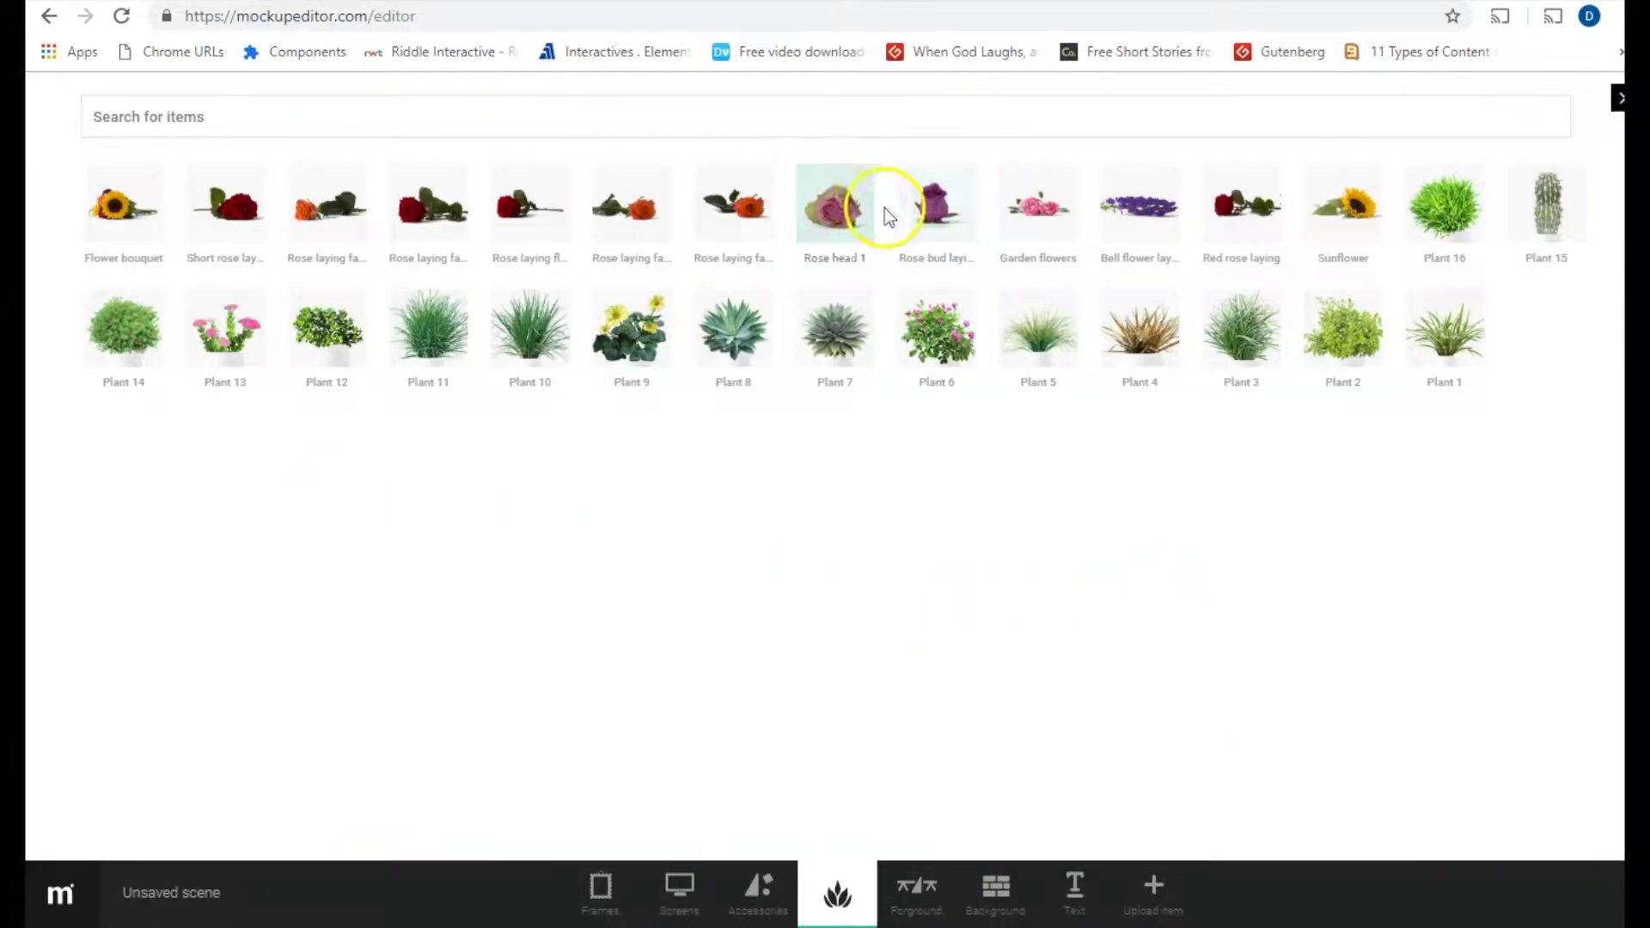
pyautogui.click(846, 202)
pyautogui.moveTo(853, 702); pyautogui.dragTo(612, 702)
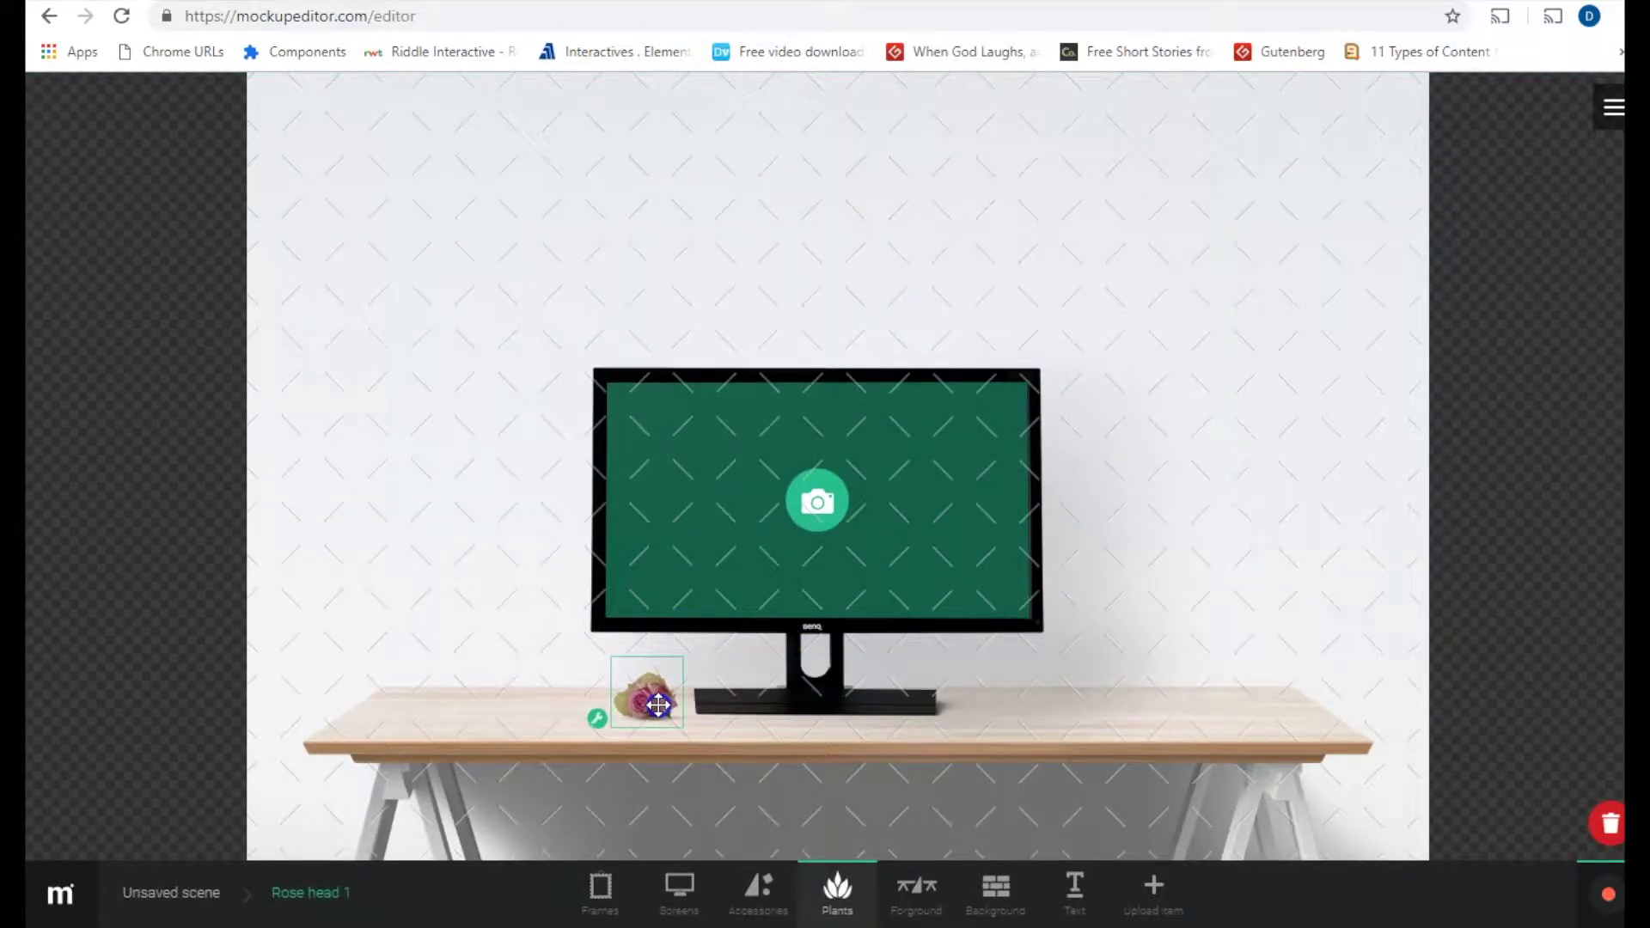
# Add a text string reading "Hi," followed by a first name and a period, and centre it above the monitor
pyautogui.click(995, 889)
pyautogui.click(1074, 889)
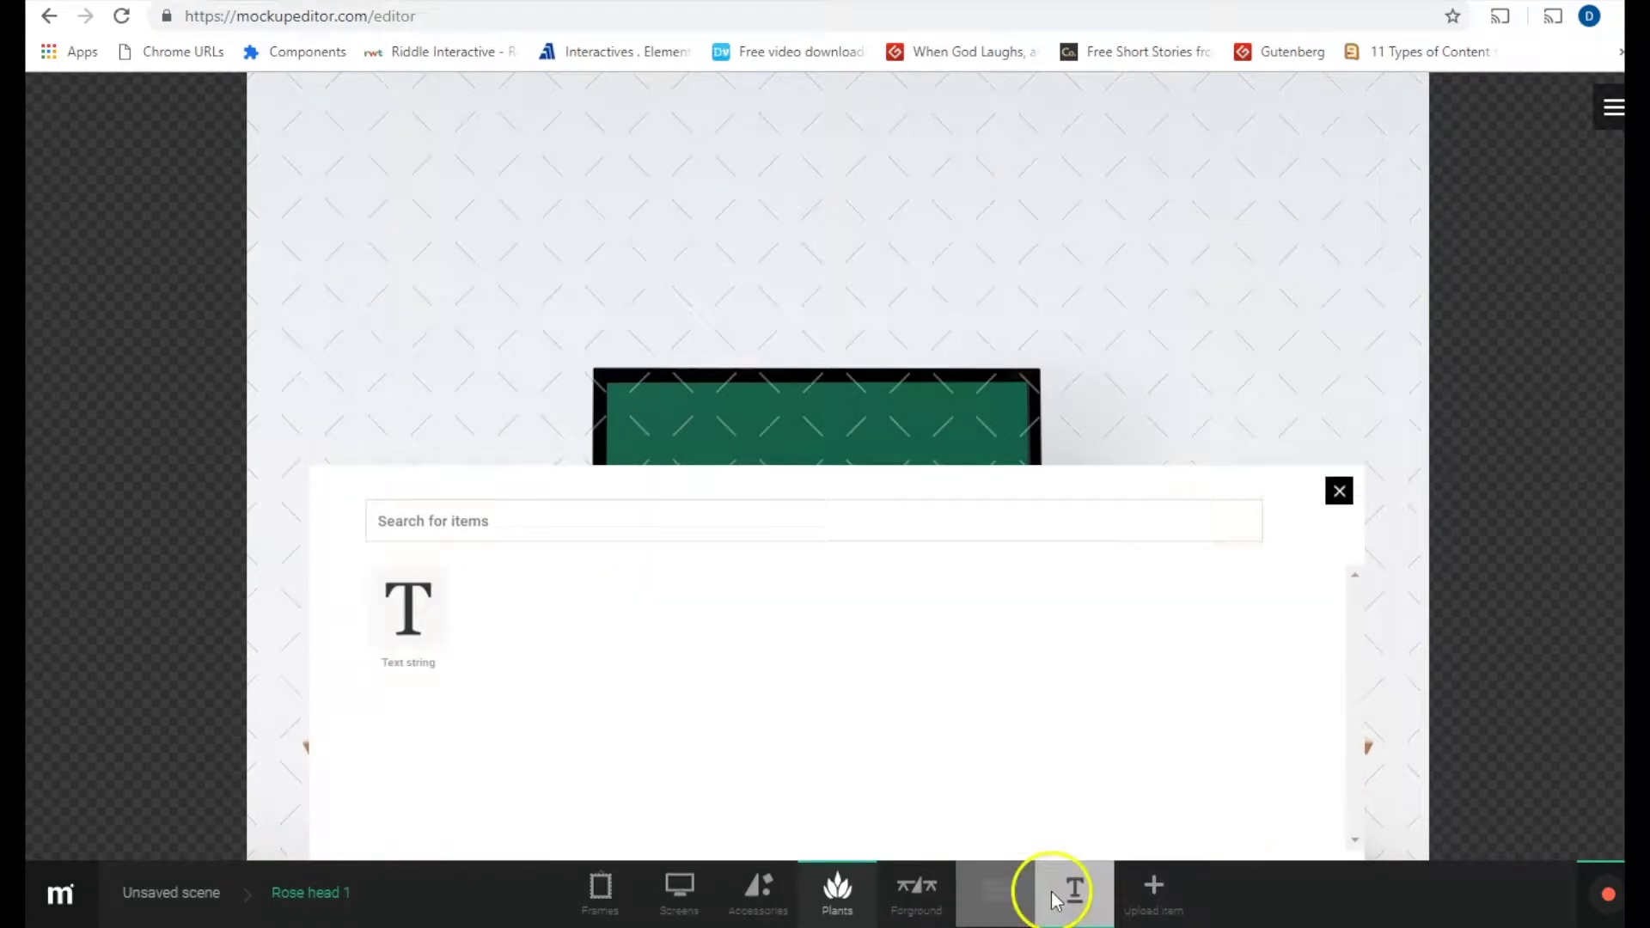
pyautogui.click(1068, 891)
pyautogui.moveTo(151, 254); pyautogui.dragTo(559, 203)
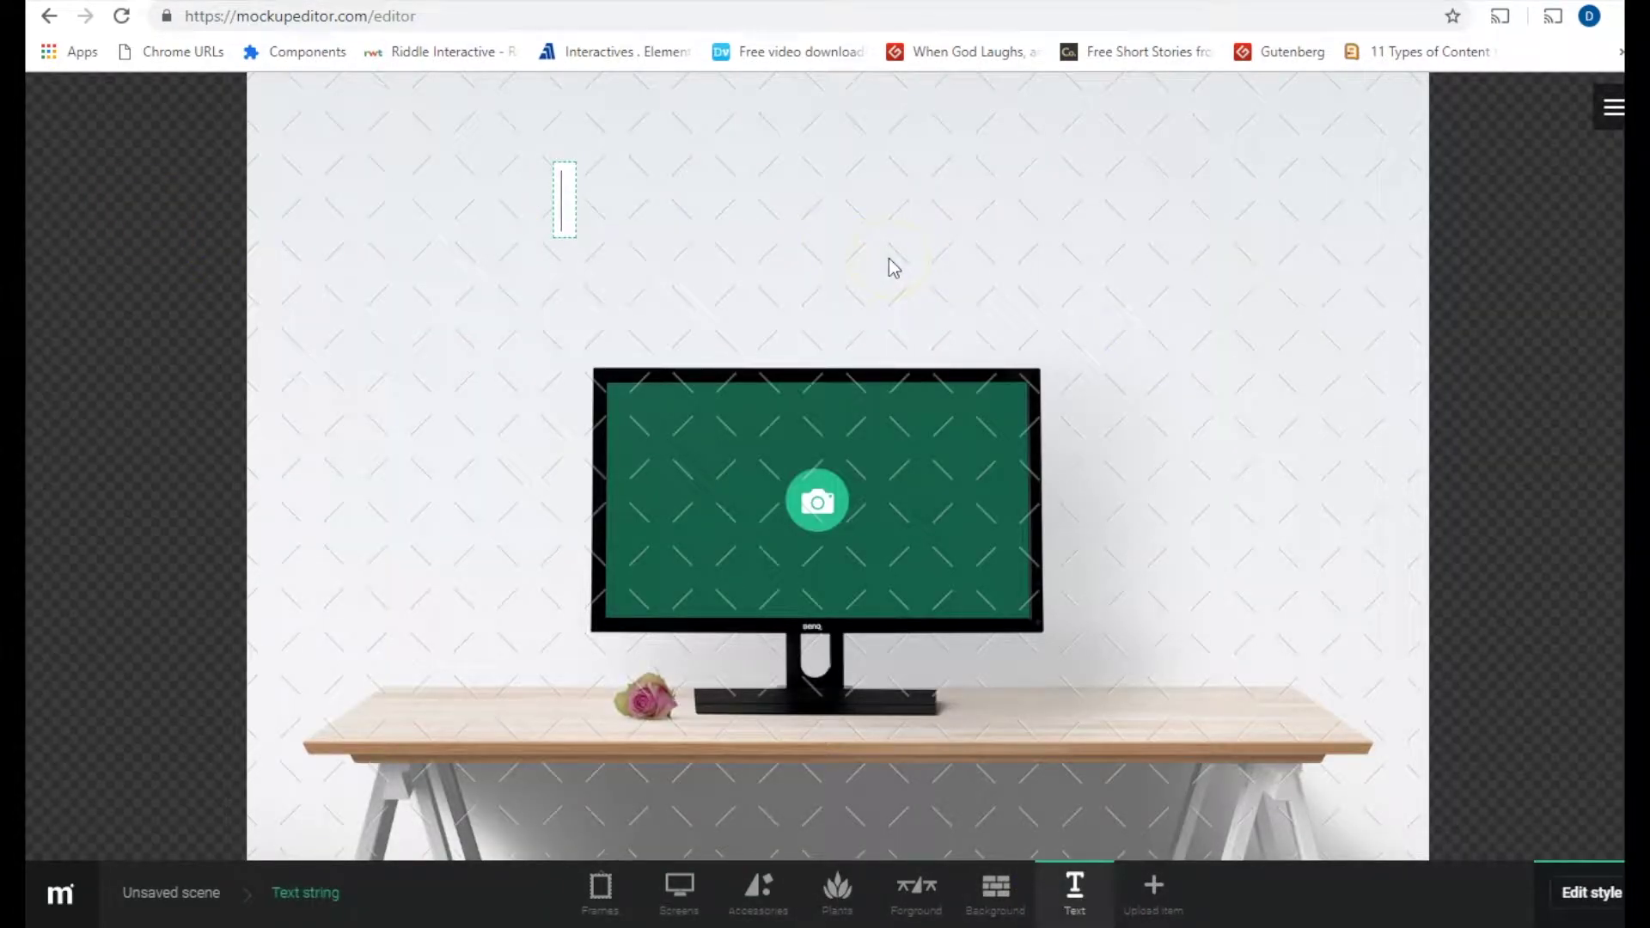
pyautogui.write('Hi, Bo')
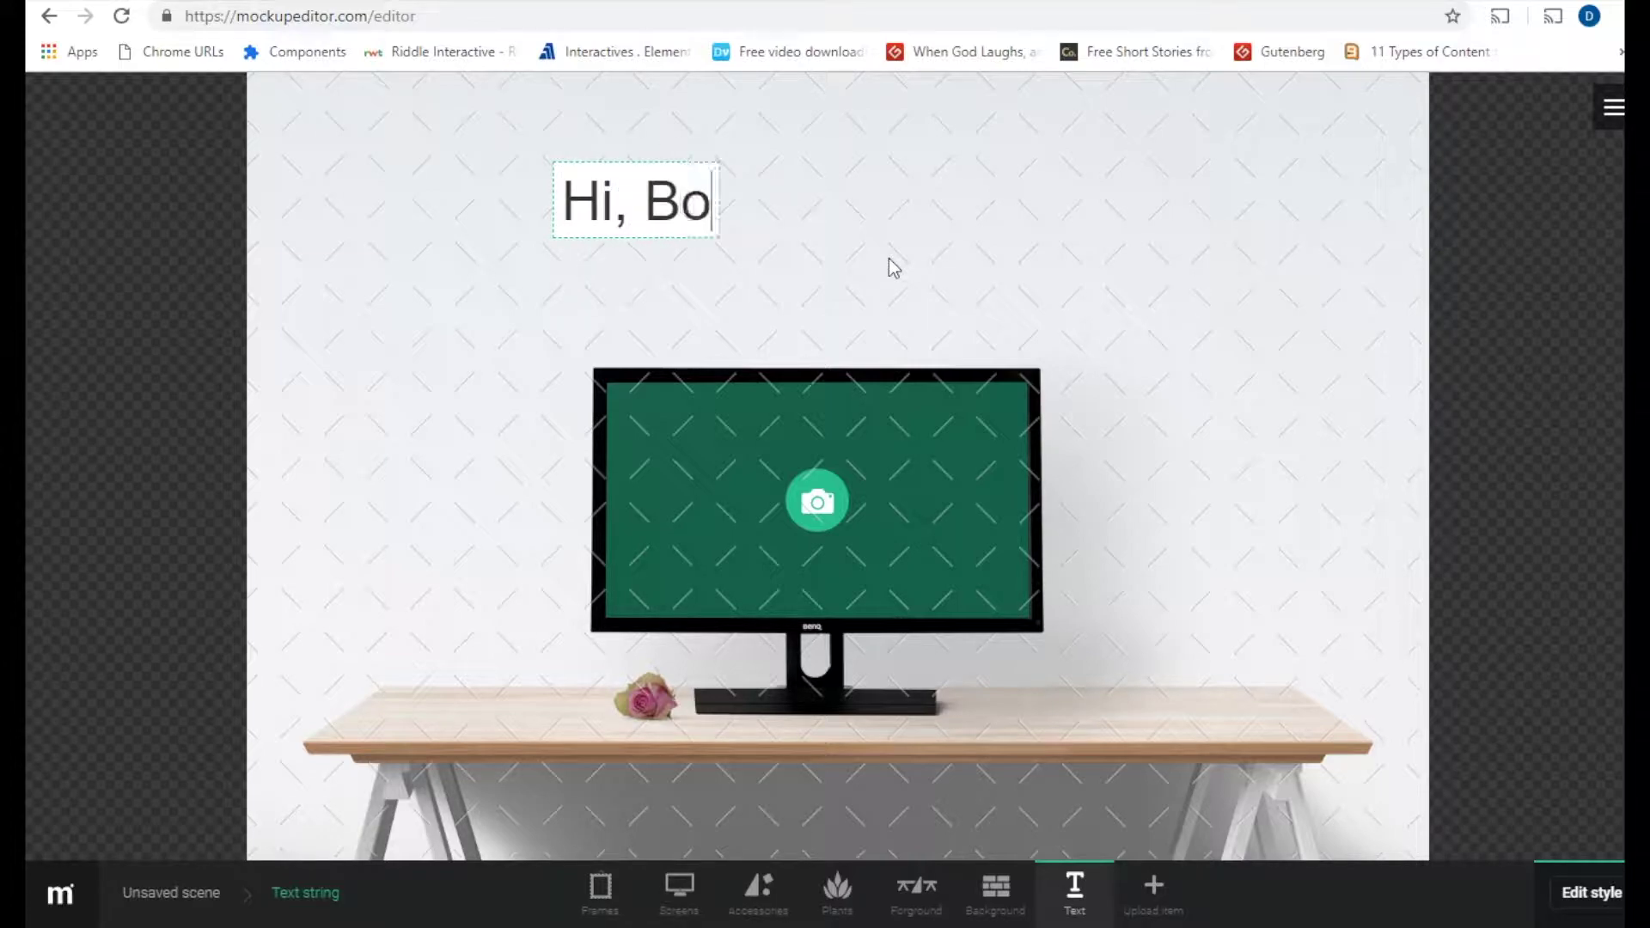
pyautogui.write('b.')
pyautogui.press('Return')
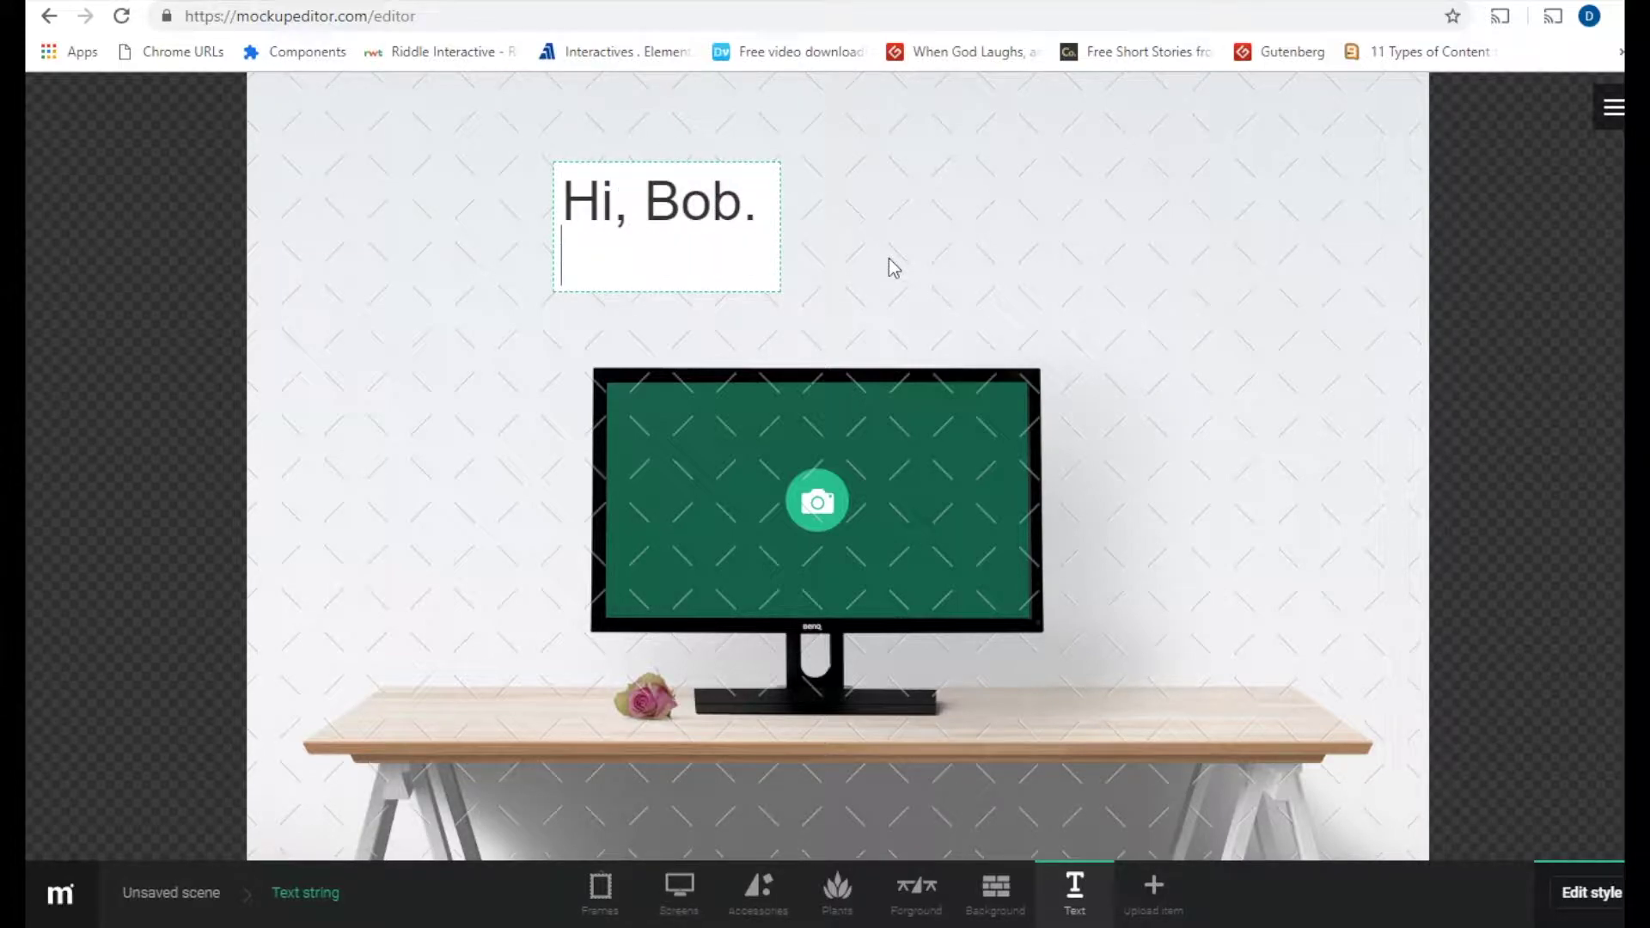
pyautogui.press('BackSpace')
pyautogui.click(889, 258)
pyautogui.click(654, 180)
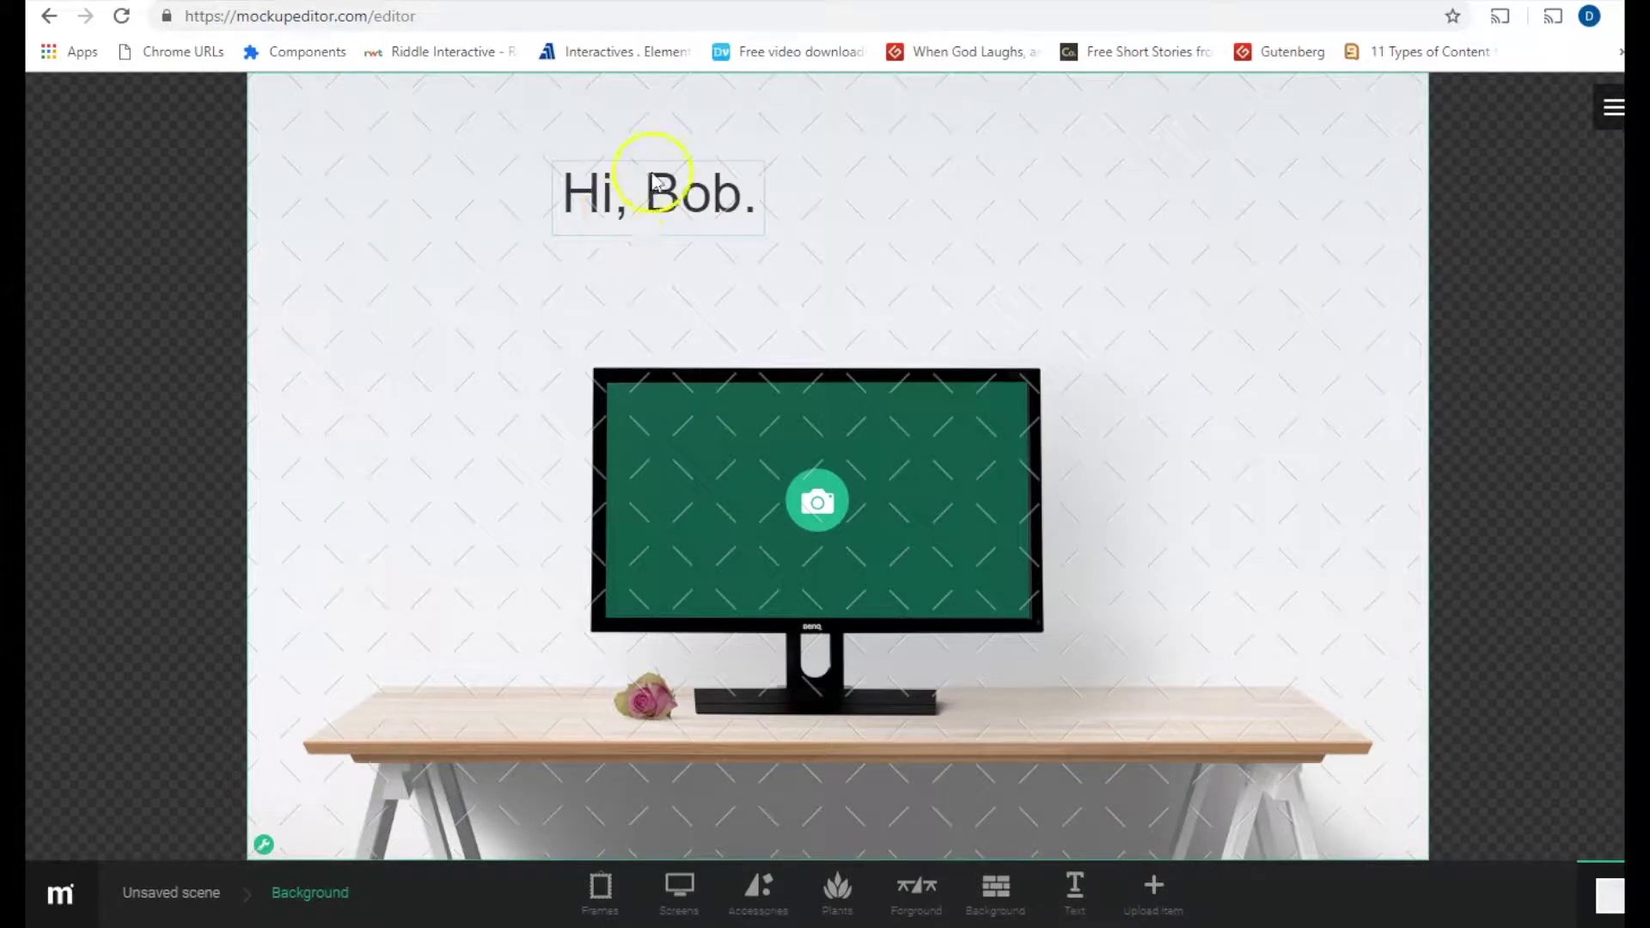
pyautogui.moveTo(655, 181); pyautogui.dragTo(813, 285)
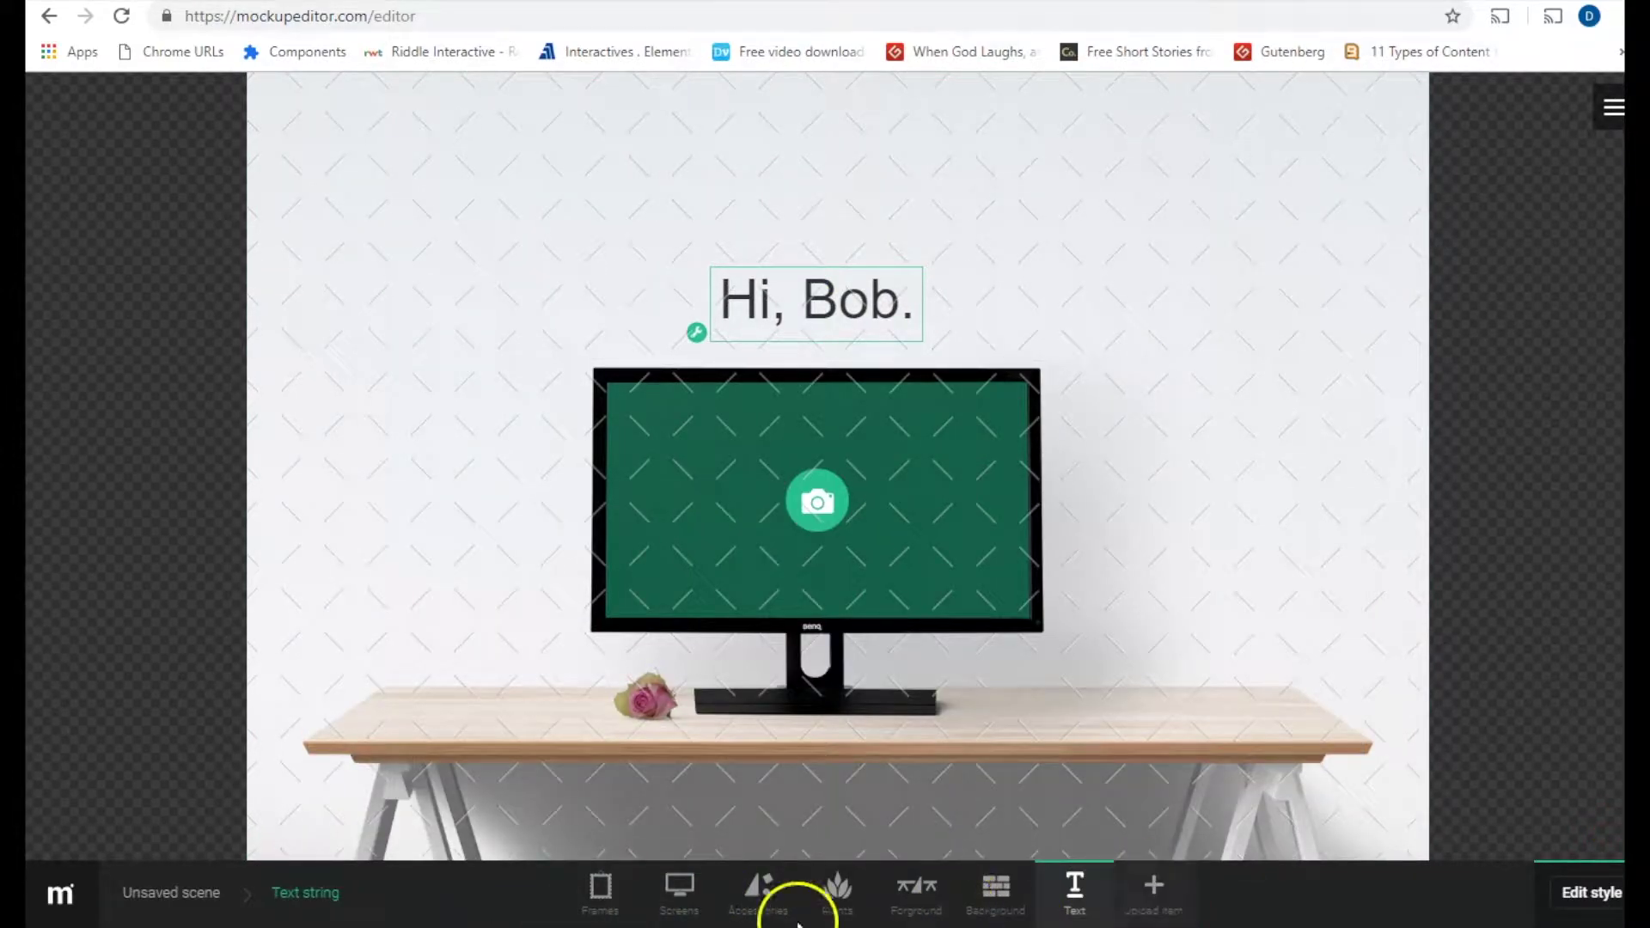
# Look through the available screen items and the custom item upload option, dismissing the account login form
pyautogui.moveTo(672, 890)
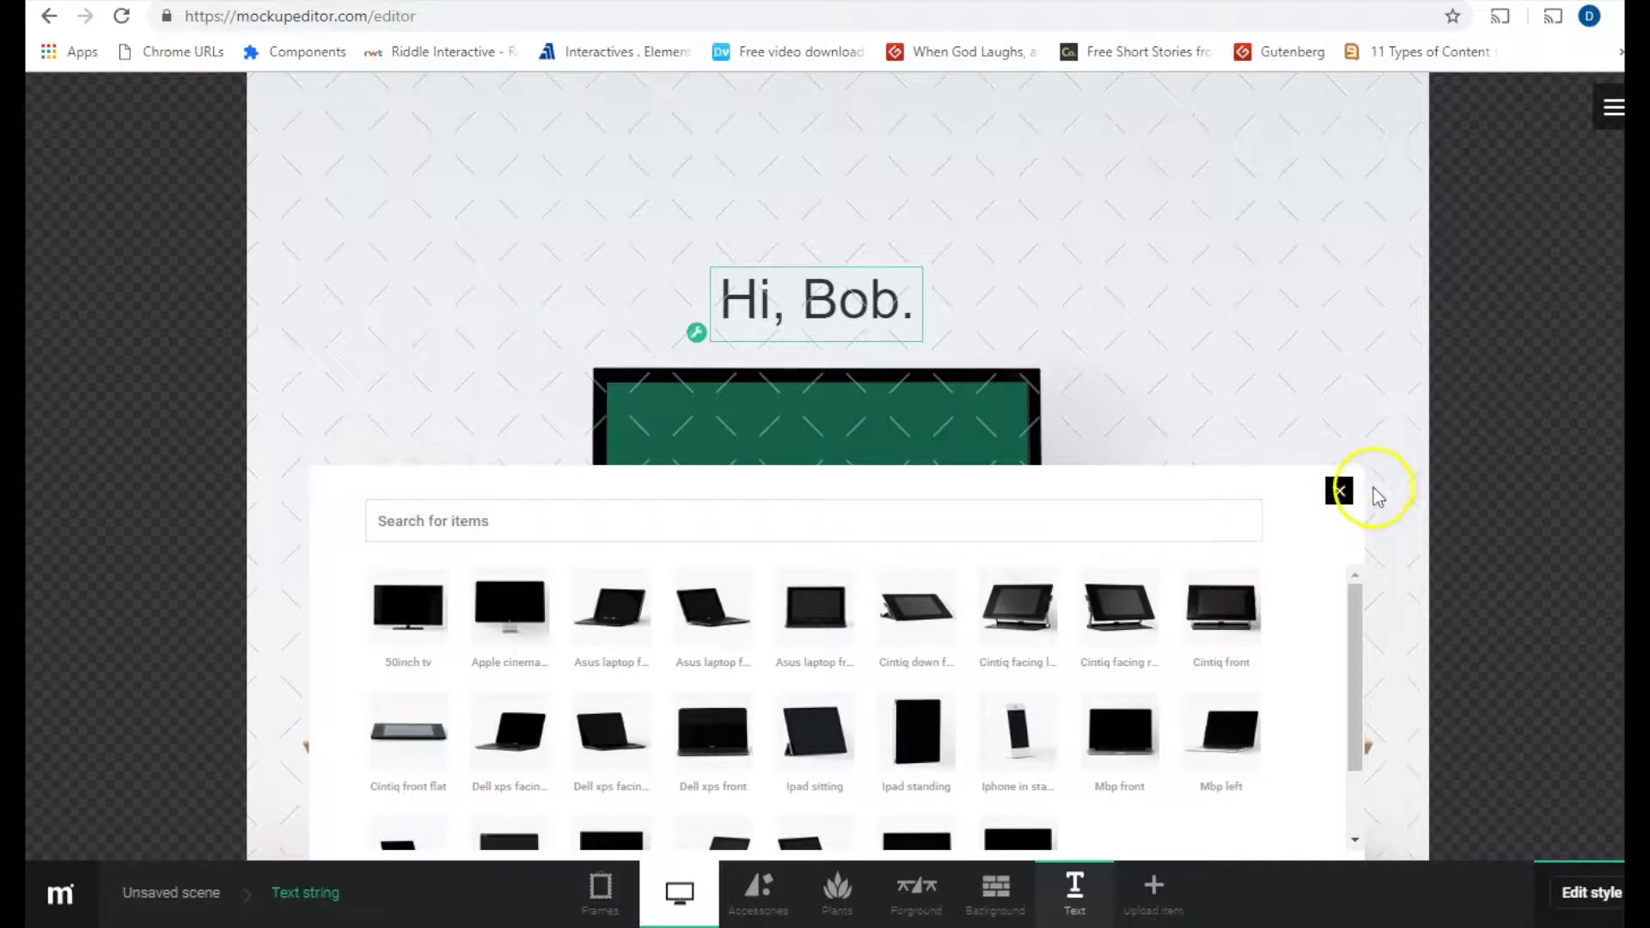
pyautogui.click(1346, 495)
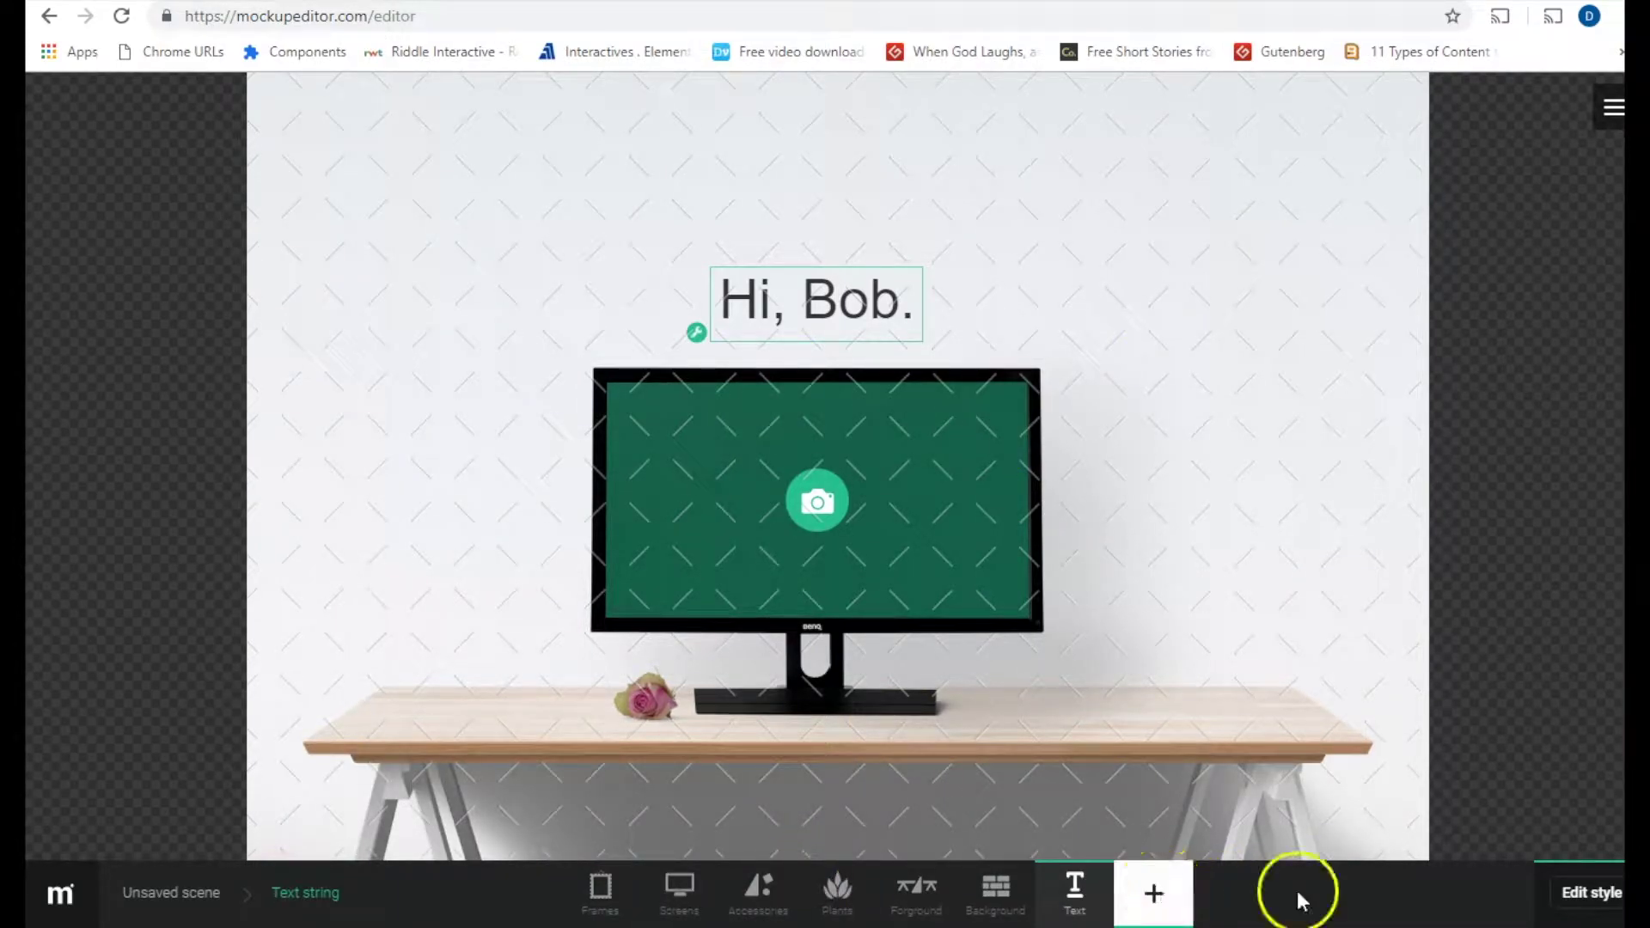
pyautogui.click(1157, 896)
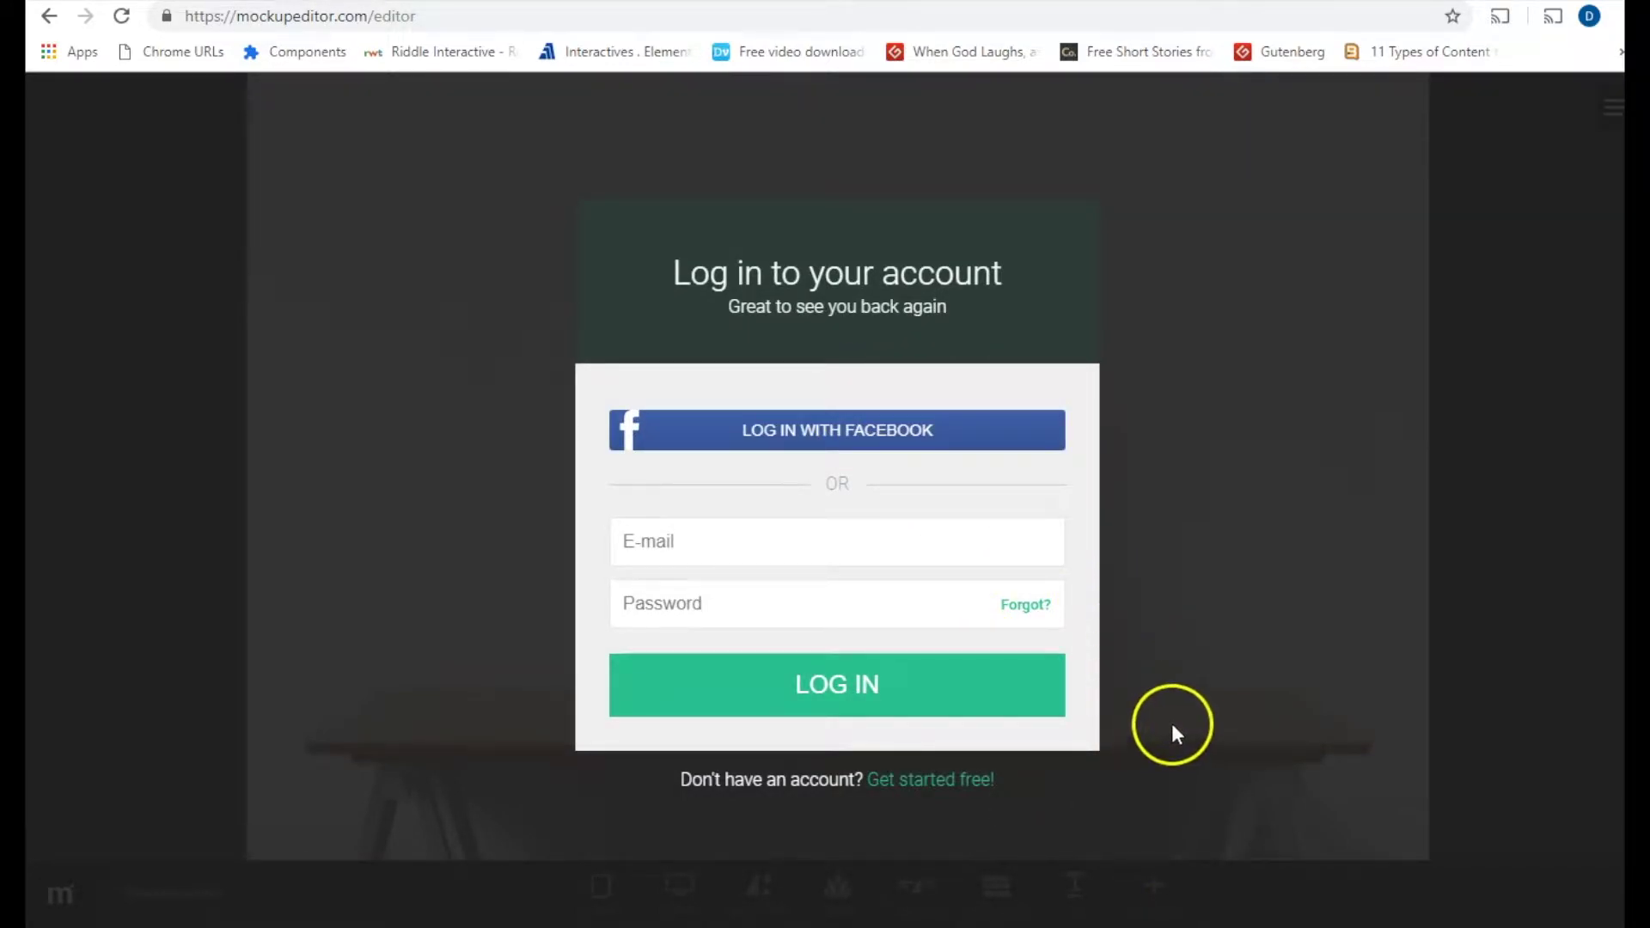
pyautogui.click(1134, 765)
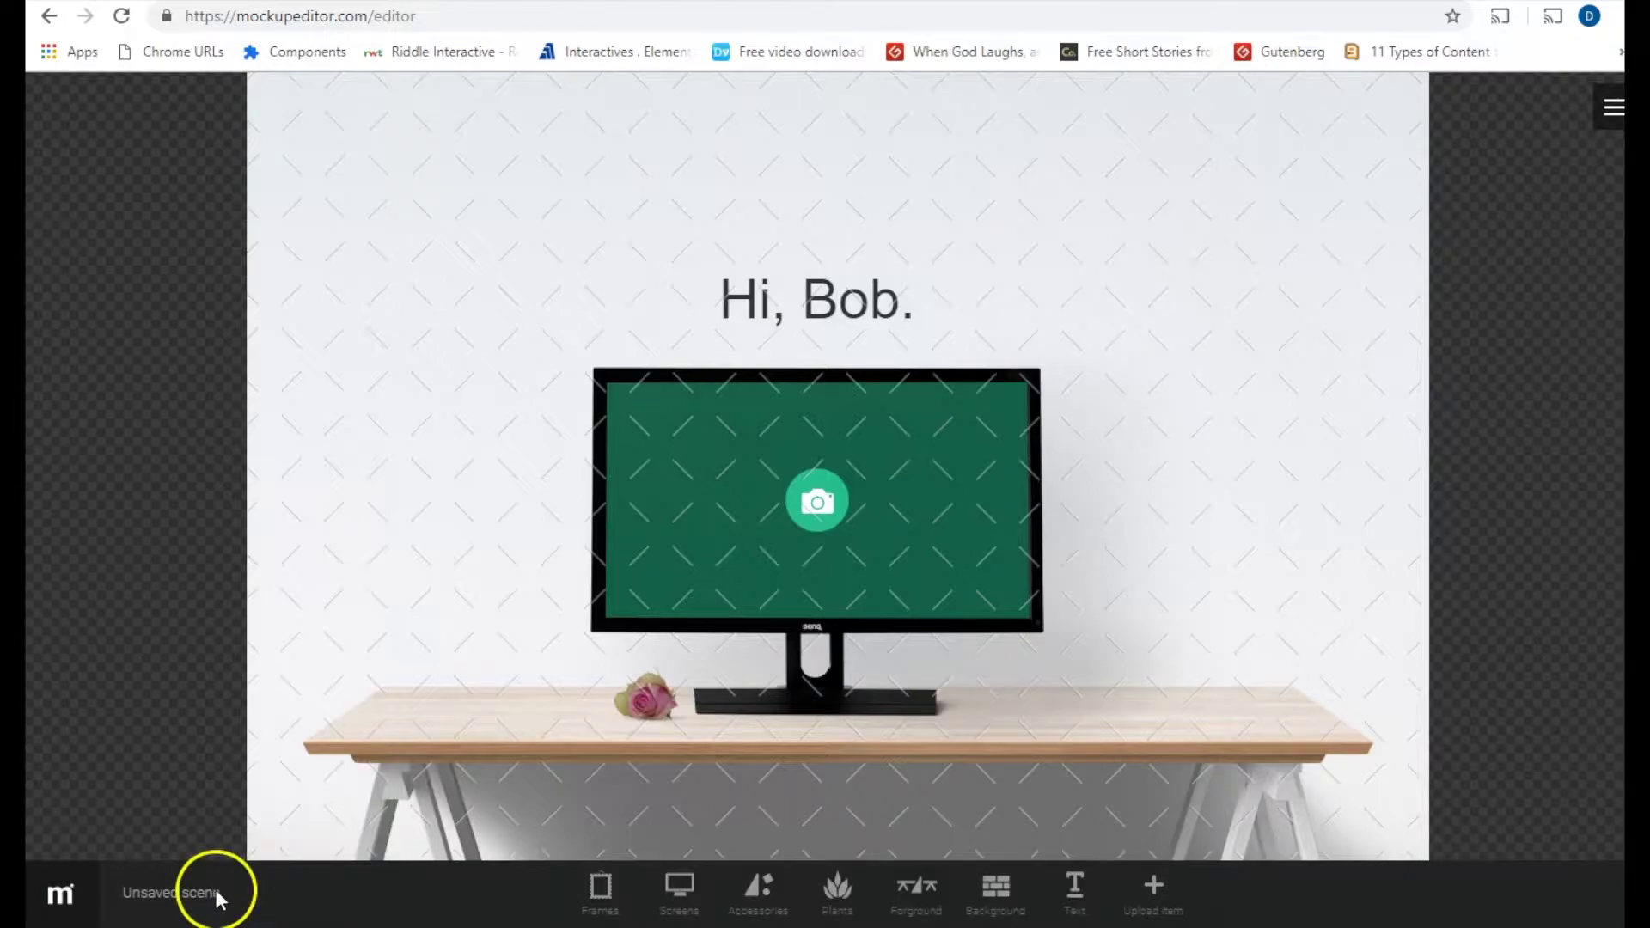
pyautogui.click(916, 889)
pyautogui.click(1030, 897)
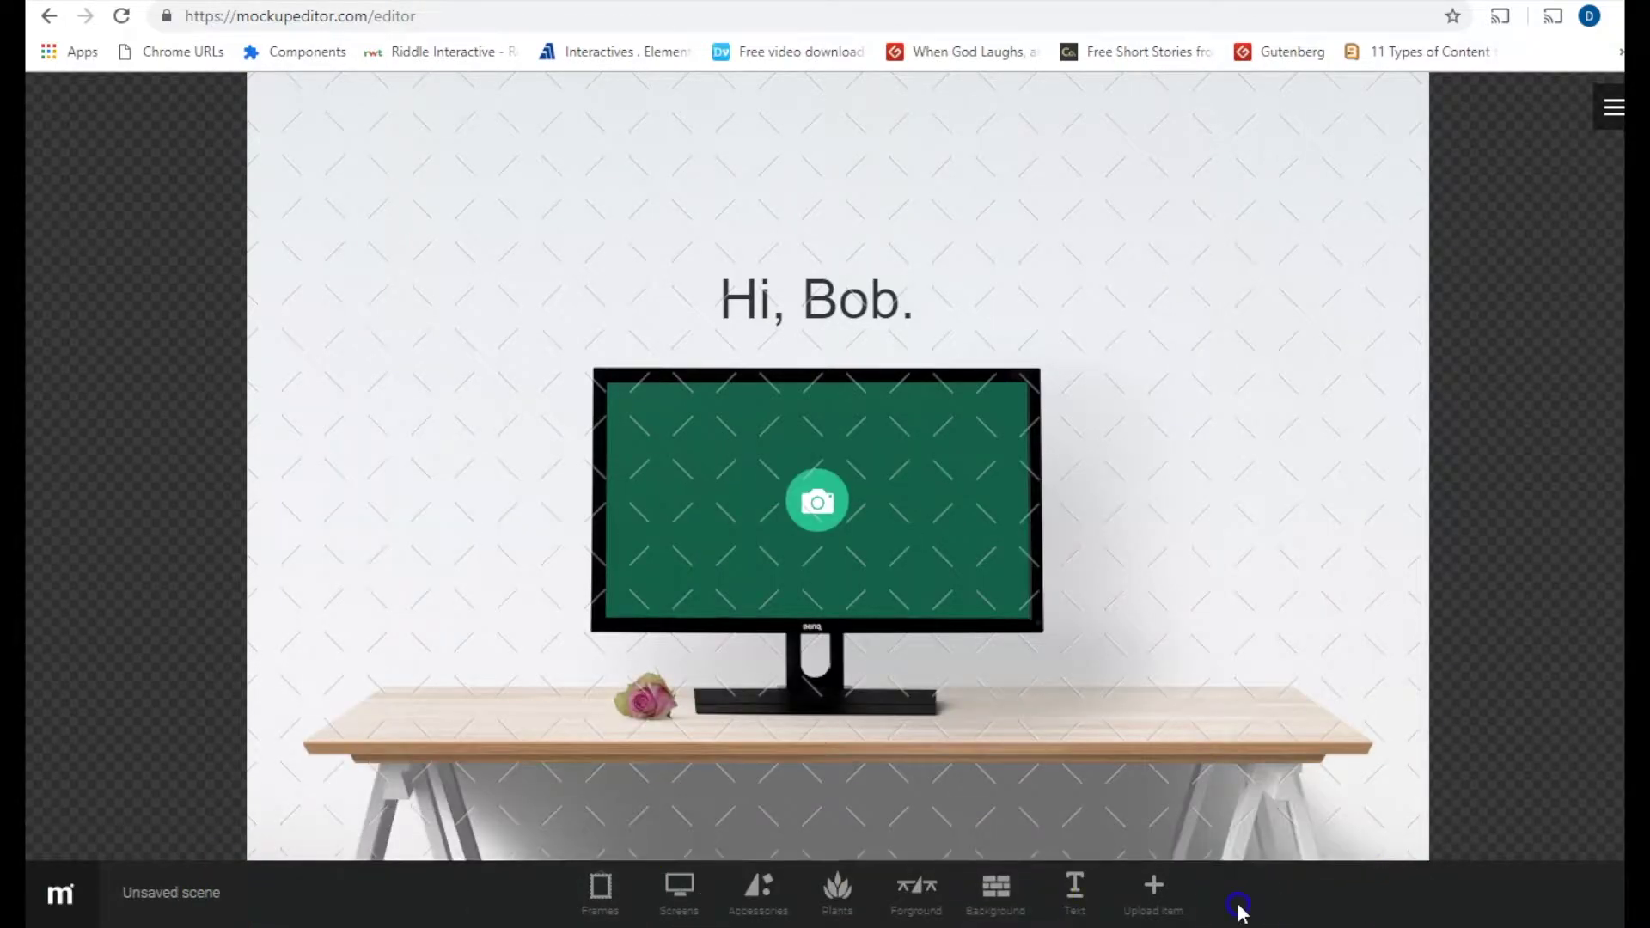
# Examine the editor's options for opening, saving, downloading and exporting a scene, and dismiss the account sign-up form
pyautogui.click(1613, 107)
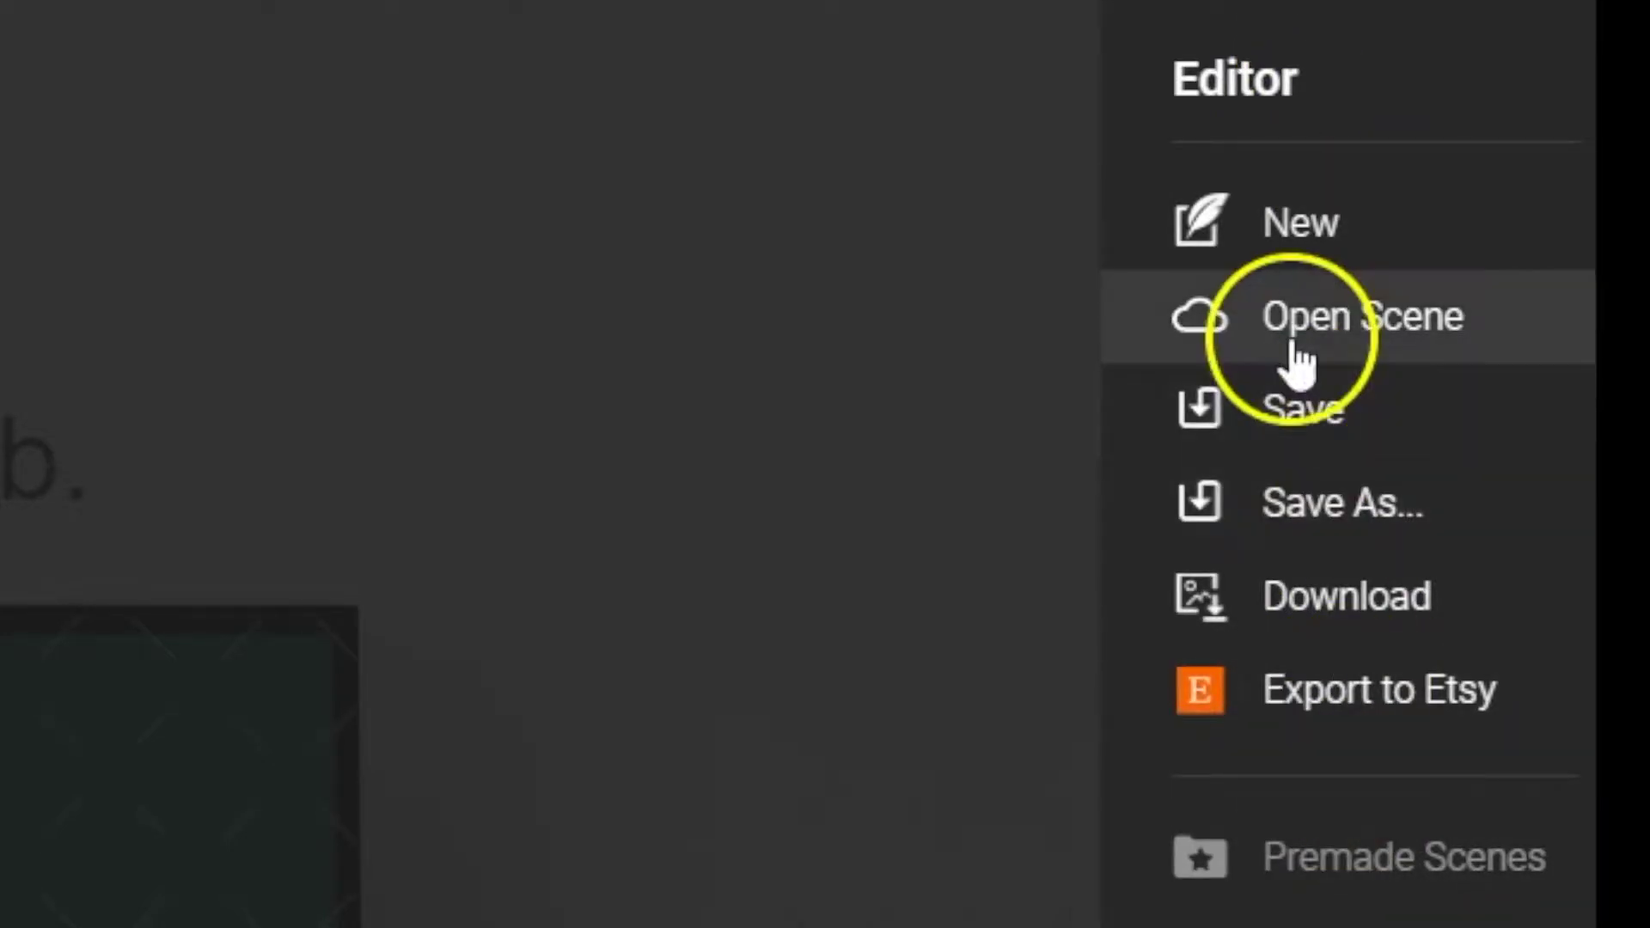
pyautogui.click(1297, 359)
pyautogui.click(706, 464)
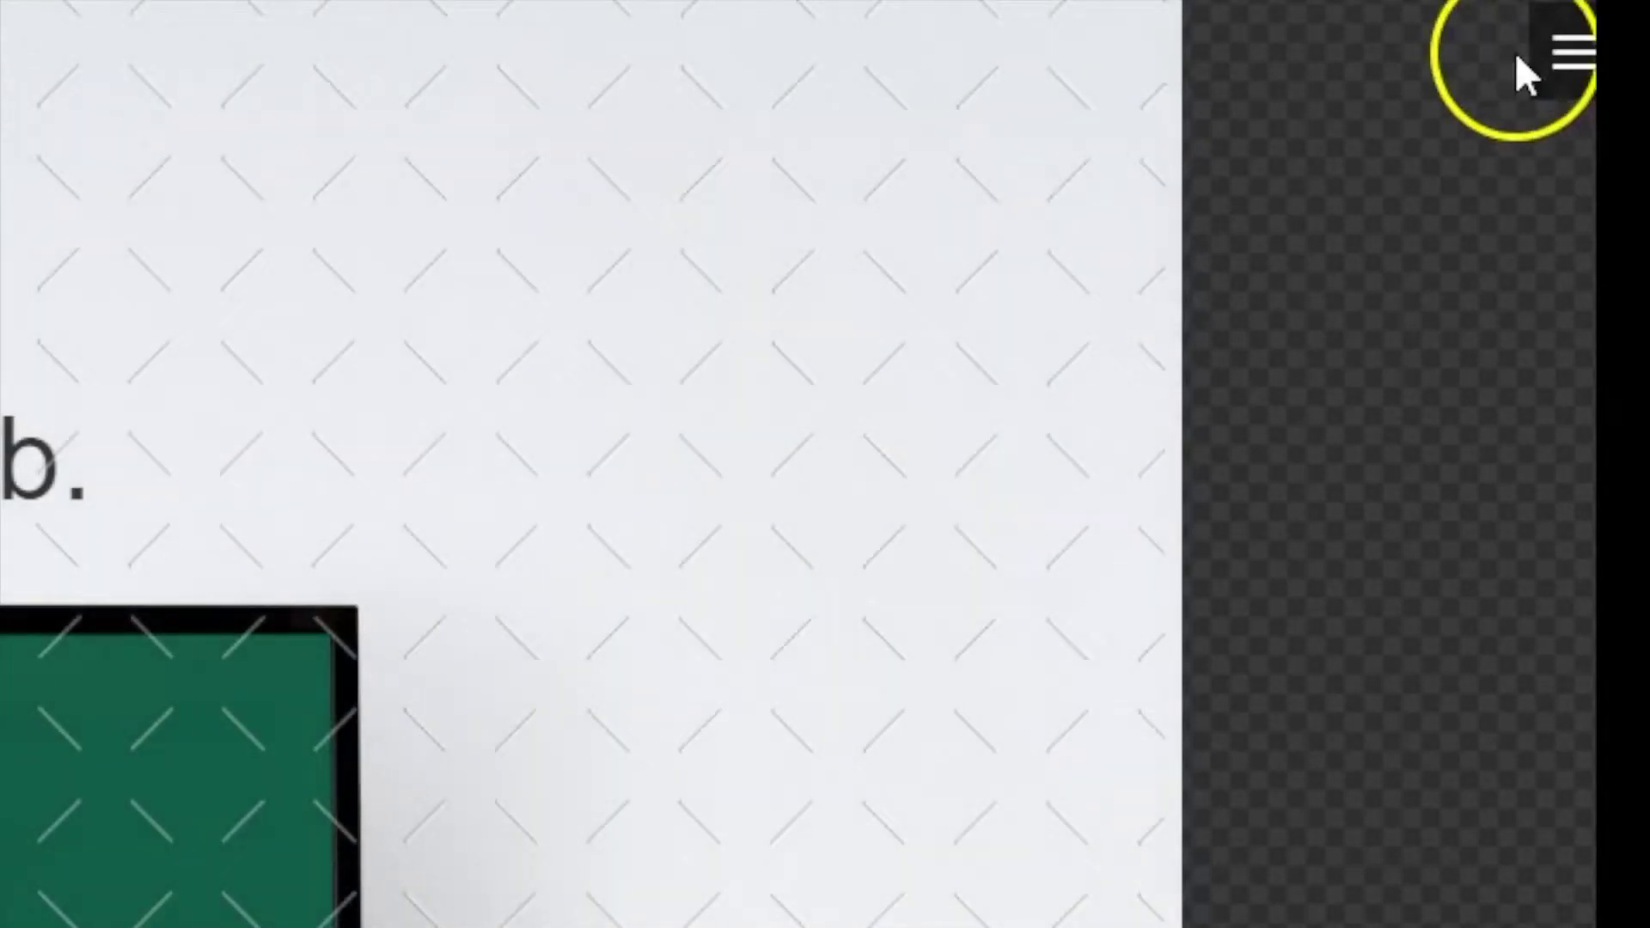
pyautogui.click(1516, 60)
pyautogui.click(1297, 353)
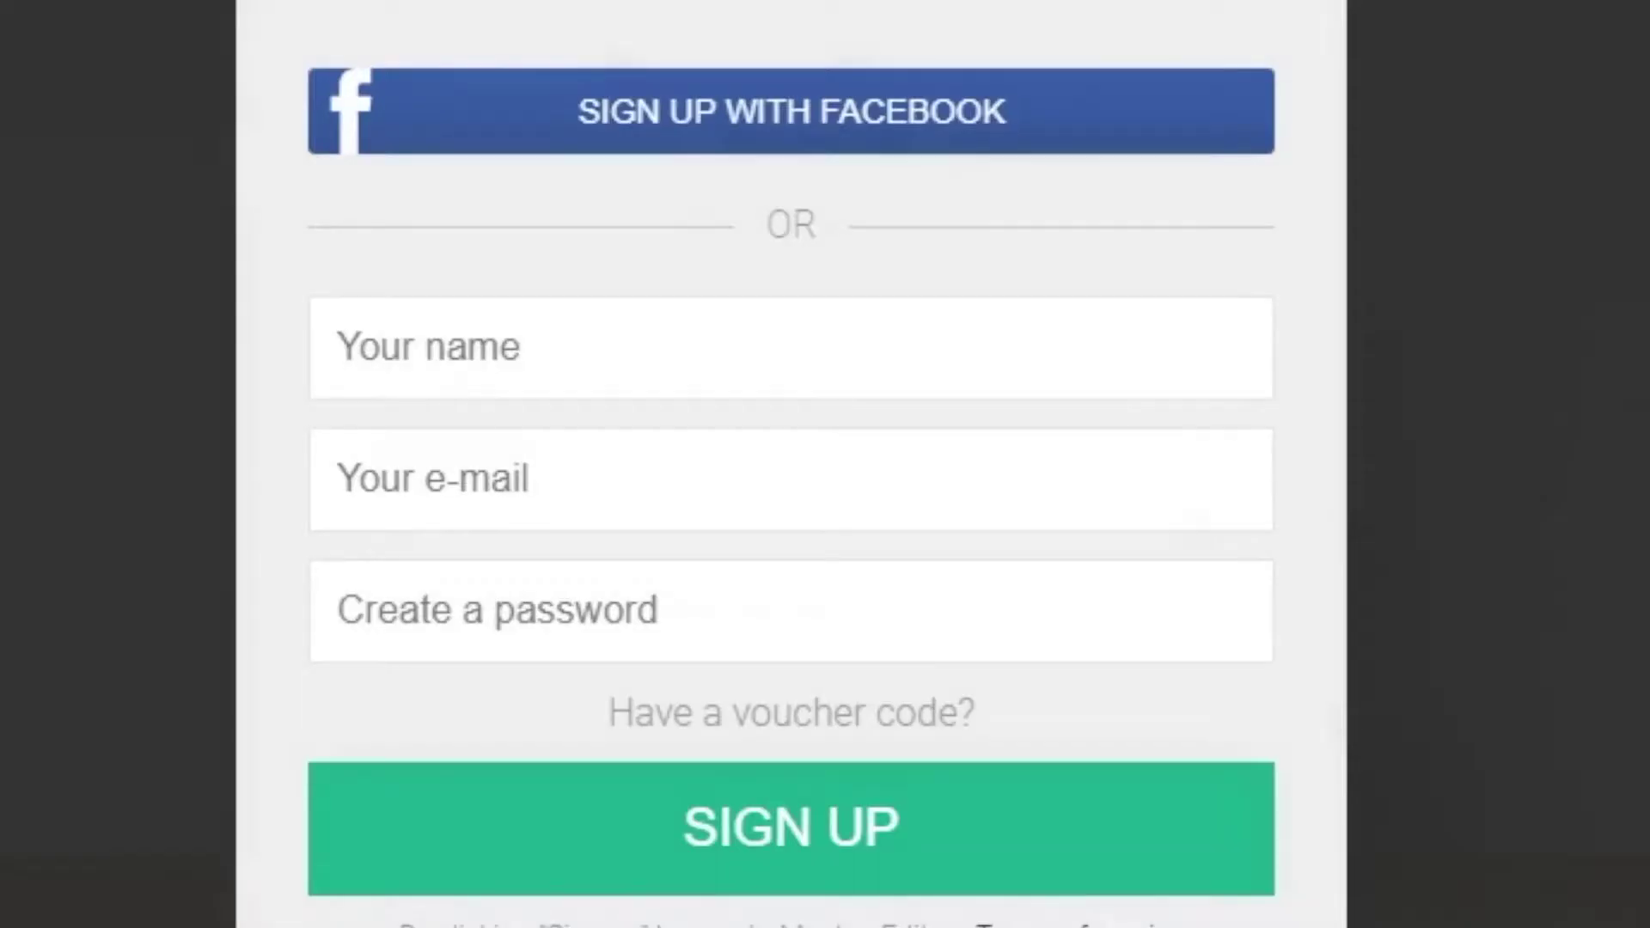
pyautogui.click(1440, 249)
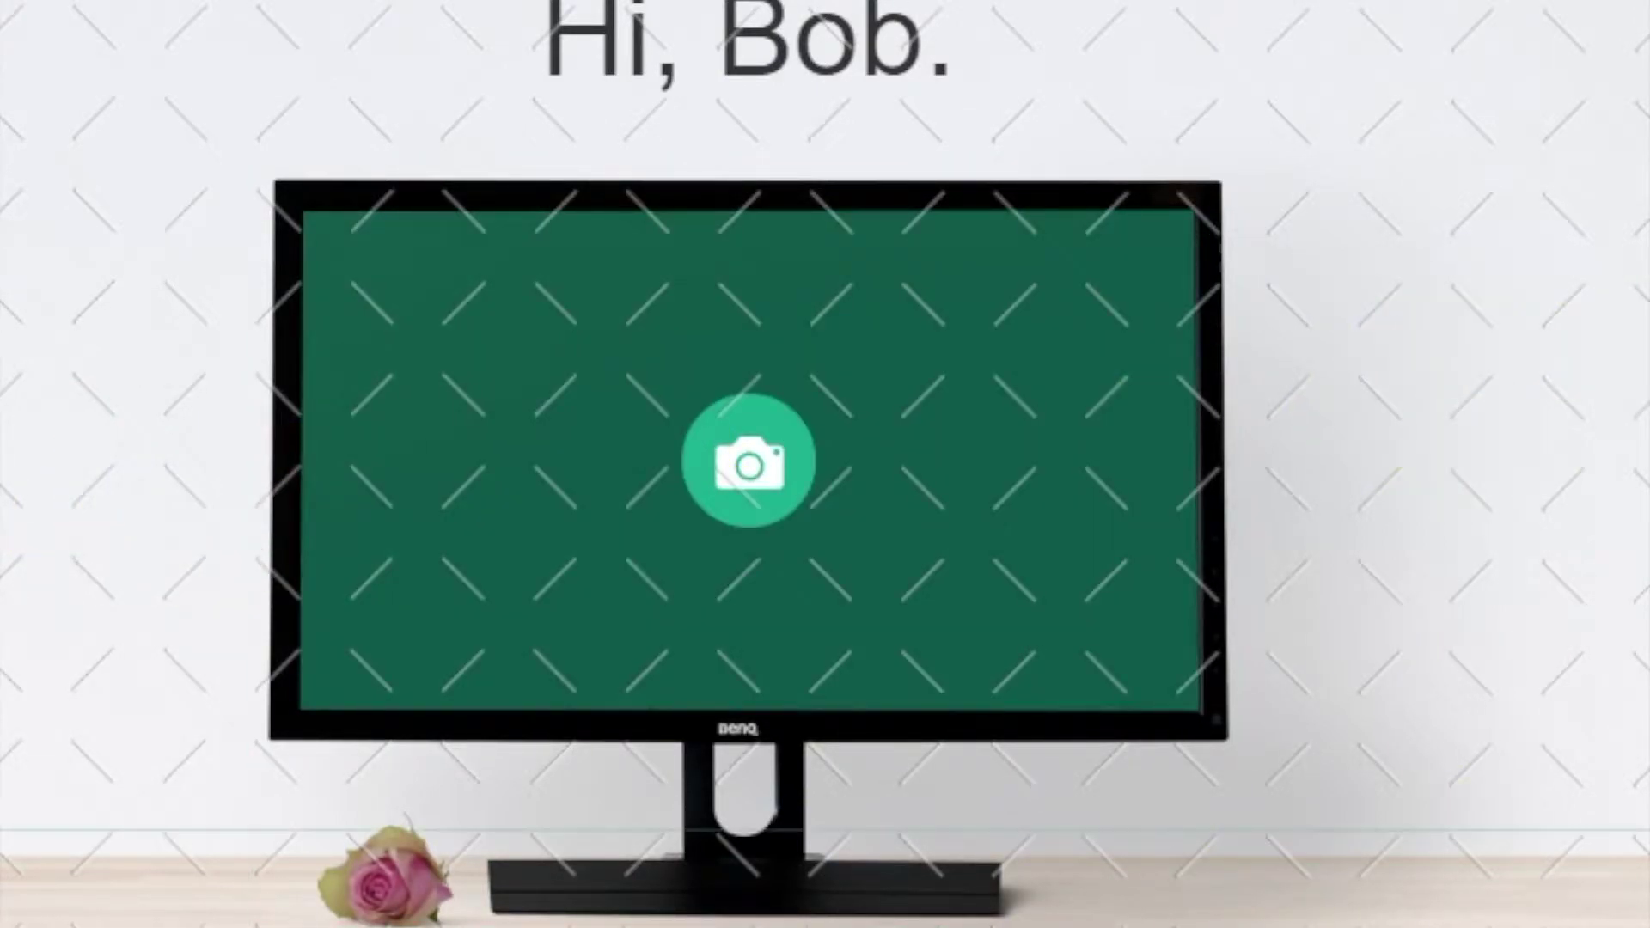
# Look through the frame items and other item categories available for the desk scene
pyautogui.click(365, 815)
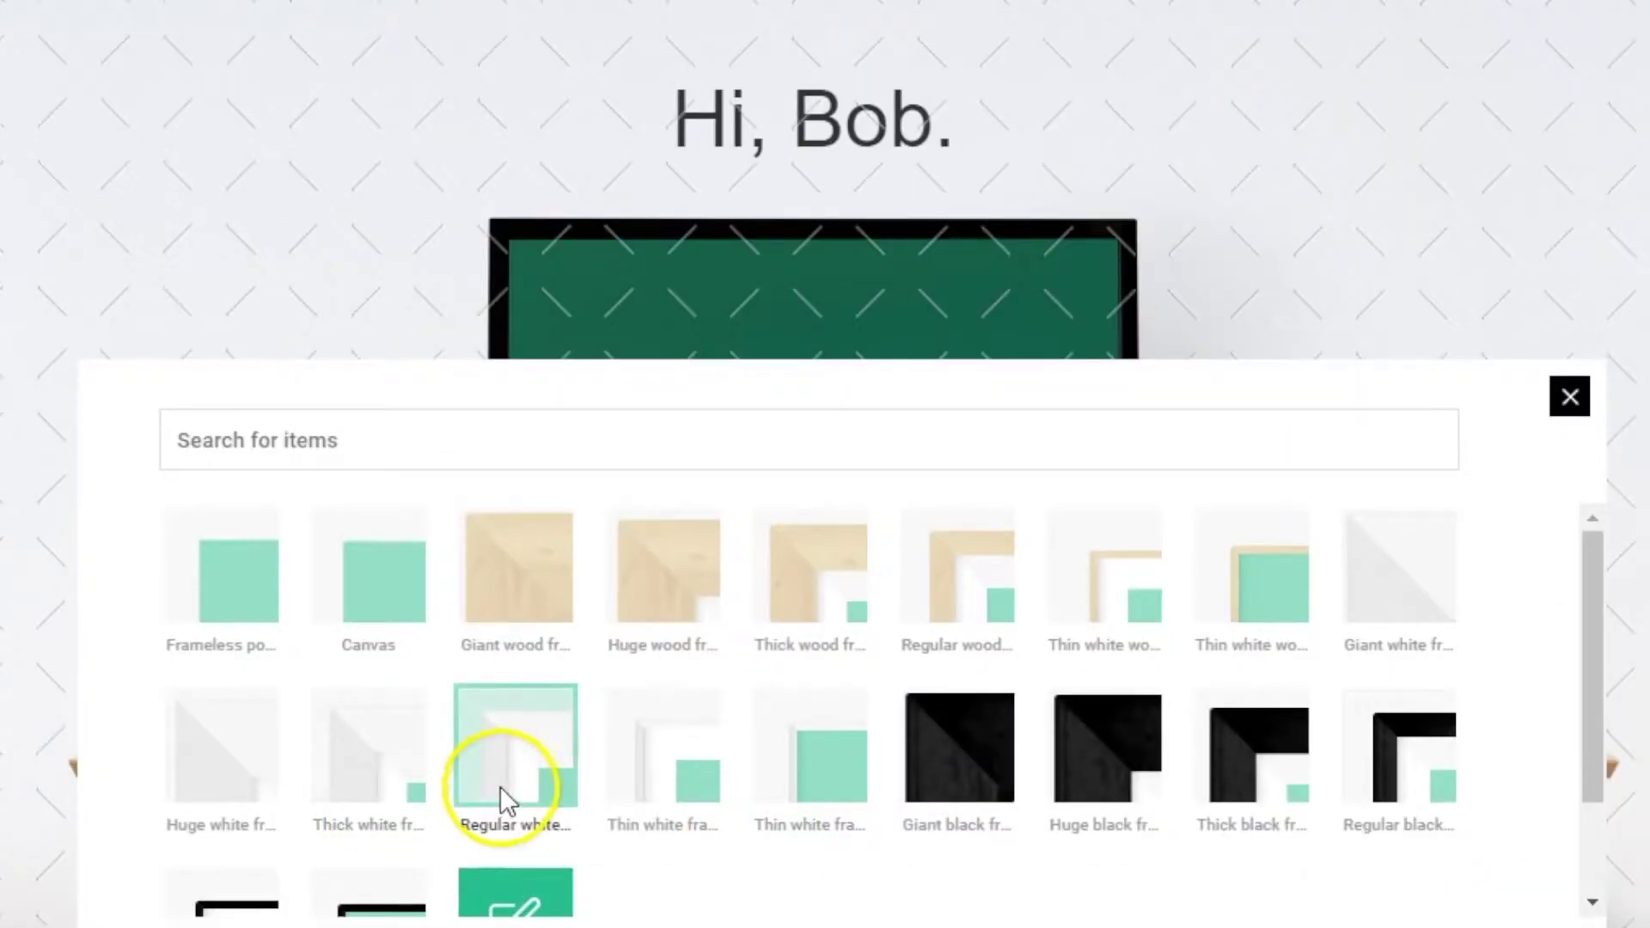
pyautogui.click(280, 131)
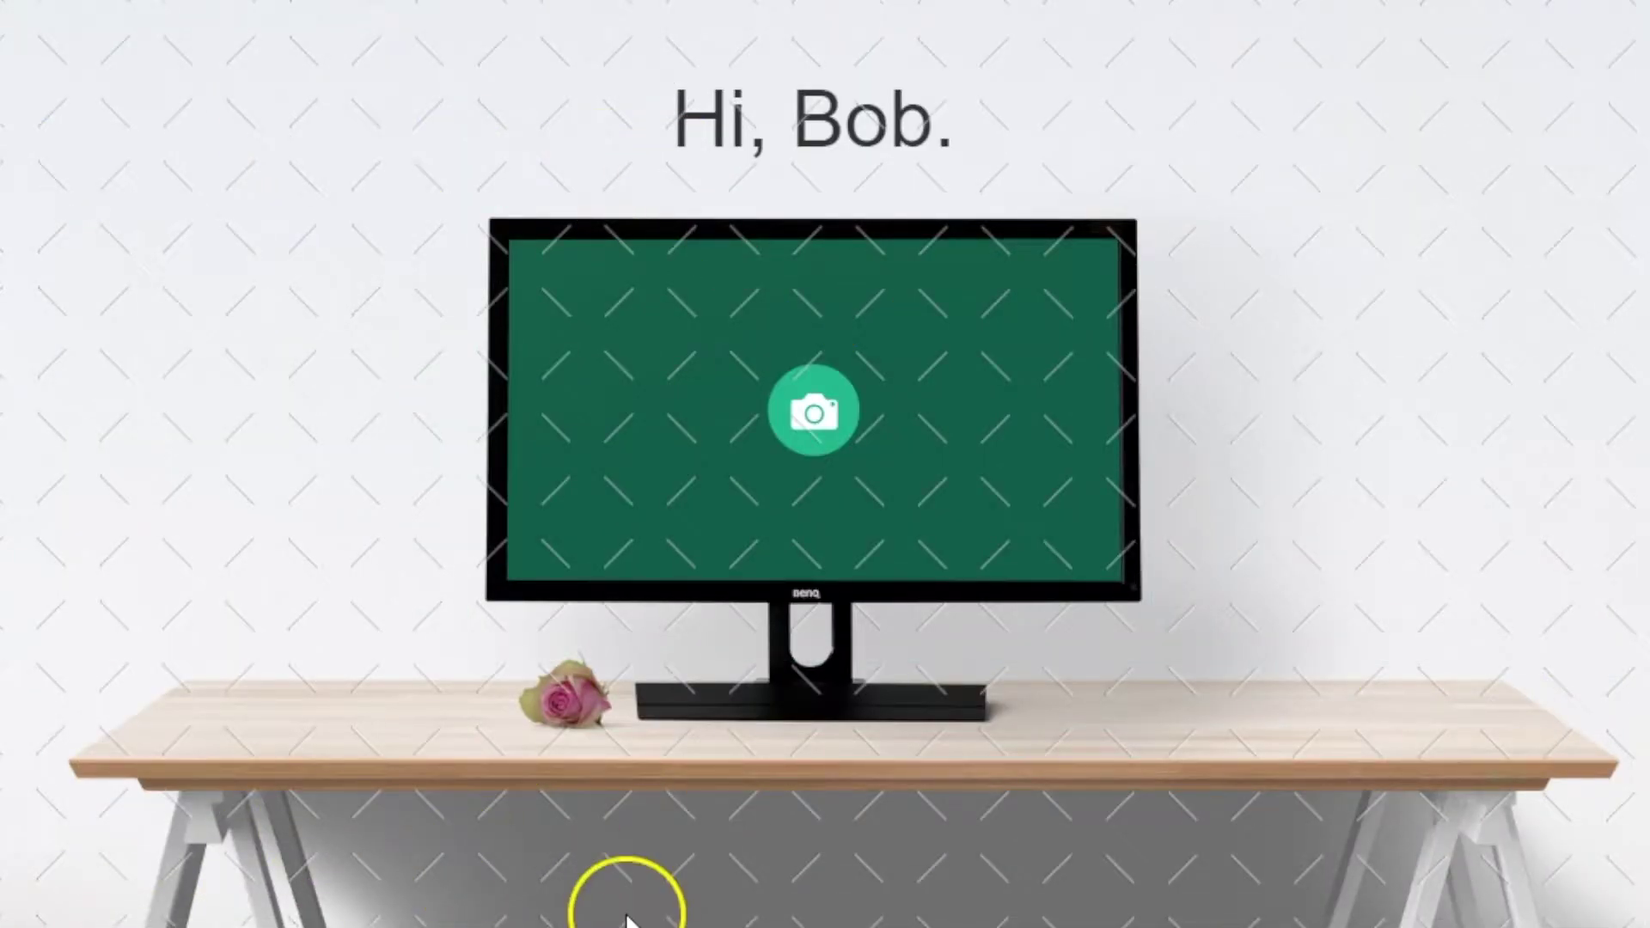
pyautogui.click(965, 903)
pyautogui.click(993, 86)
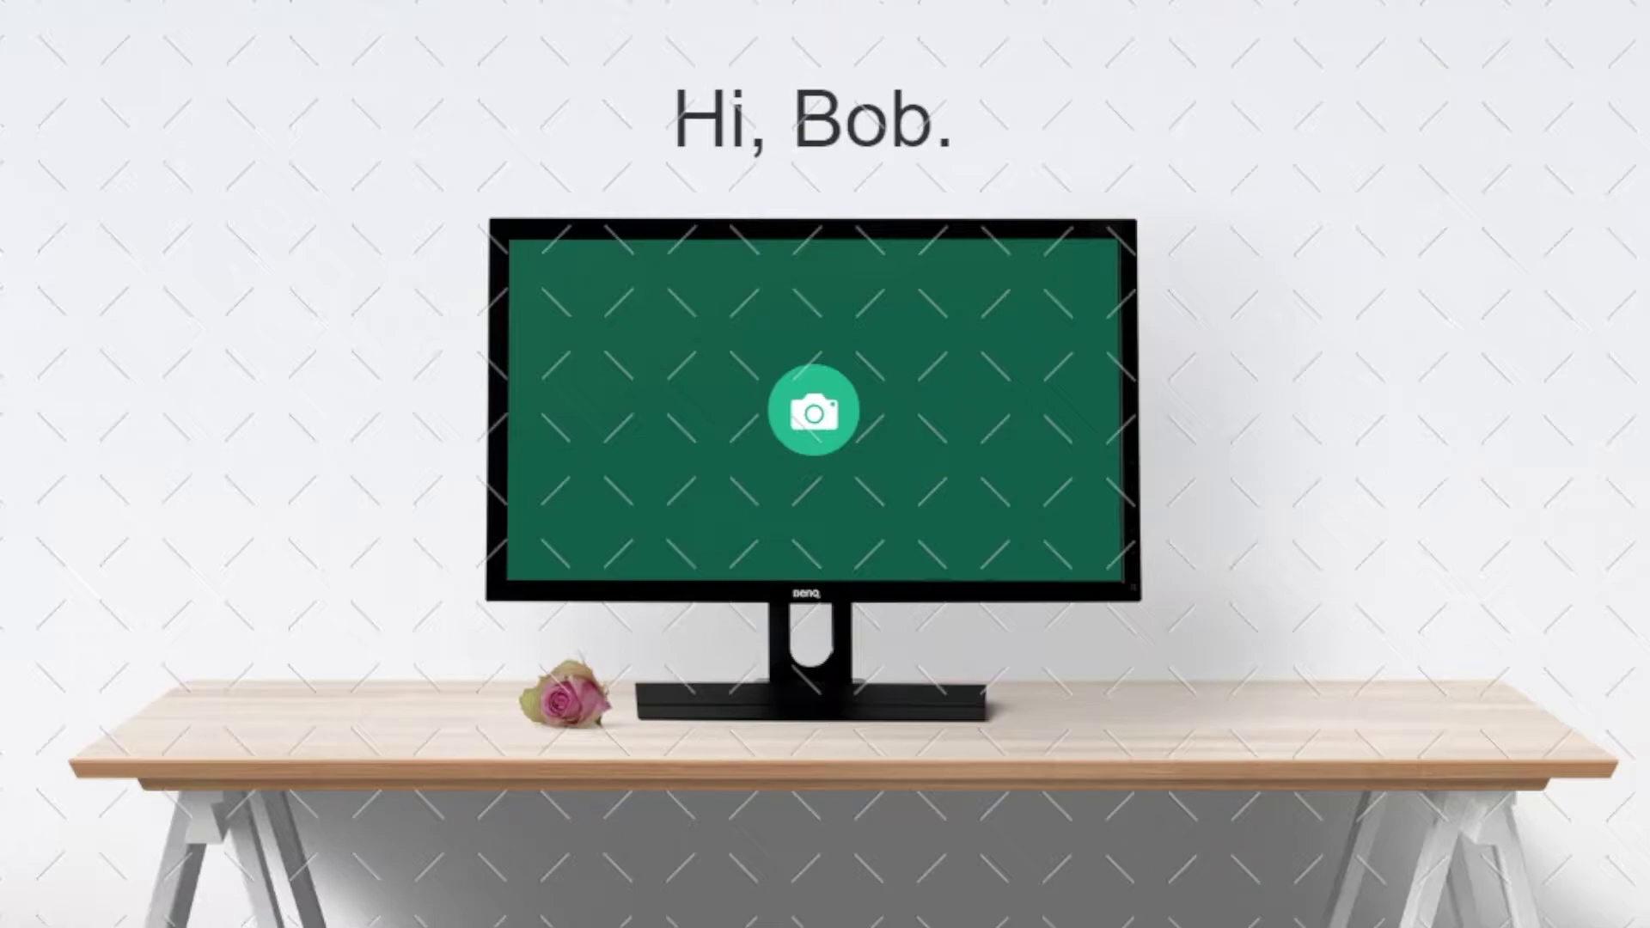
pyautogui.click(627, 479)
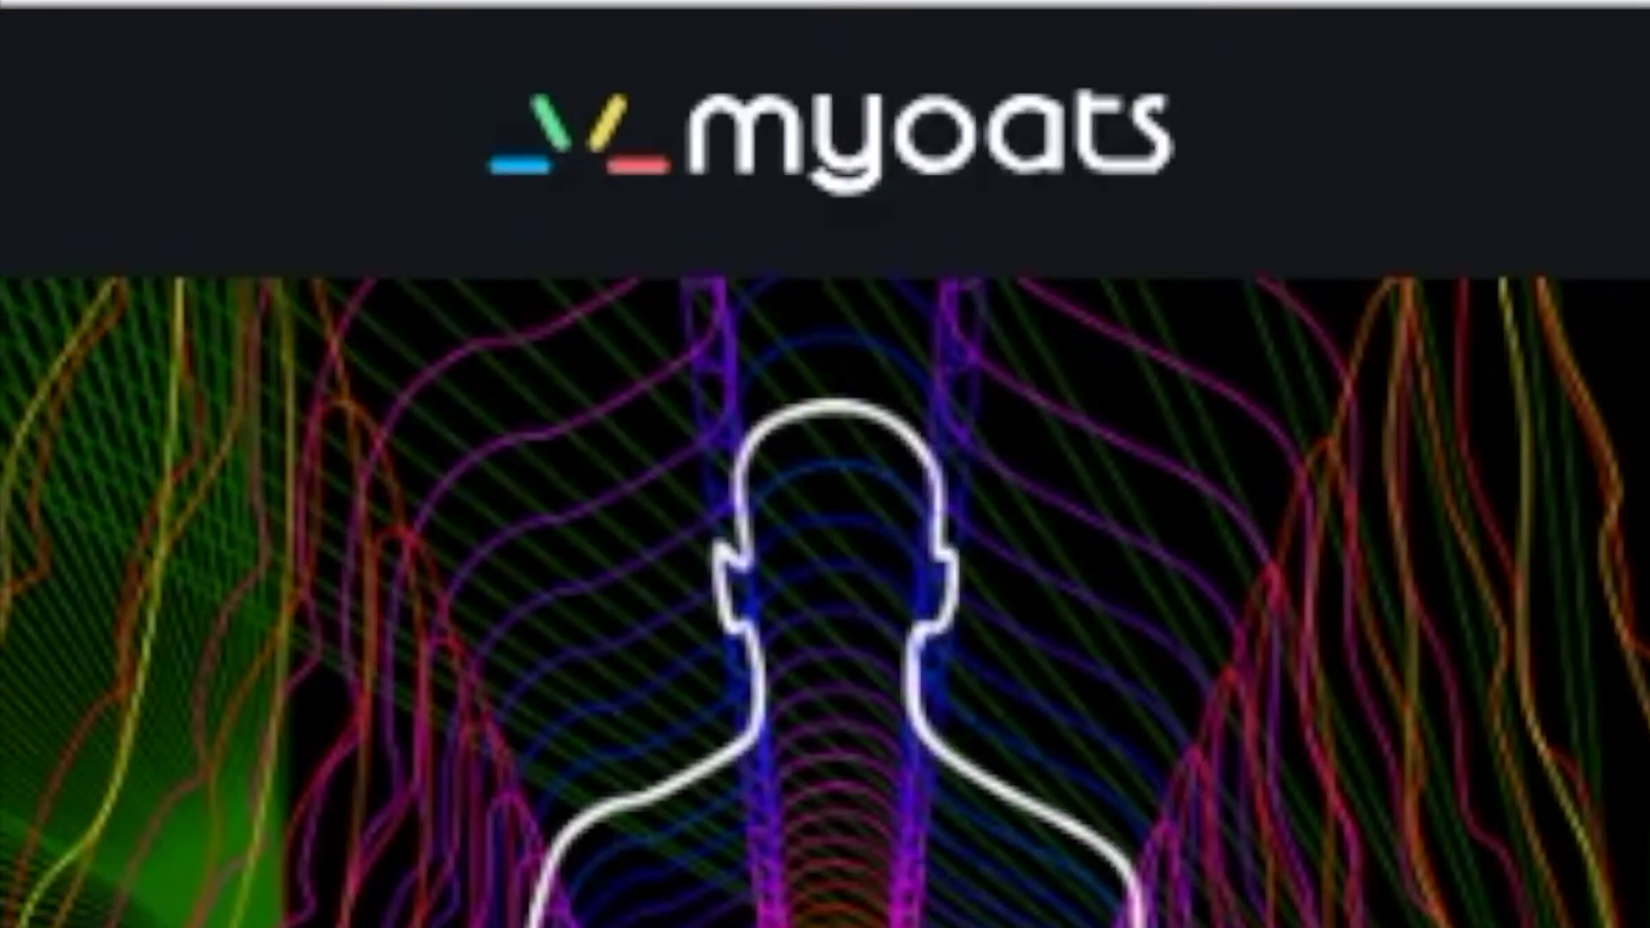
# Browse the featured and recent artwork in the Myoats gallery and open a blank drawing canvas
pyautogui.scroll(-4, 321, 416)
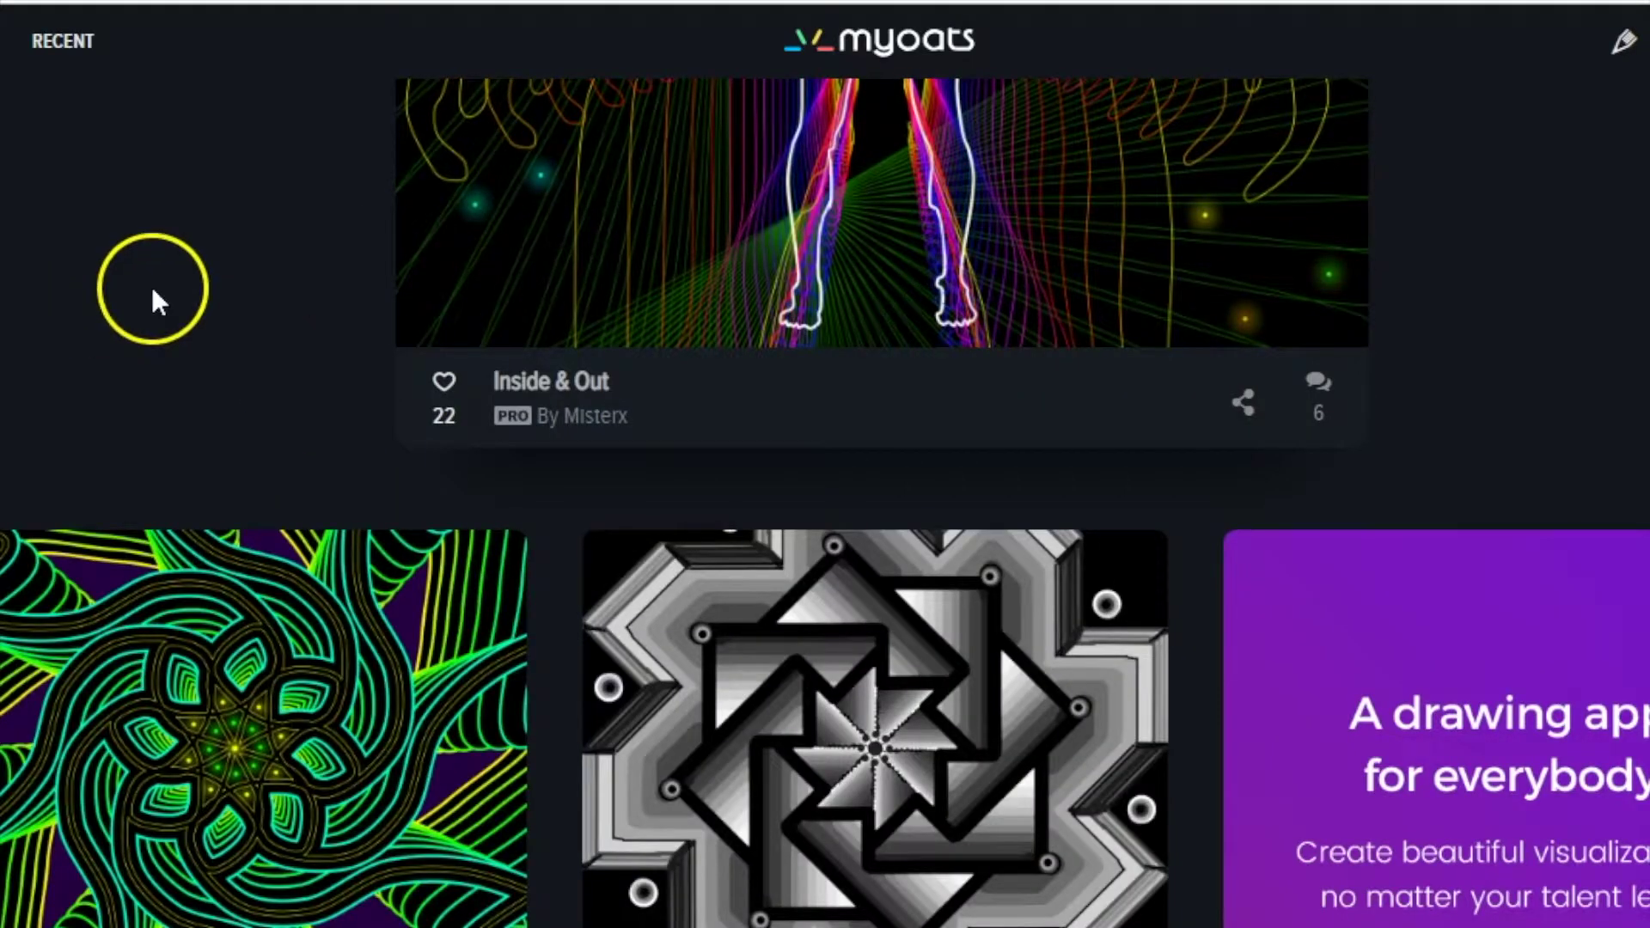
pyautogui.scroll(-4, 162, 287)
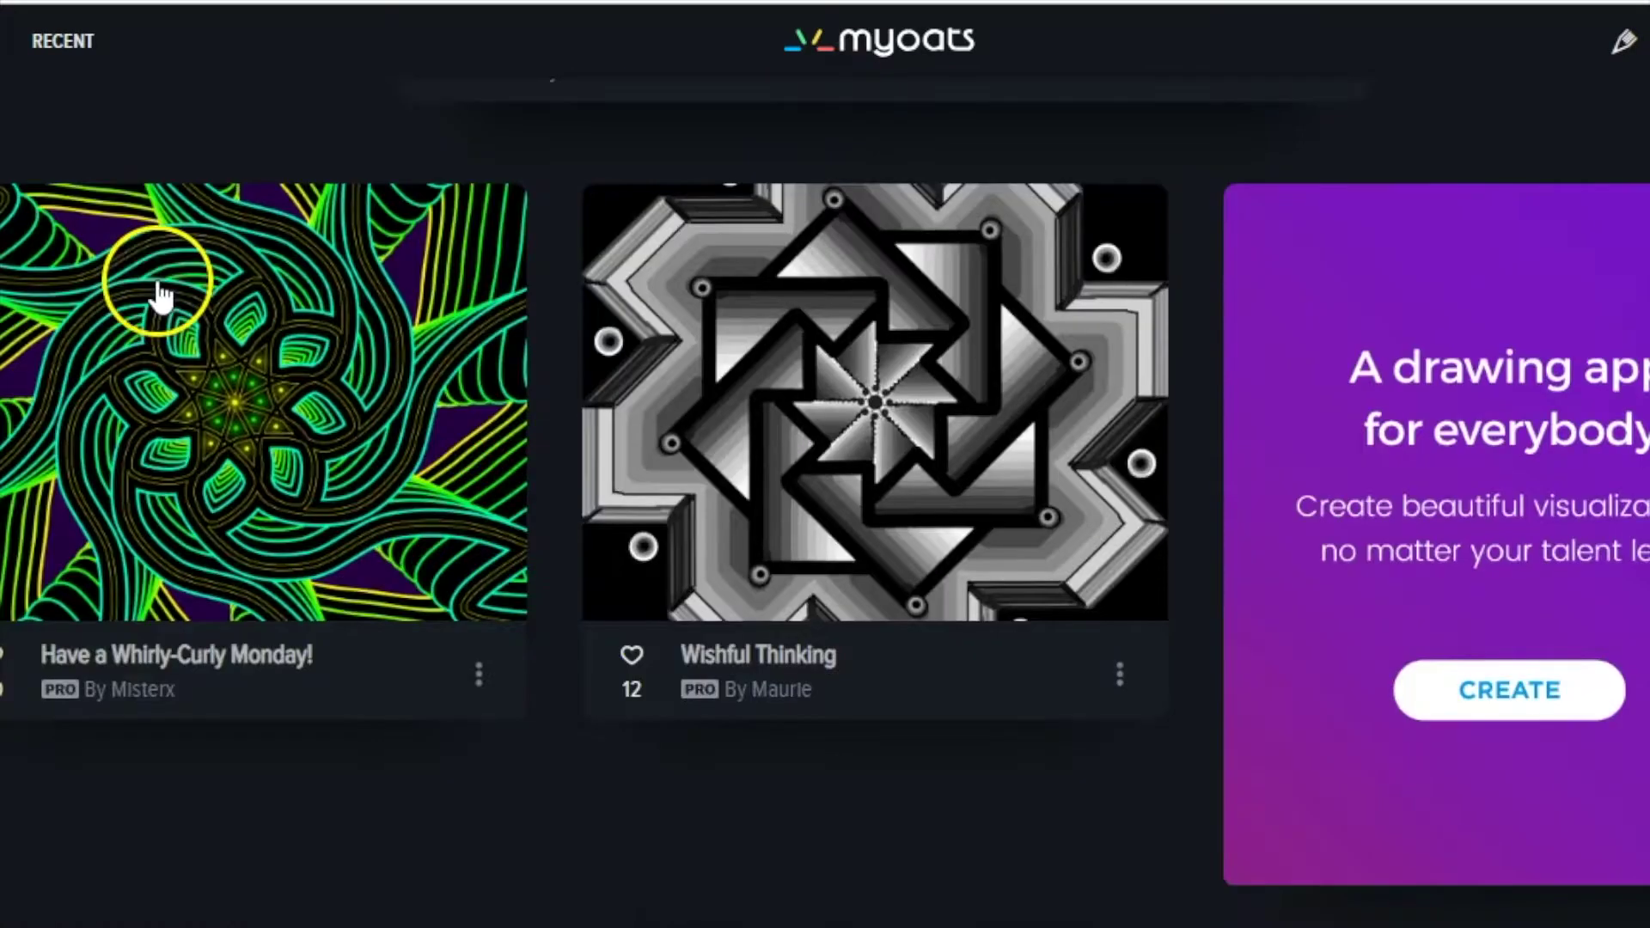
pyautogui.scroll(-1, 164, 292)
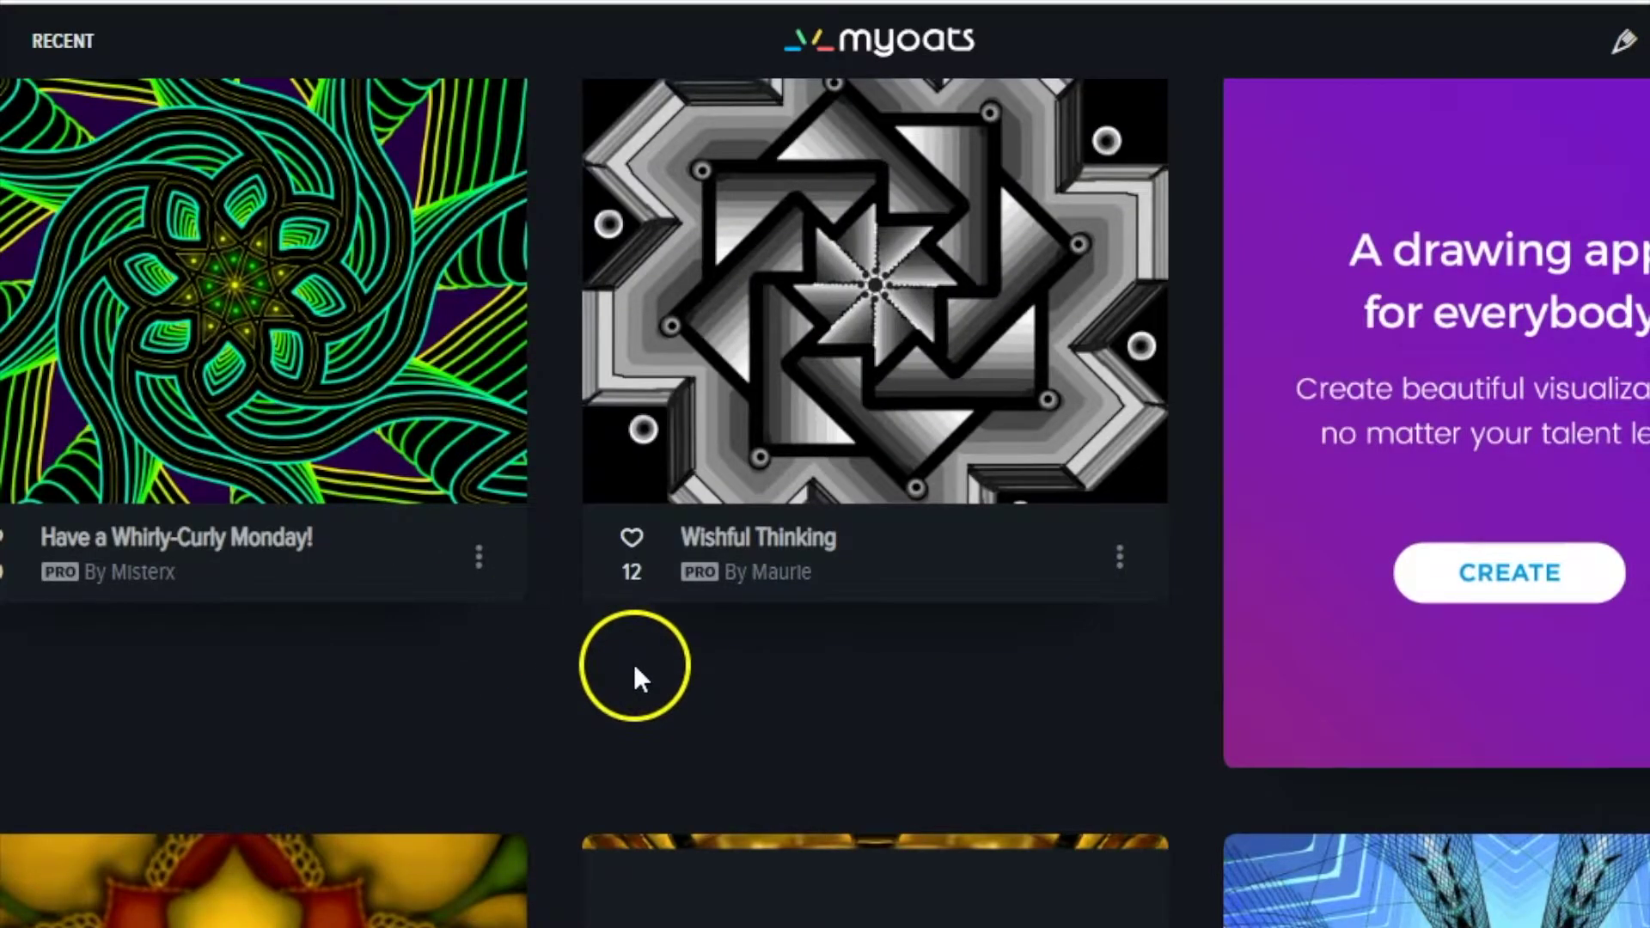
pyautogui.scroll(-4, 633, 670)
pyautogui.scroll(15, 845, 640)
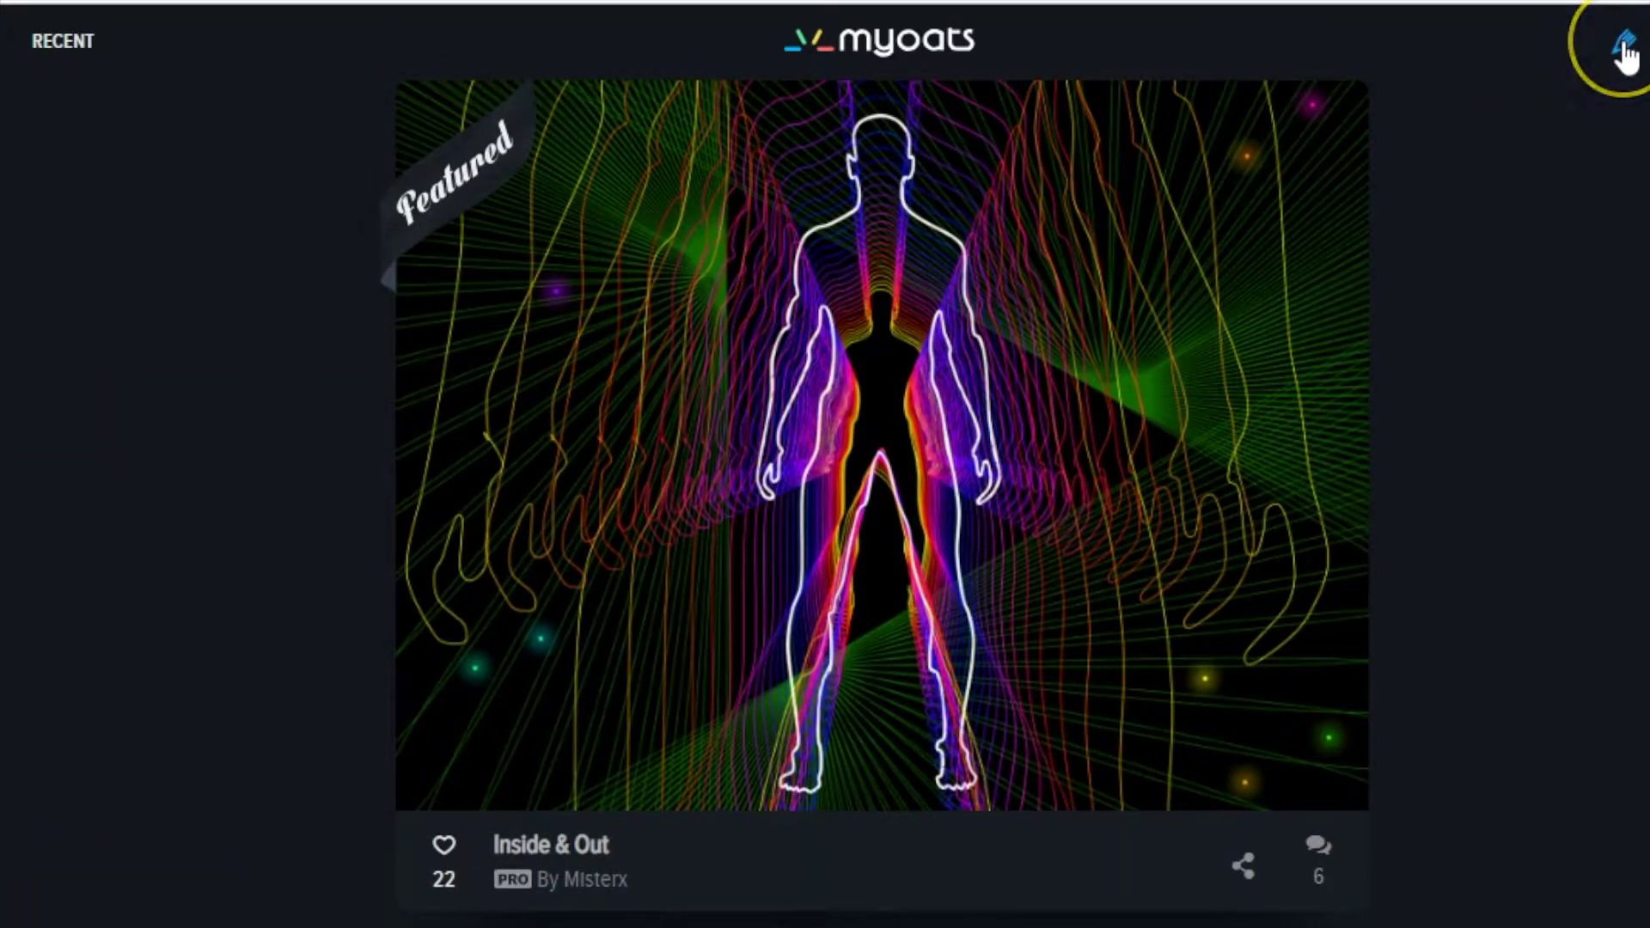
pyautogui.click(1624, 47)
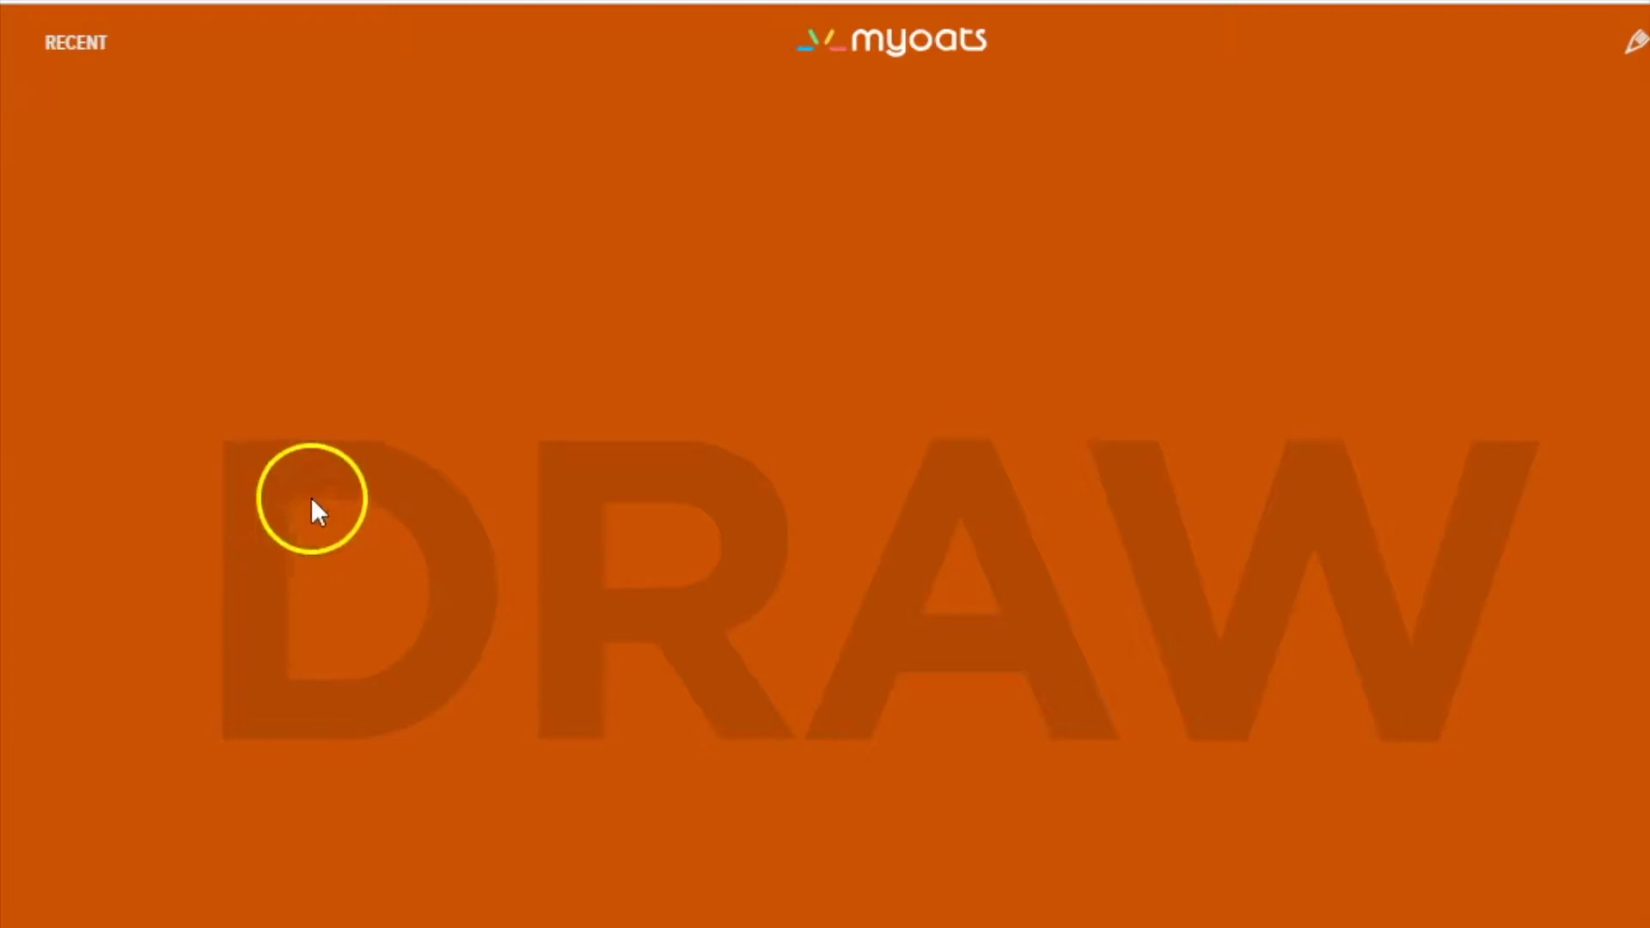
# Draw several thin white freehand lines on the symmetric canvas to form a star-shaped kaleidoscope pattern
pyautogui.moveTo(775, 791)
pyautogui.mouseDown()
pyautogui.moveTo(867, 905)
pyautogui.moveTo(769, 901)
pyautogui.moveTo(600, 810)
pyautogui.moveTo(387, 796)
pyautogui.moveTo(319, 575)
pyautogui.moveTo(228, 479)
pyautogui.moveTo(129, 464)
pyautogui.moveTo(50, 880)
pyautogui.moveTo(76, 410)
pyautogui.moveTo(10, 208)
pyautogui.mouseUp()
pyautogui.moveTo(2, 515)
pyautogui.mouseDown()
pyautogui.moveTo(1, 387)
pyautogui.moveTo(15, 607)
pyautogui.moveTo(103, 617)
pyautogui.moveTo(4, 554)
pyautogui.mouseUp()
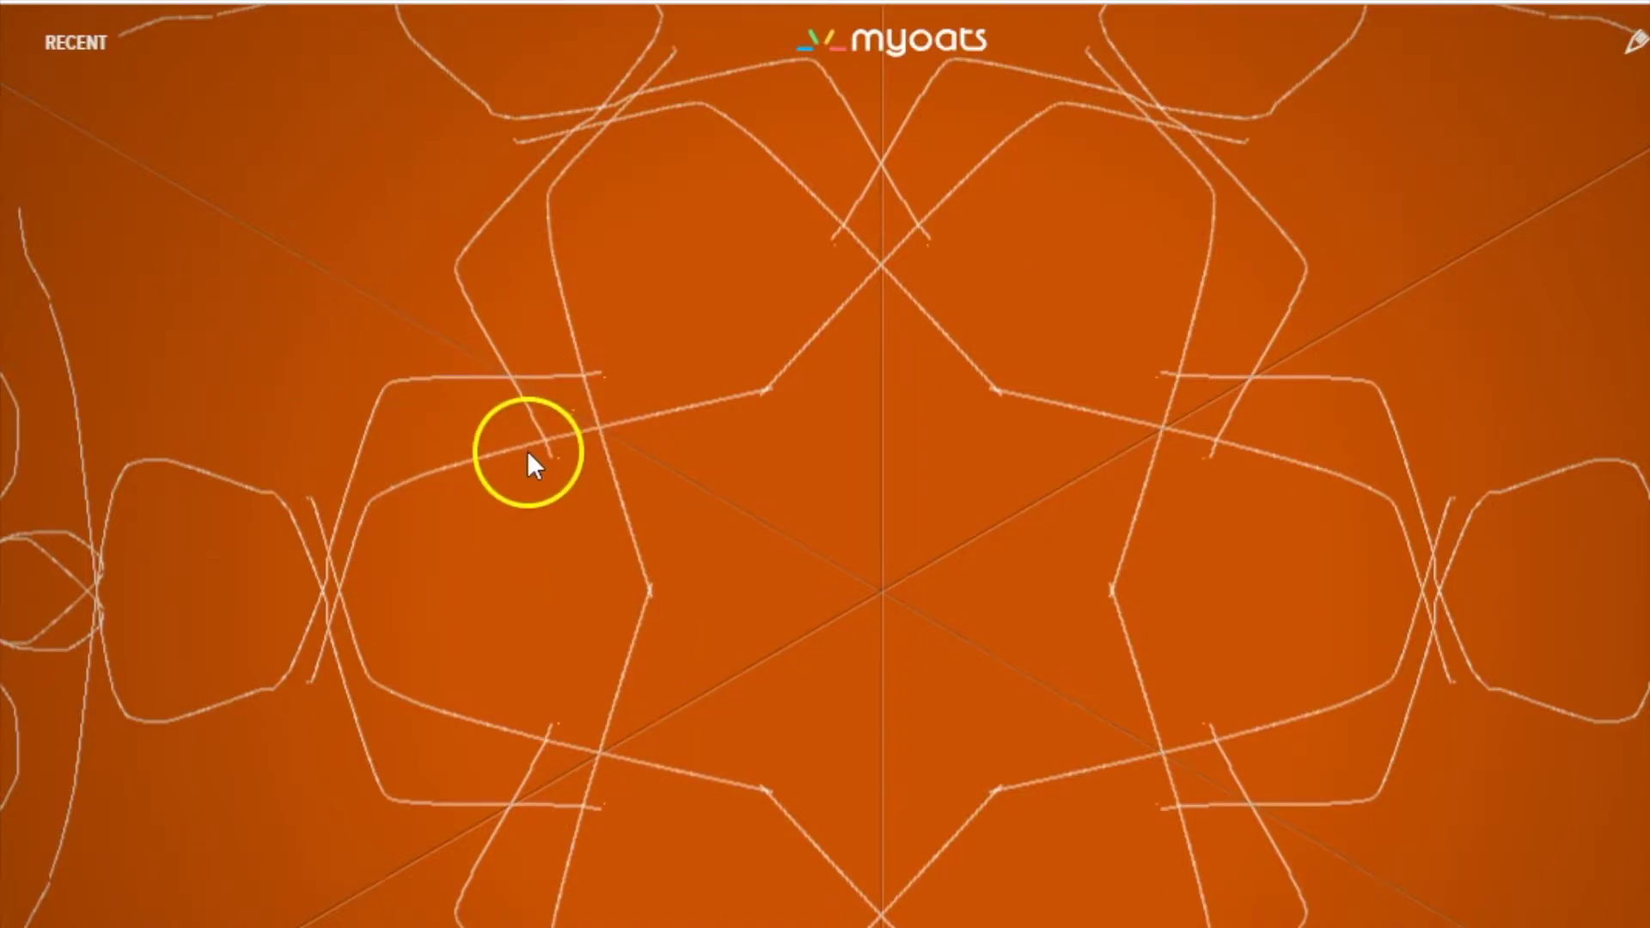
pyautogui.moveTo(552, 456)
pyautogui.mouseDown()
pyautogui.moveTo(571, 603)
pyautogui.moveTo(560, 704)
pyautogui.mouseUp()
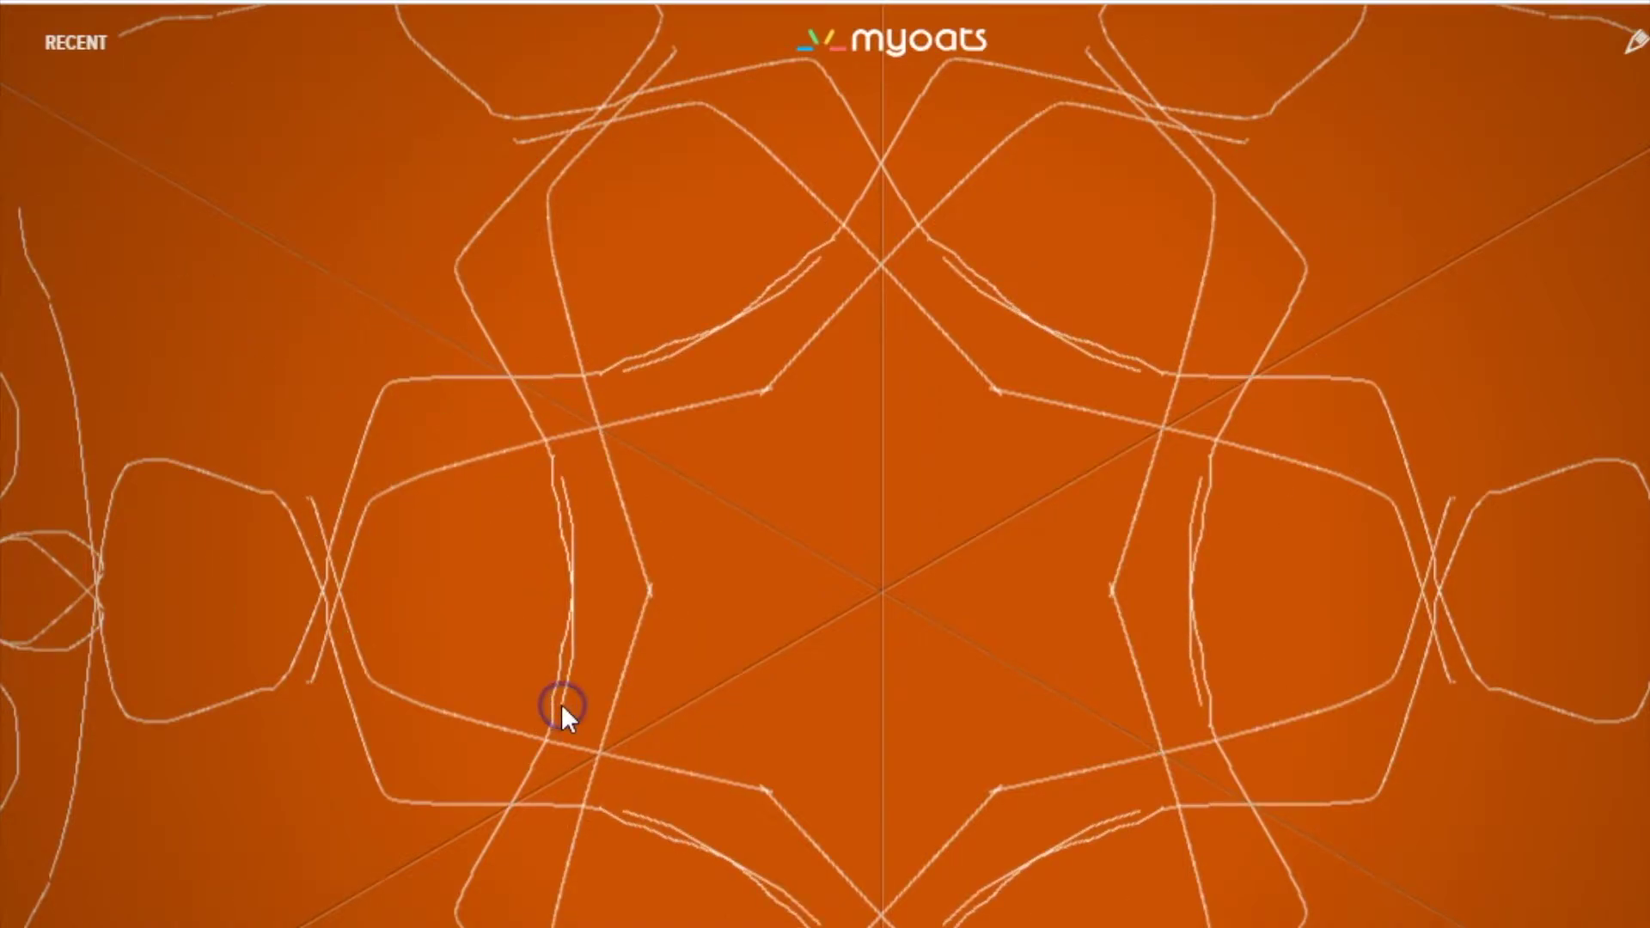
pyautogui.moveTo(618, 590); pyautogui.dragTo(50, 549)
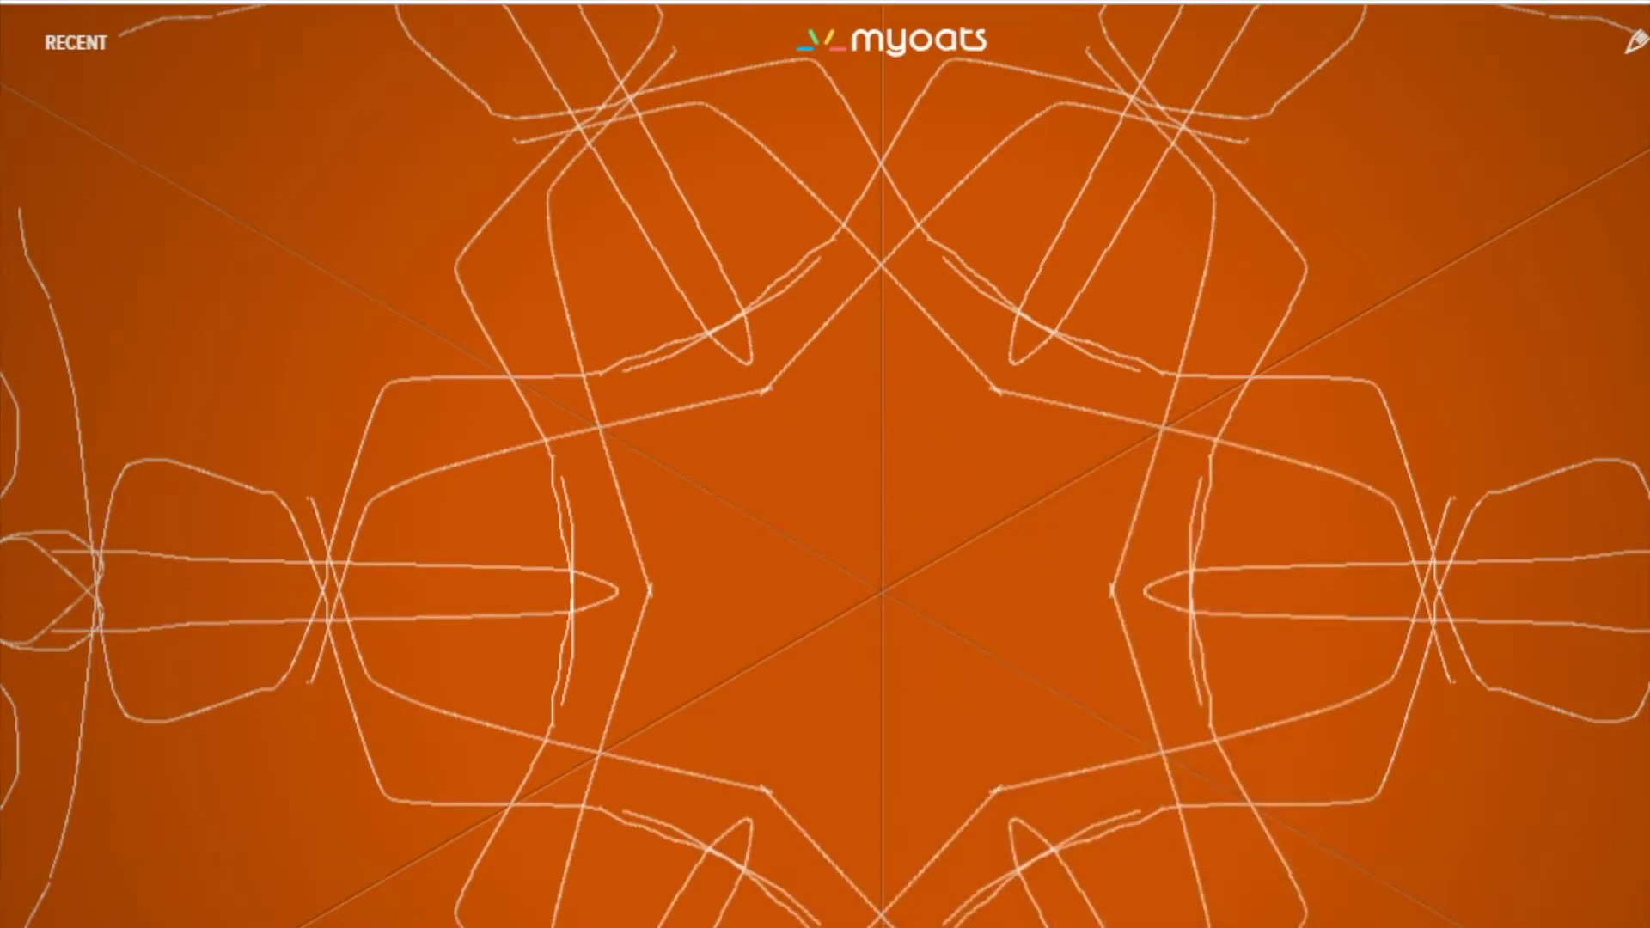
pyautogui.moveTo(1143, 601); pyautogui.dragTo(1261, 631)
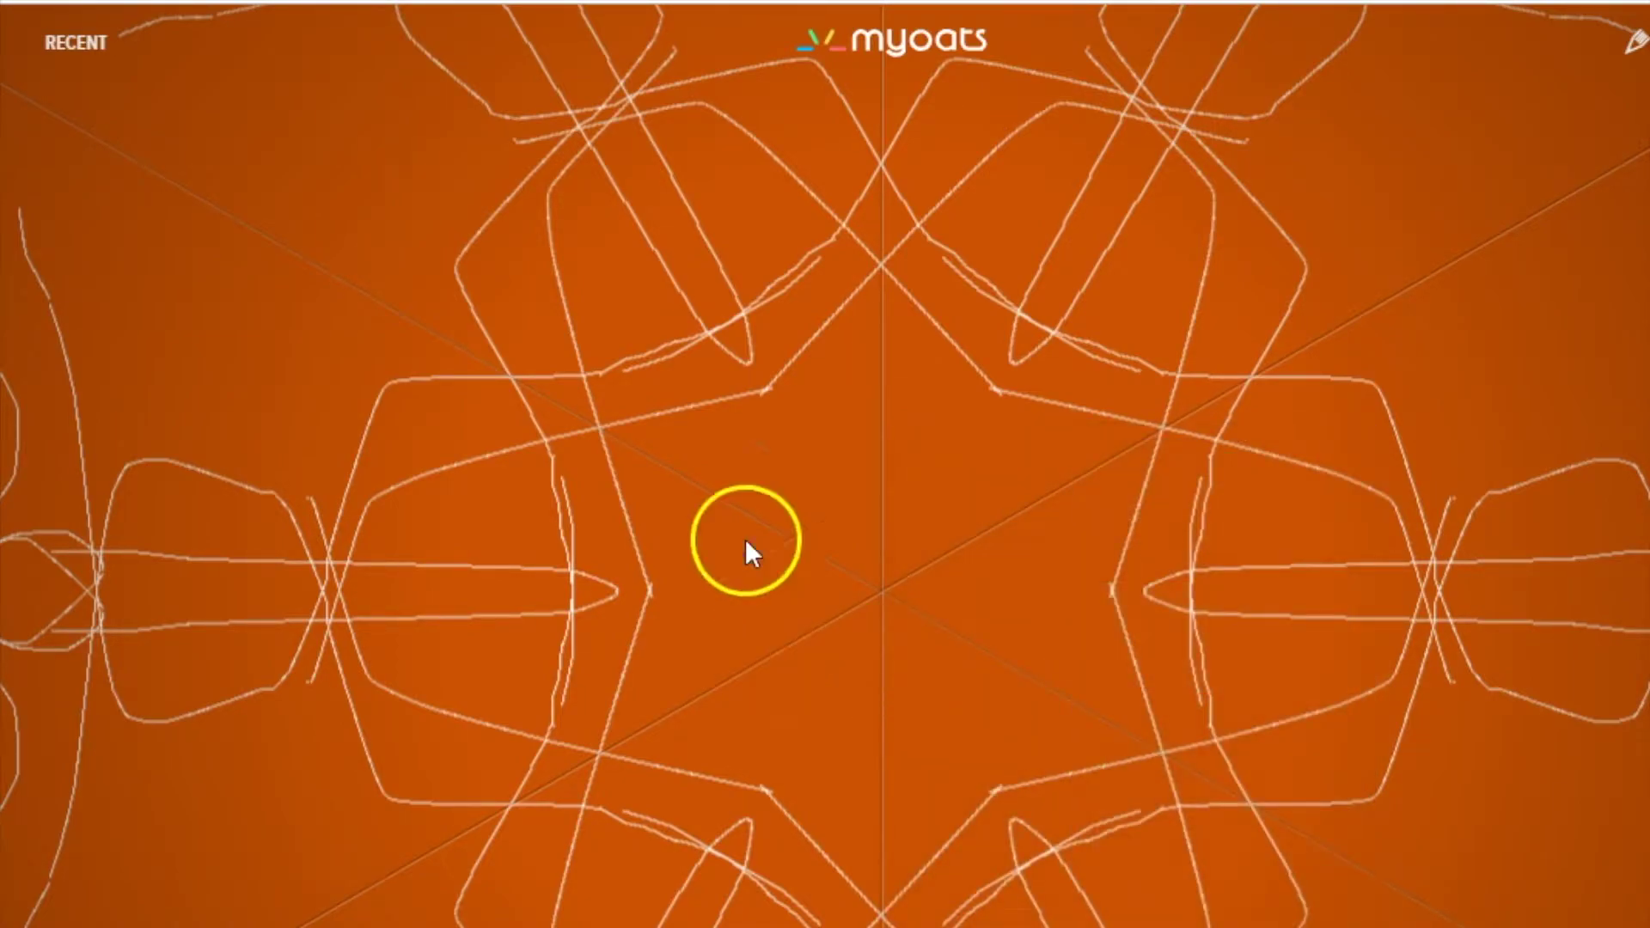
# Add thin red lines around the star's centre, and paint thick red strokes of width 23 over the surrounding pattern
pyautogui.moveTo(738, 694)
pyautogui.mouseDown()
pyautogui.moveTo(434, 676)
pyautogui.moveTo(352, 642)
pyautogui.moveTo(281, 379)
pyautogui.moveTo(139, 338)
pyautogui.moveTo(80, 483)
pyautogui.moveTo(106, 674)
pyautogui.moveTo(96, 889)
pyautogui.moveTo(67, 791)
pyautogui.mouseUp()
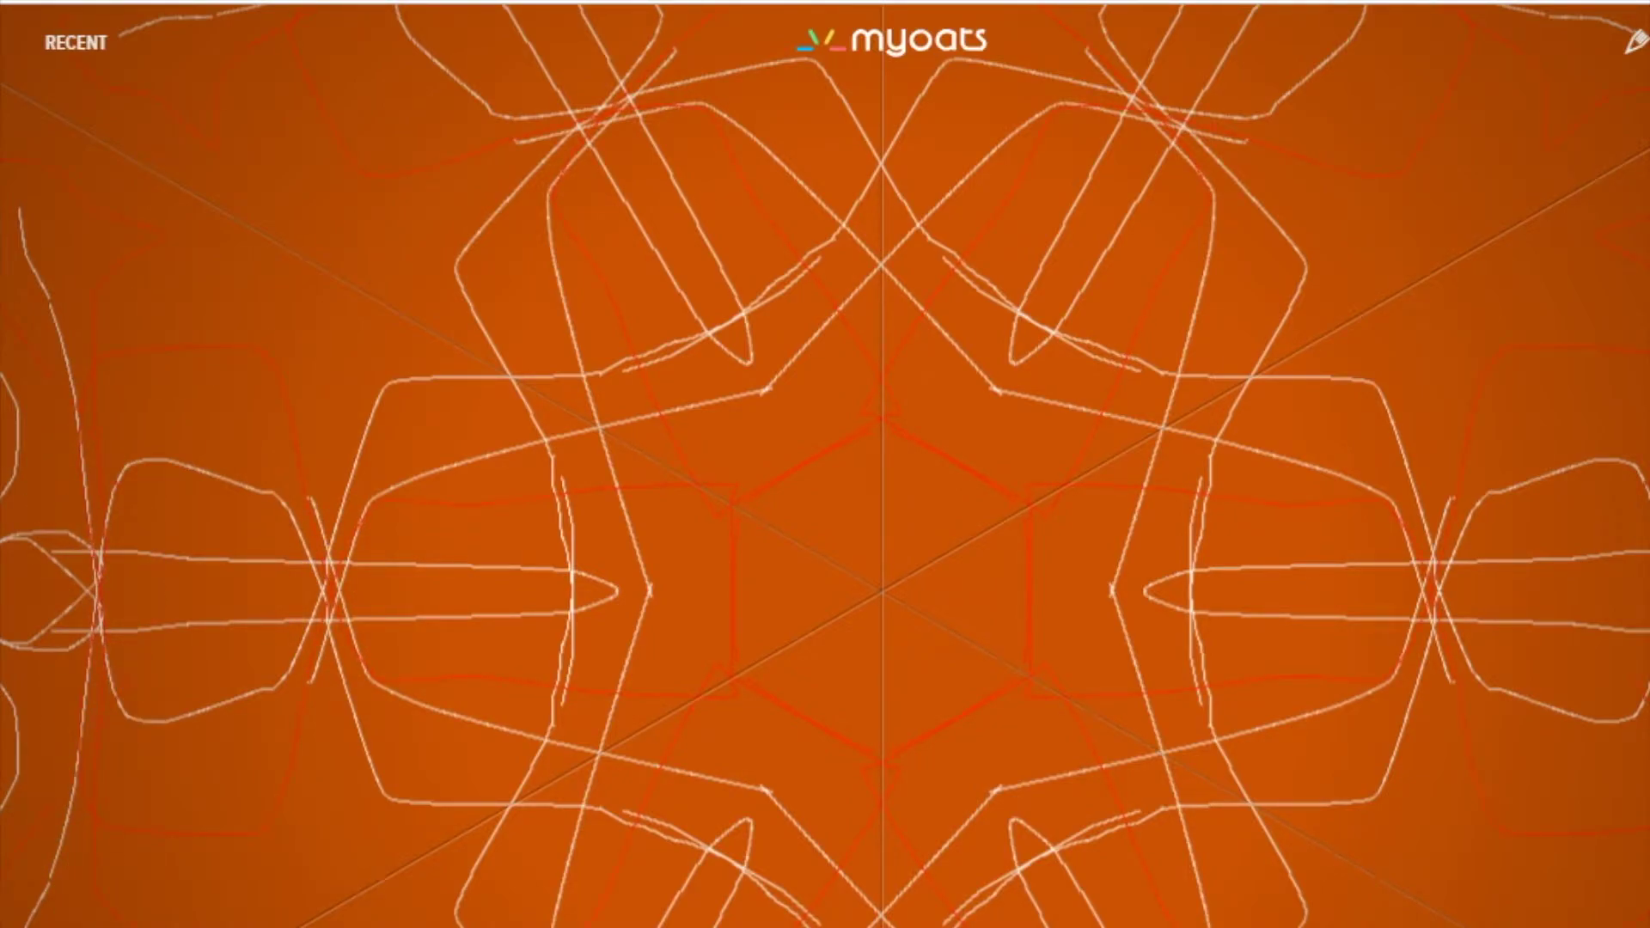
pyautogui.moveTo(167, 766)
pyautogui.mouseDown()
pyautogui.moveTo(234, 724)
pyautogui.moveTo(286, 778)
pyautogui.mouseUp()
pyautogui.moveTo(355, 399)
pyautogui.mouseDown()
pyautogui.moveTo(166, 343)
pyautogui.moveTo(37, 545)
pyautogui.moveTo(7, 250)
pyautogui.moveTo(39, 245)
pyautogui.mouseUp()
pyautogui.moveTo(438, 660)
pyautogui.mouseDown()
pyautogui.moveTo(250, 851)
pyautogui.moveTo(192, 633)
pyautogui.moveTo(118, 542)
pyautogui.moveTo(34, 593)
pyautogui.mouseUp()
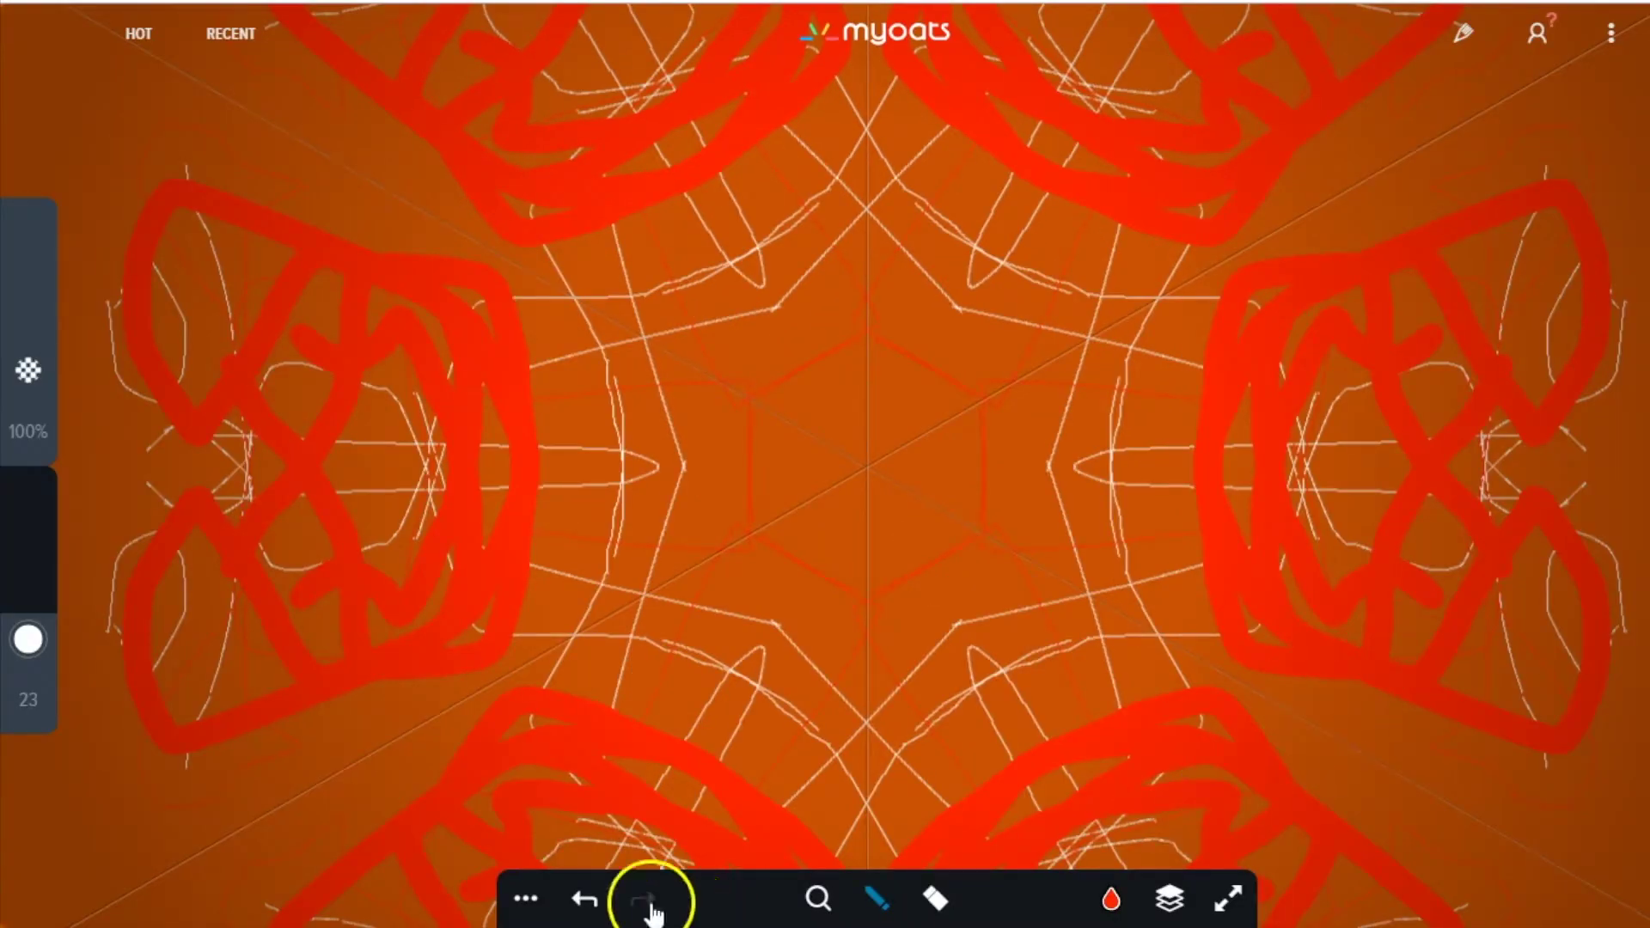
# Increase the eraser's stroke size and lower its opacity
pyautogui.moveTo(936, 896)
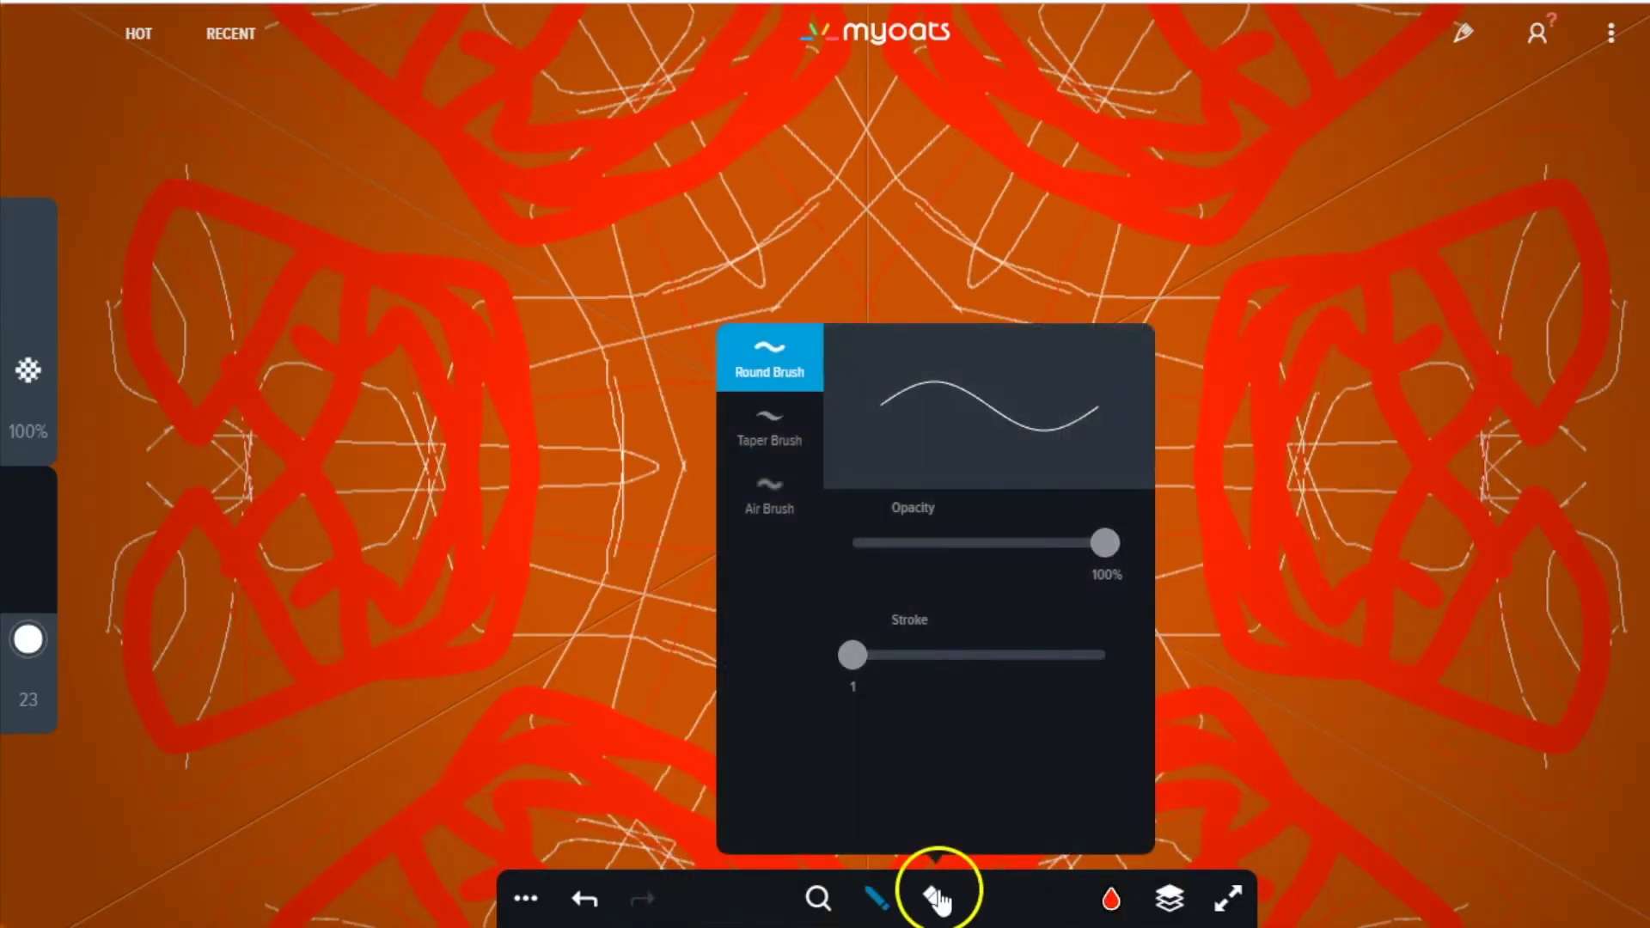
pyautogui.moveTo(858, 637)
pyautogui.mouseDown()
pyautogui.moveTo(855, 655)
pyautogui.moveTo(906, 657)
pyautogui.moveTo(876, 670)
pyautogui.moveTo(1002, 674)
pyautogui.moveTo(924, 671)
pyautogui.mouseUp()
pyautogui.moveTo(1101, 541); pyautogui.dragTo(959, 542)
pyautogui.click(246, 66)
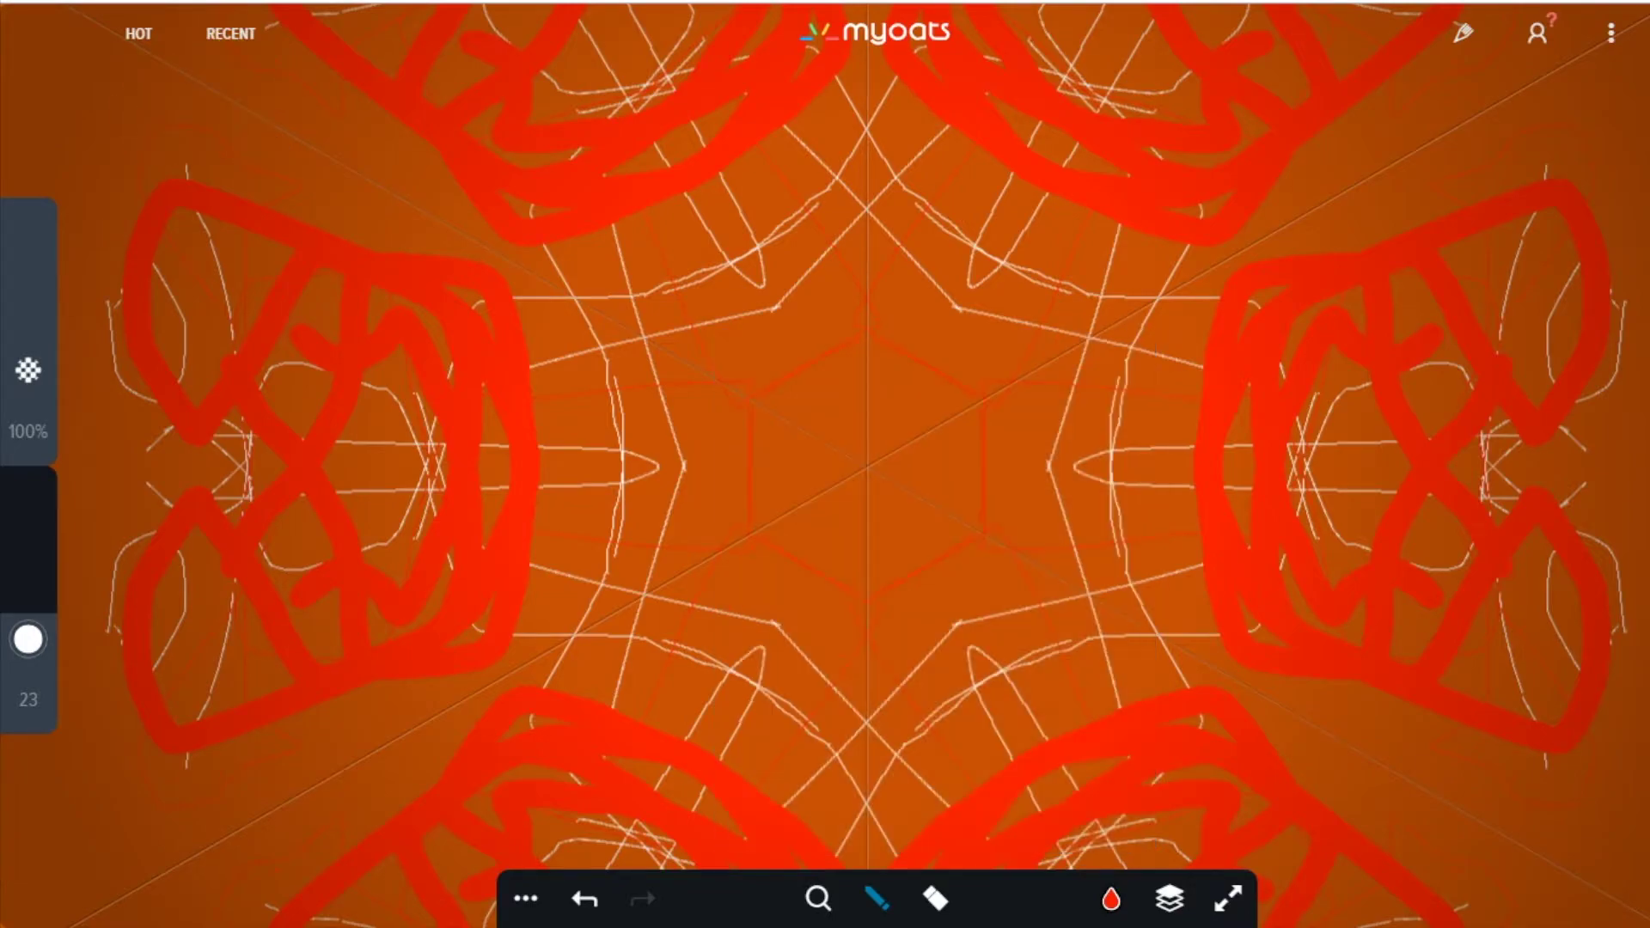
# Switch to the Air Brush with a stroke of 1 and add thin red marks over the pattern's outer shapes
pyautogui.click(876, 897)
pyautogui.click(877, 896)
pyautogui.click(876, 896)
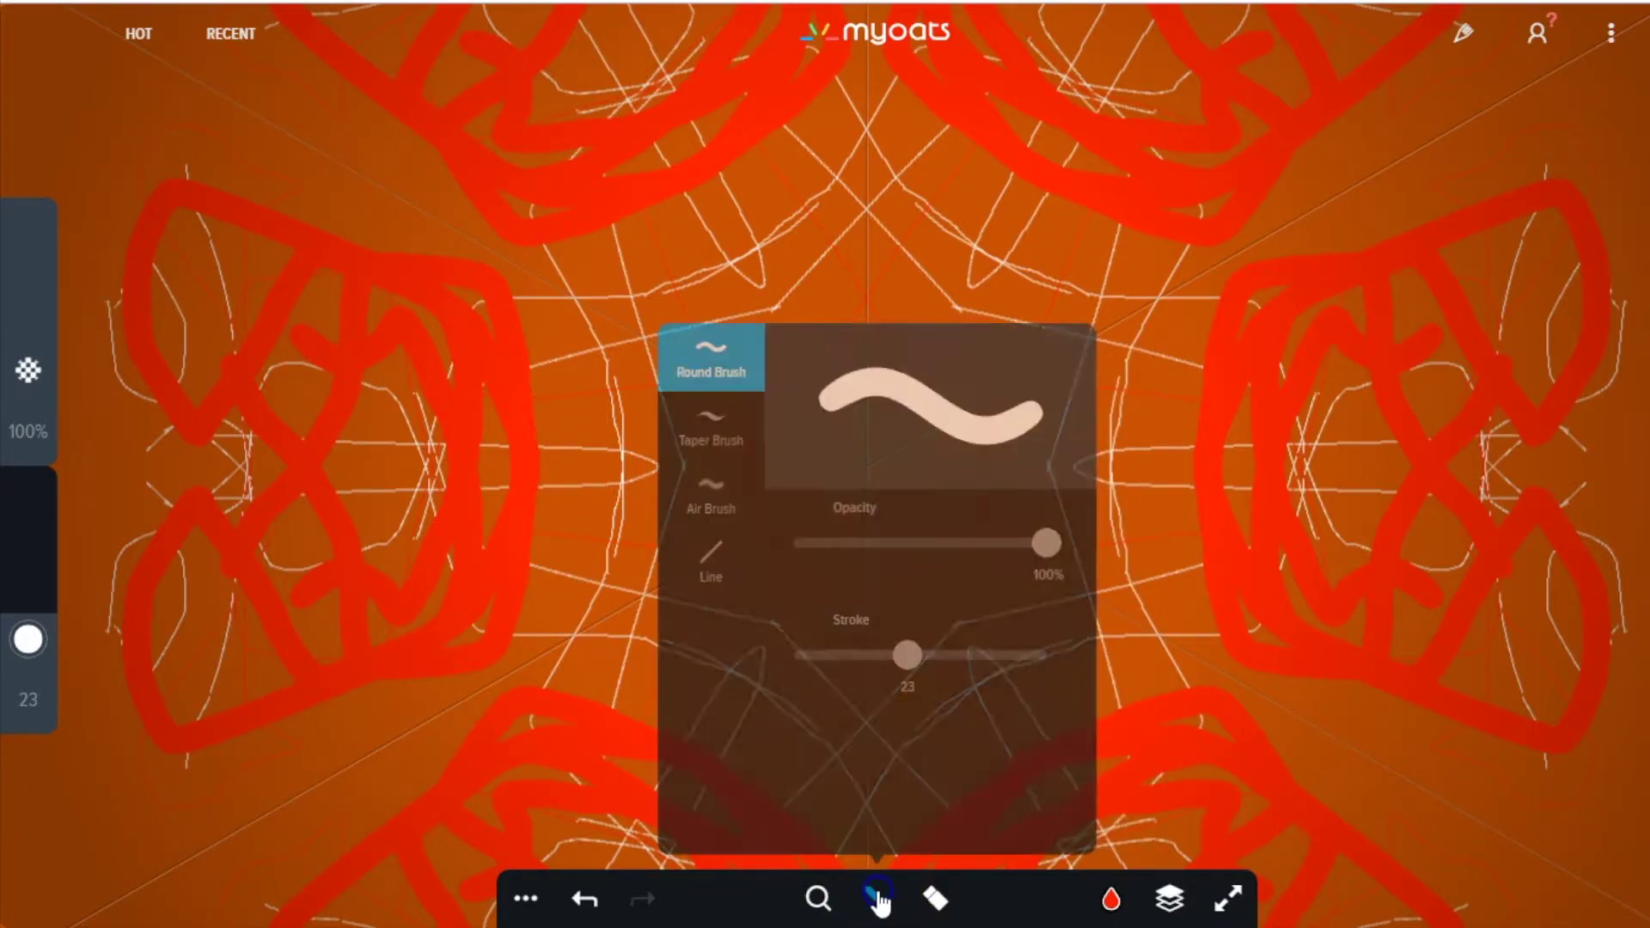
pyautogui.click(685, 496)
pyautogui.click(350, 265)
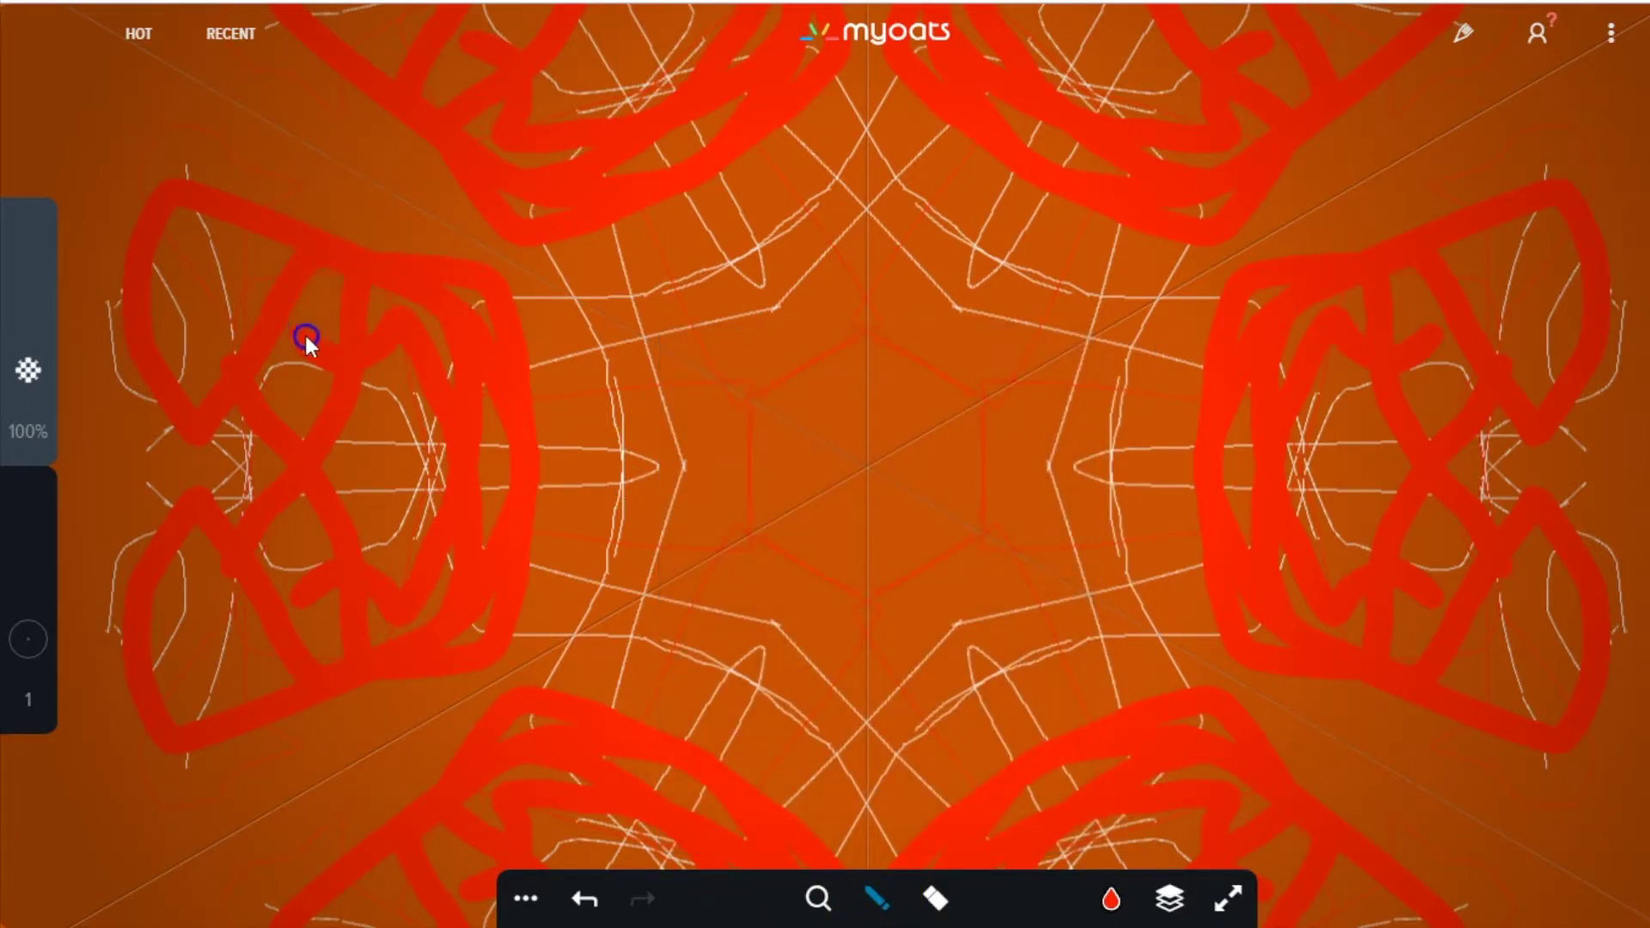
pyautogui.click(244, 483)
pyautogui.click(208, 220)
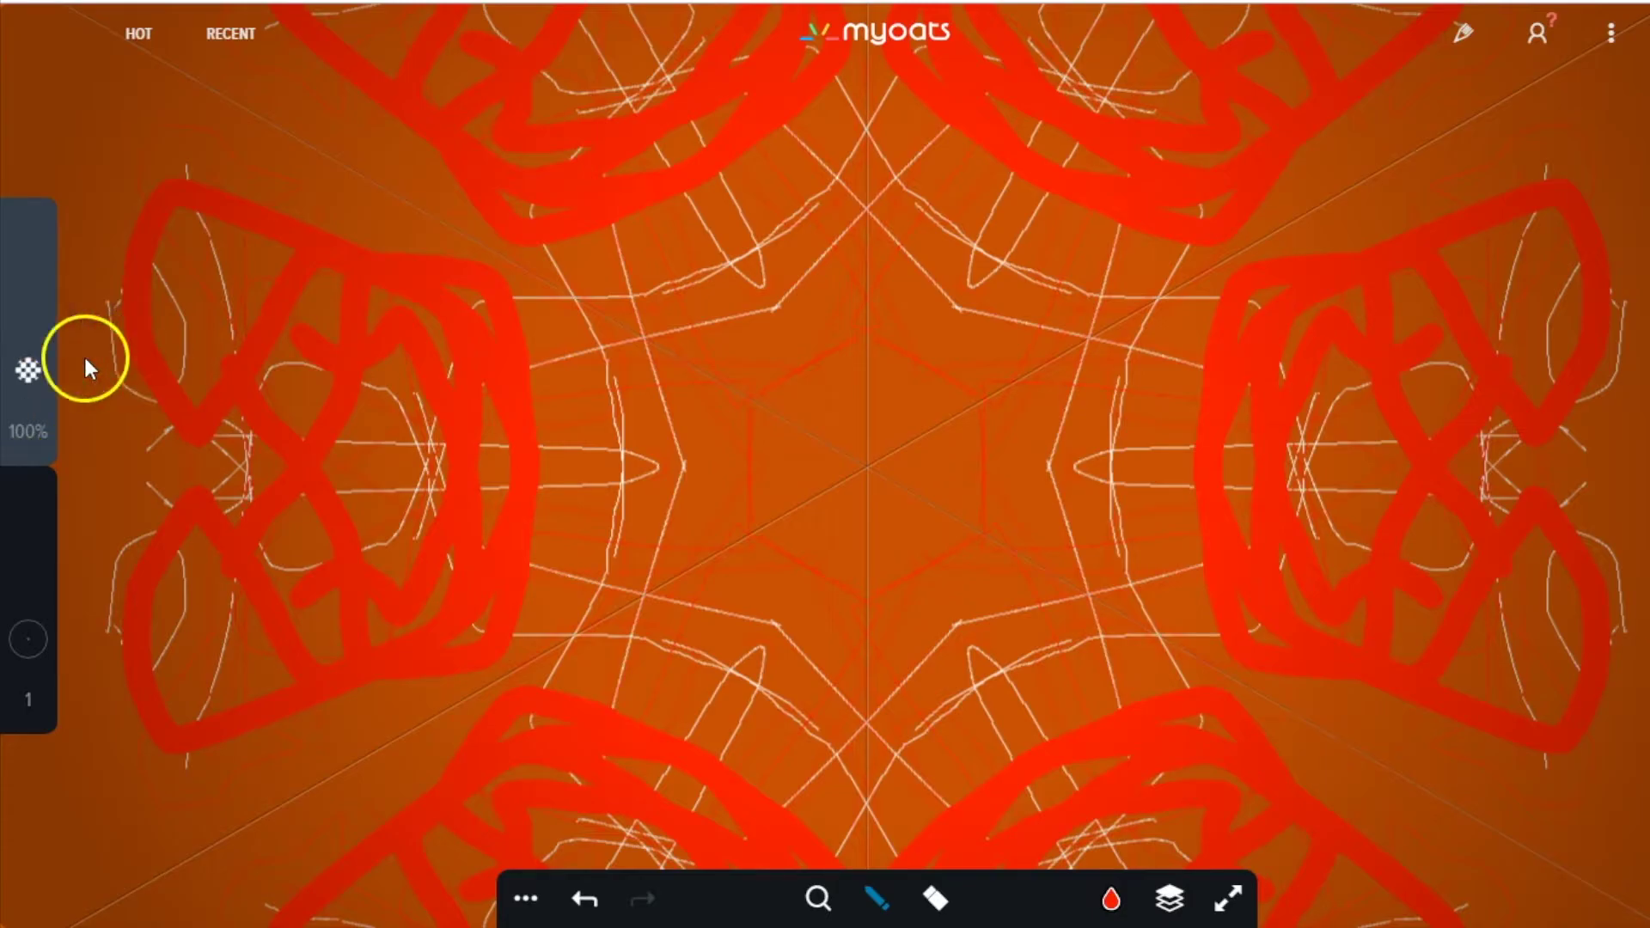
# Set the Air Brush stroke to 12 and paint more red strokes across the outer part of the pattern
pyautogui.click(877, 897)
pyautogui.click(878, 896)
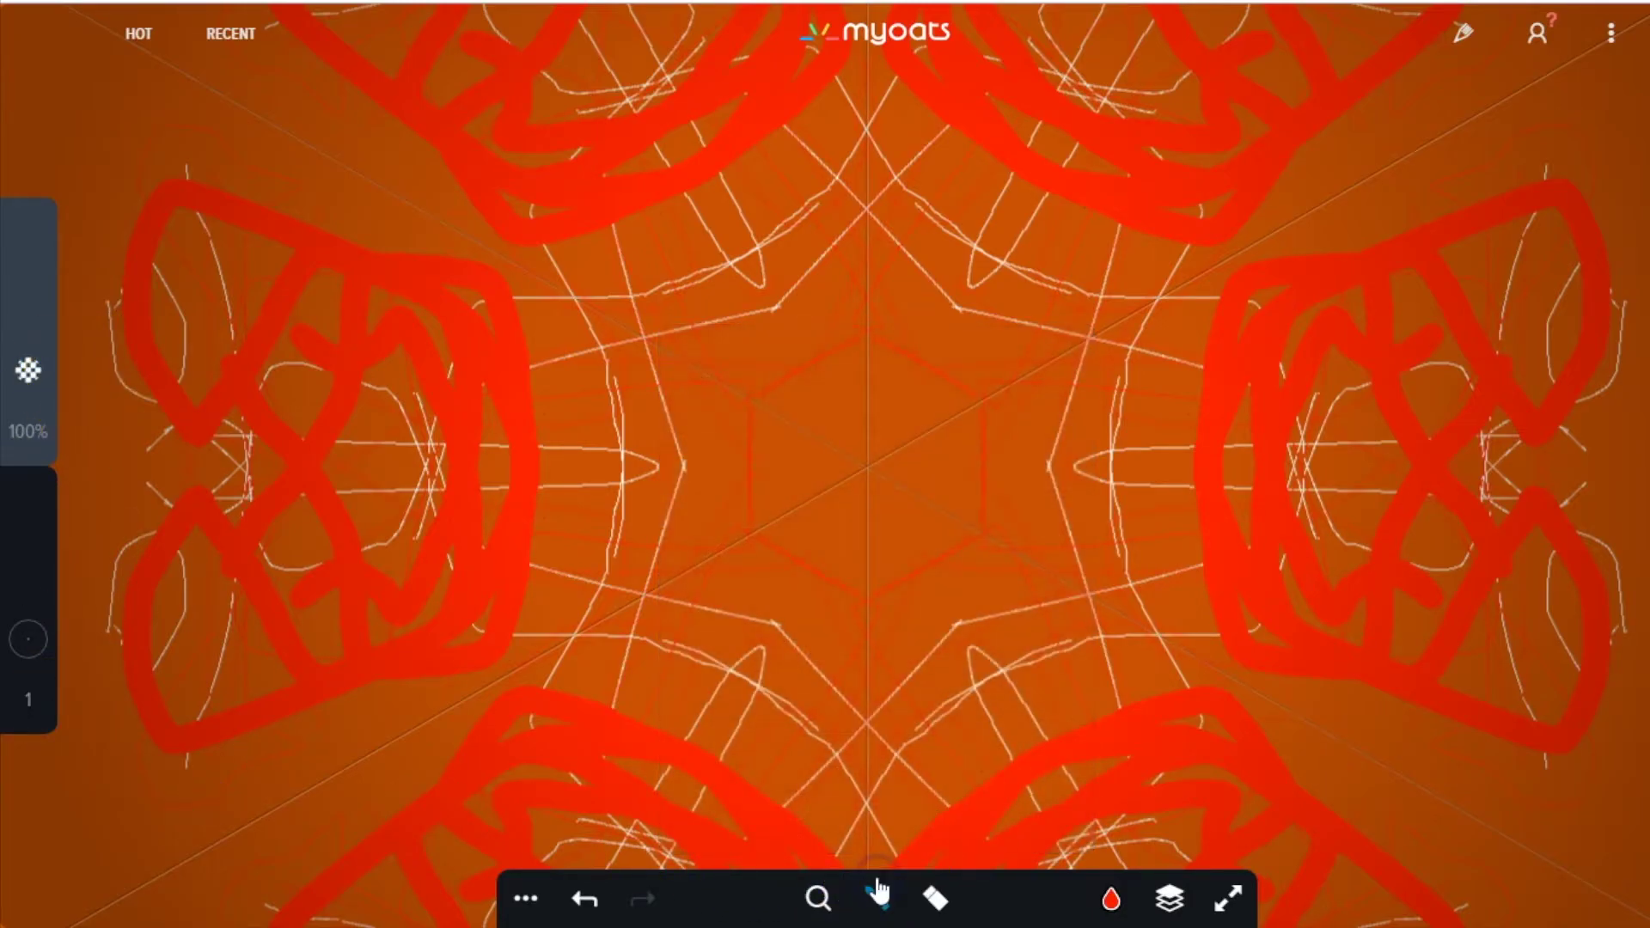
pyautogui.click(878, 894)
pyautogui.moveTo(786, 666)
pyautogui.mouseDown()
pyautogui.moveTo(887, 658)
pyautogui.moveTo(851, 658)
pyautogui.mouseUp()
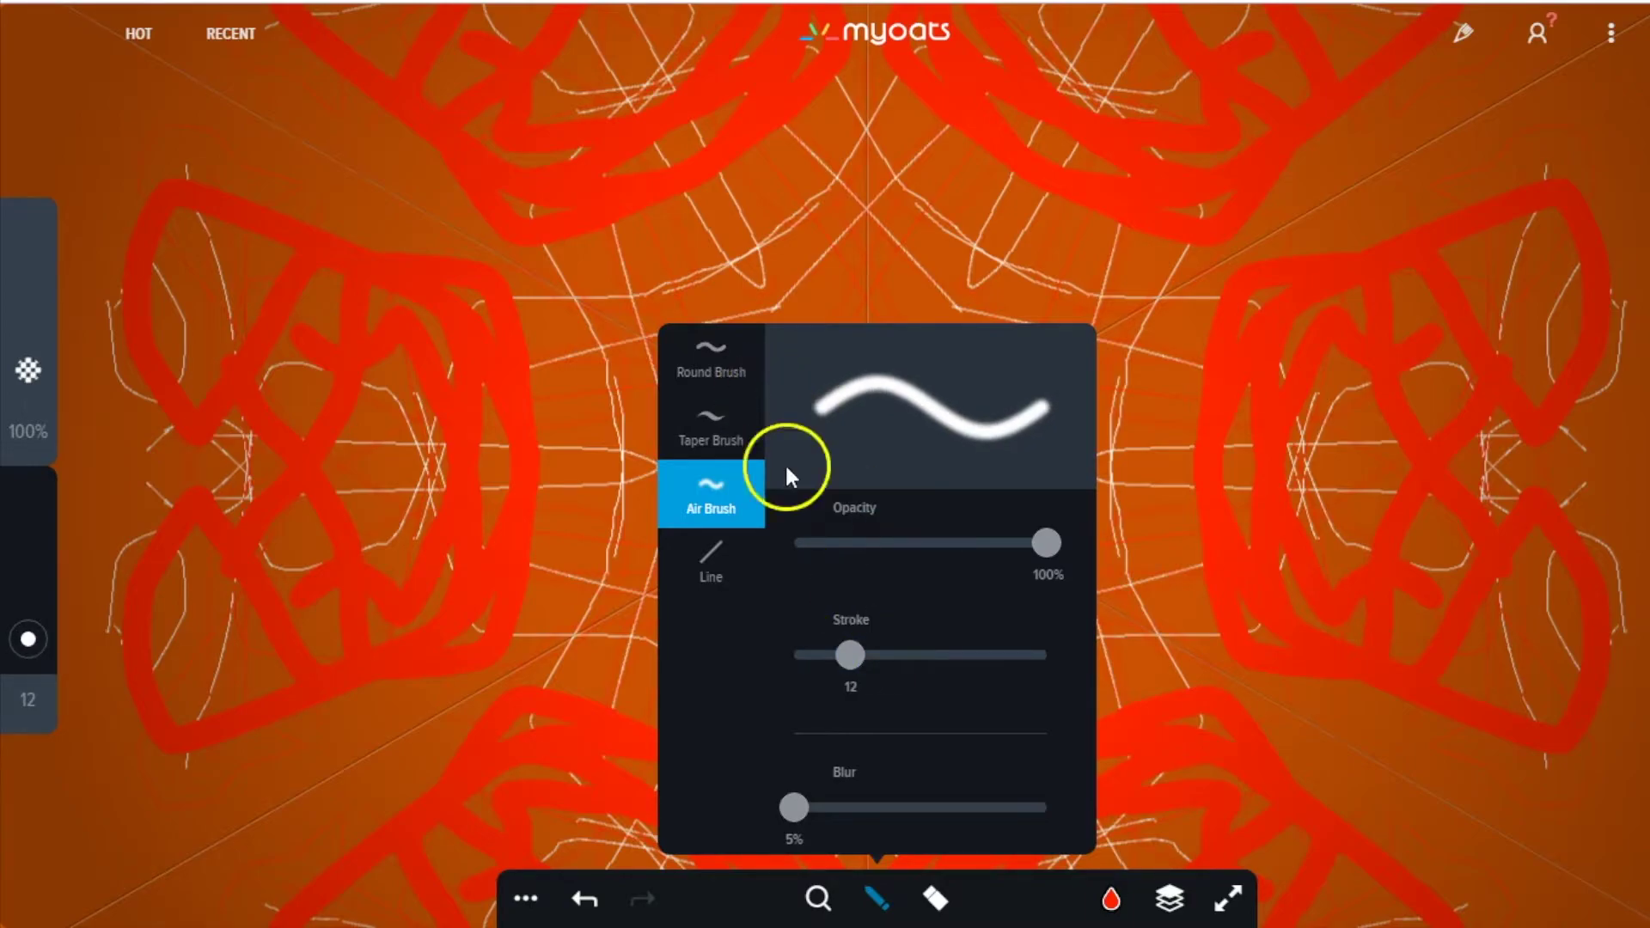
pyautogui.moveTo(575, 483)
pyautogui.mouseDown()
pyautogui.moveTo(723, 461)
pyautogui.moveTo(617, 315)
pyautogui.moveTo(342, 203)
pyautogui.moveTo(290, 214)
pyautogui.moveTo(212, 349)
pyautogui.mouseUp()
pyautogui.moveTo(141, 601); pyautogui.dragTo(127, 698)
pyautogui.click(865, 382)
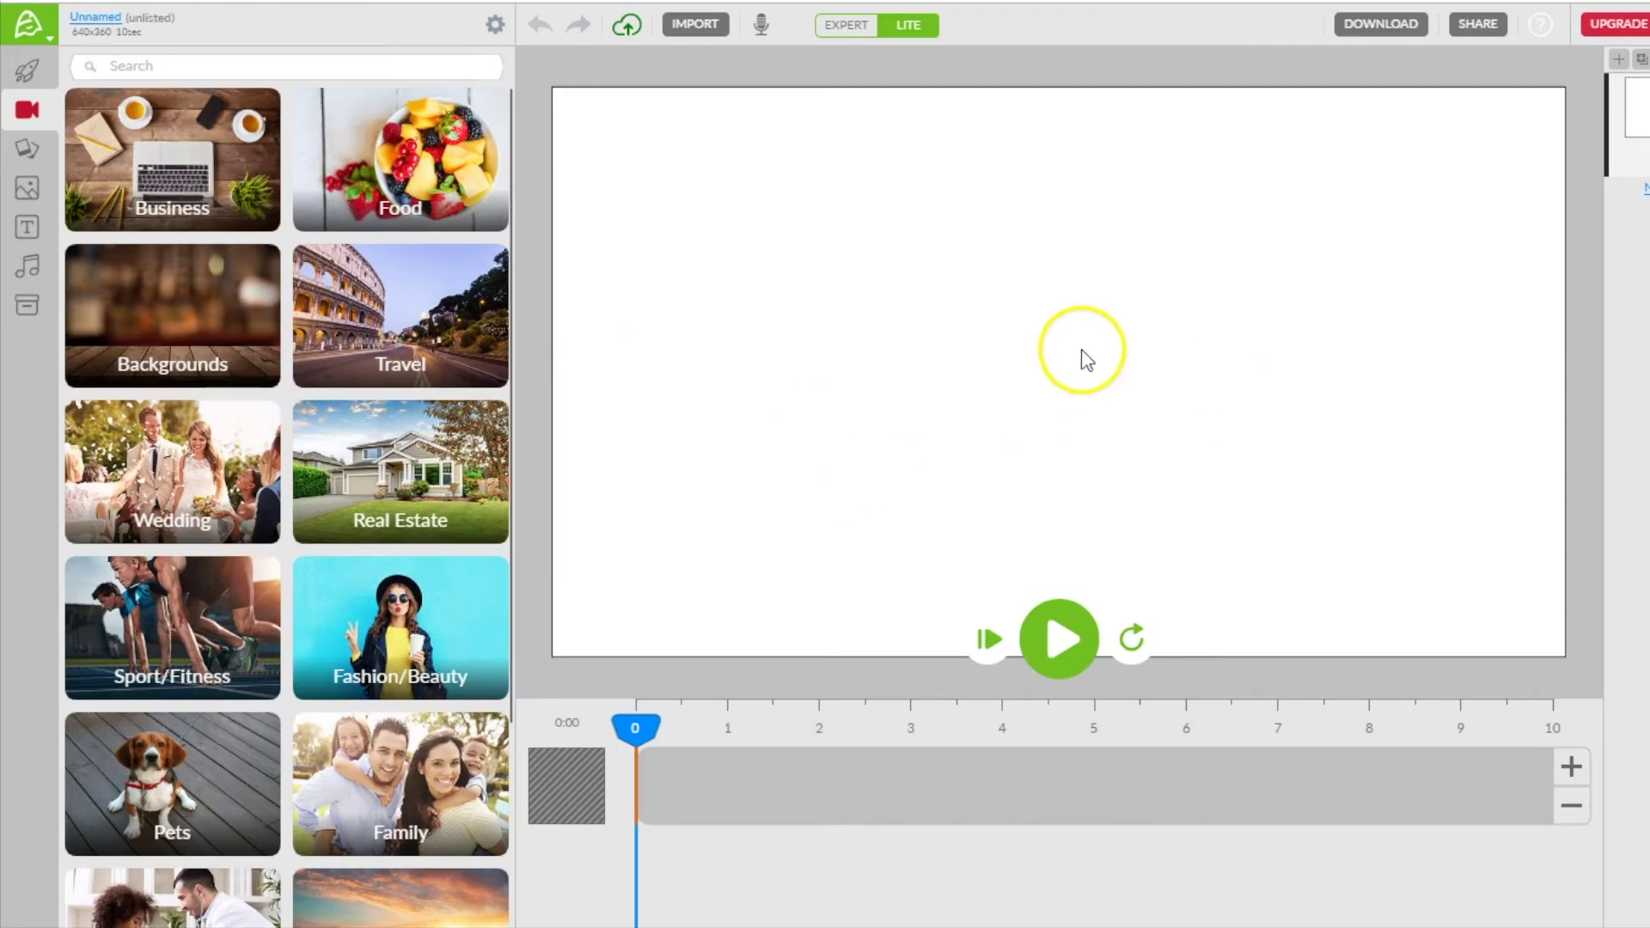
pyautogui.click(1033, 480)
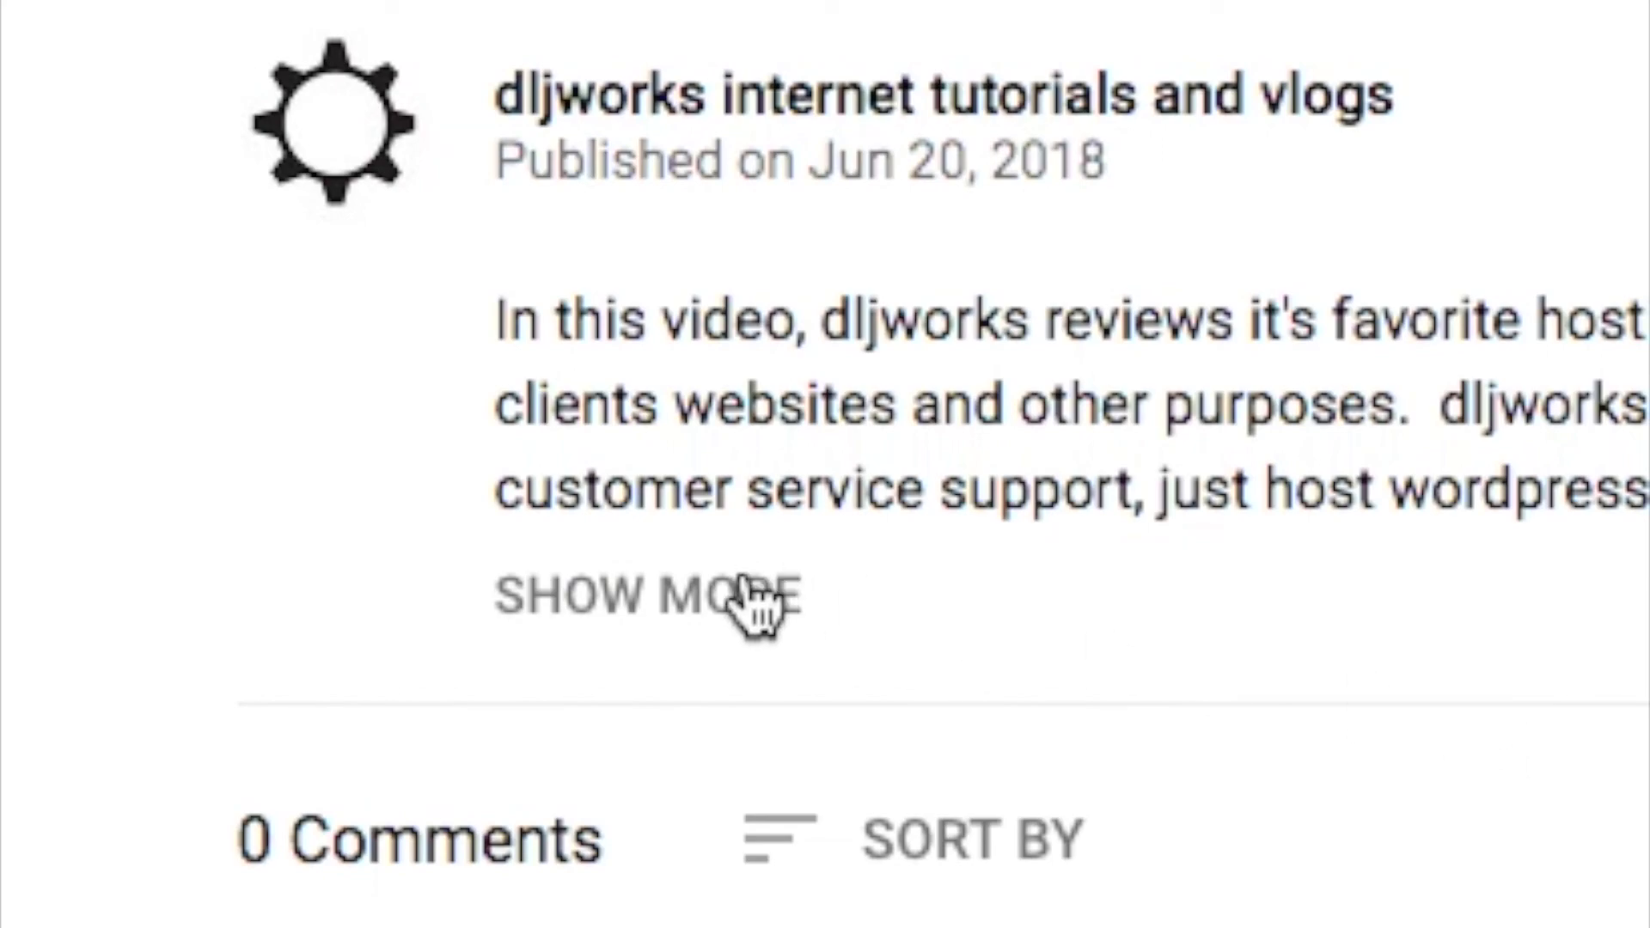
# Expand the Just Host review video's full description and look through its recommended website-building links
pyautogui.click(749, 601)
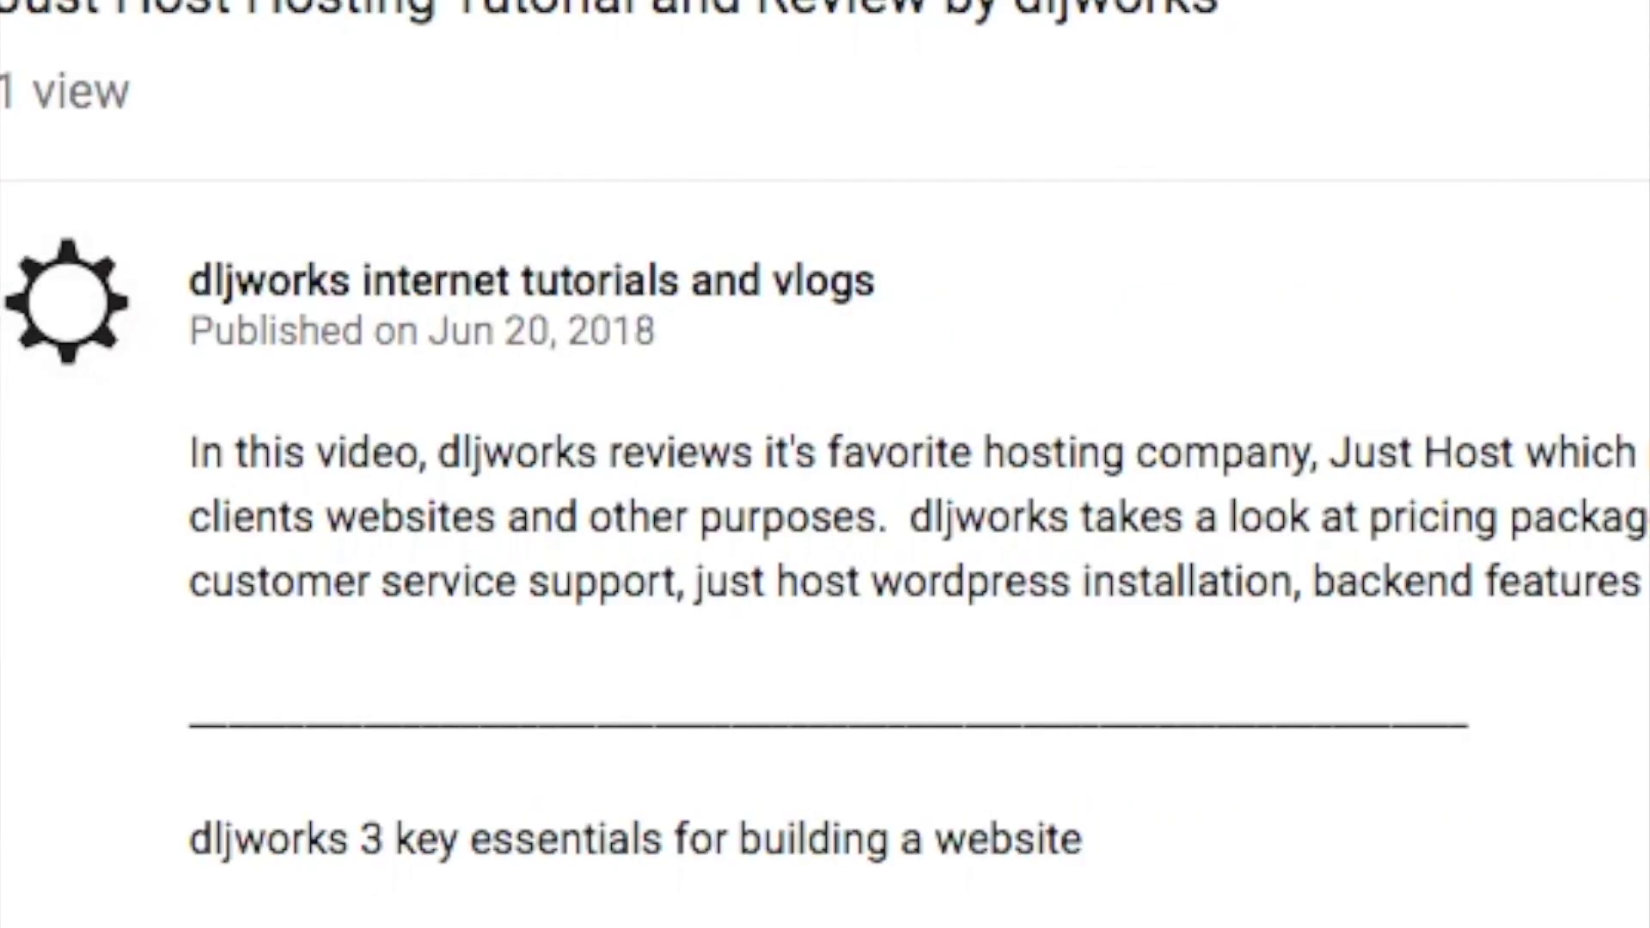
pyautogui.scroll(-5, 1624, 584)
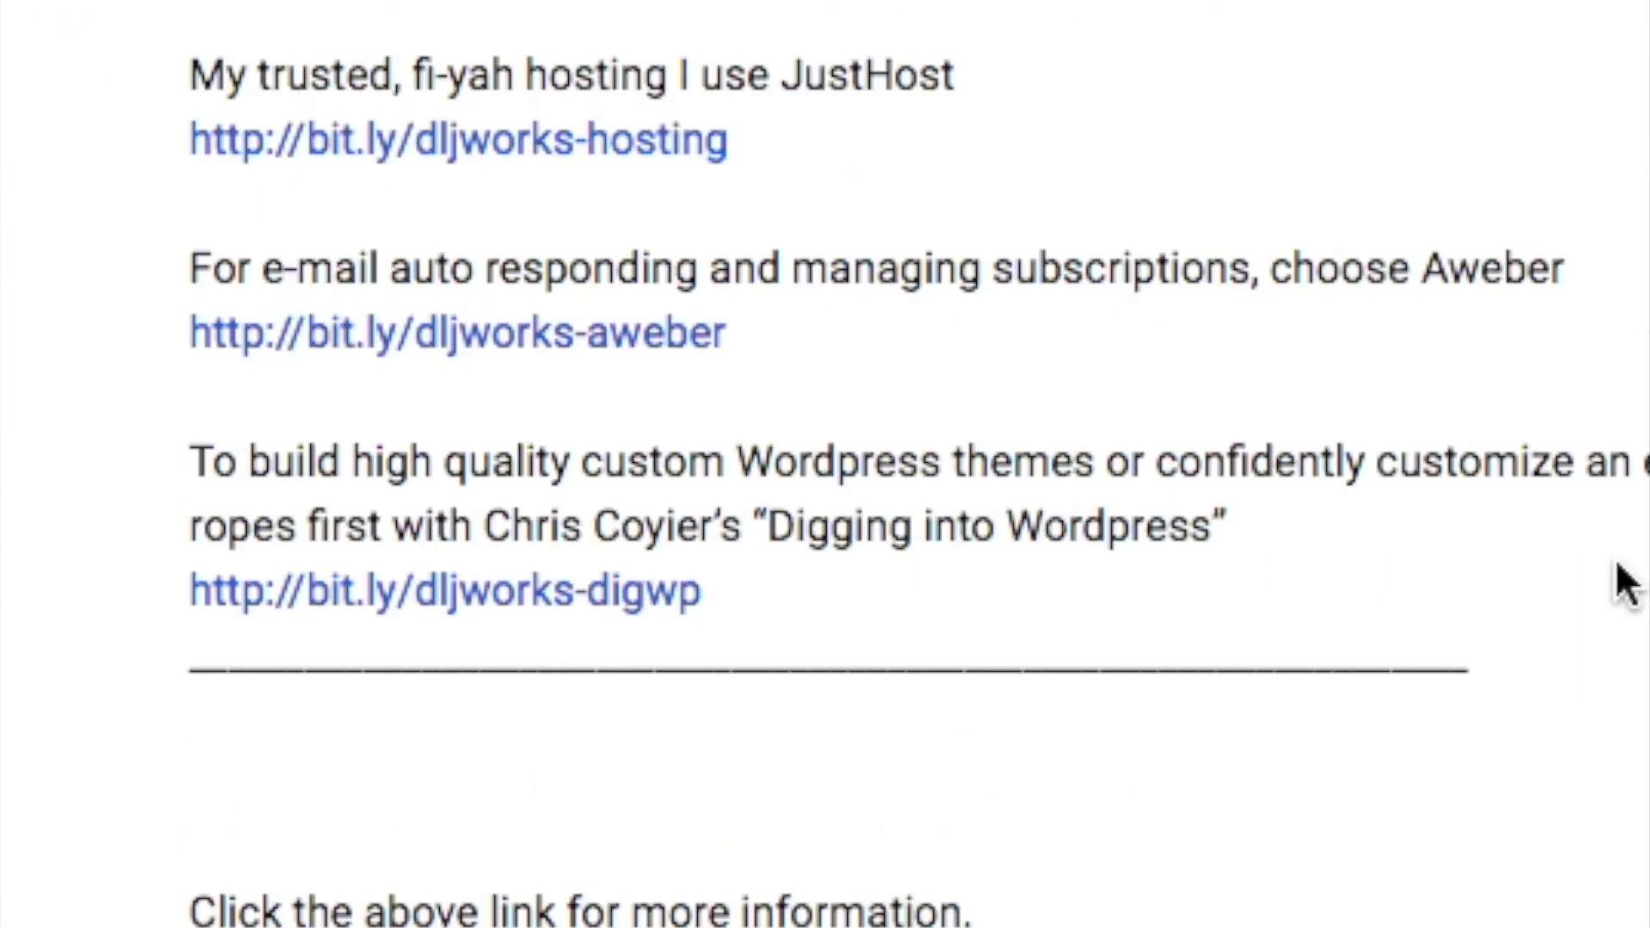